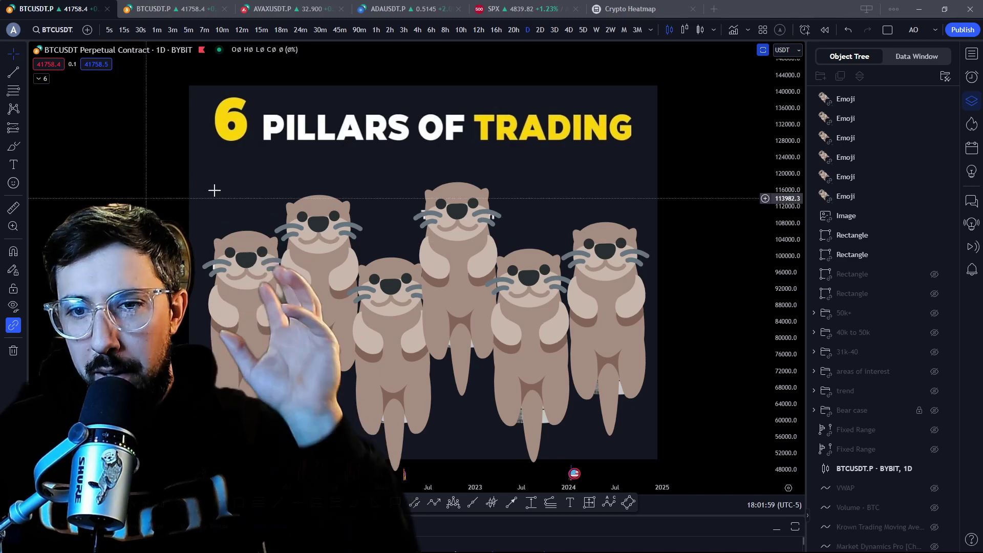
Step: Delete the otter emoji covering the Technical Analysis pillar in the 6 Pillars of Trading image
click(308, 210)
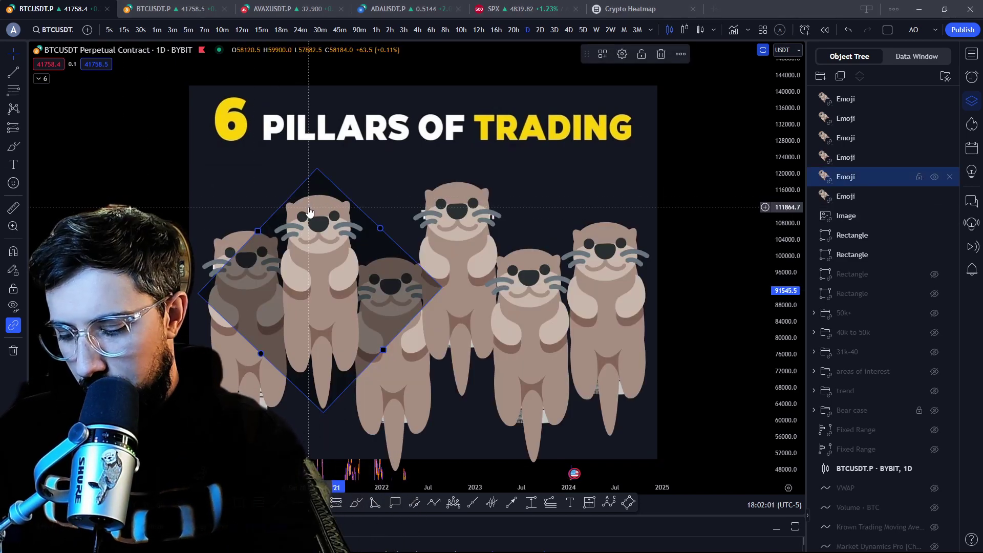
key(Delete)
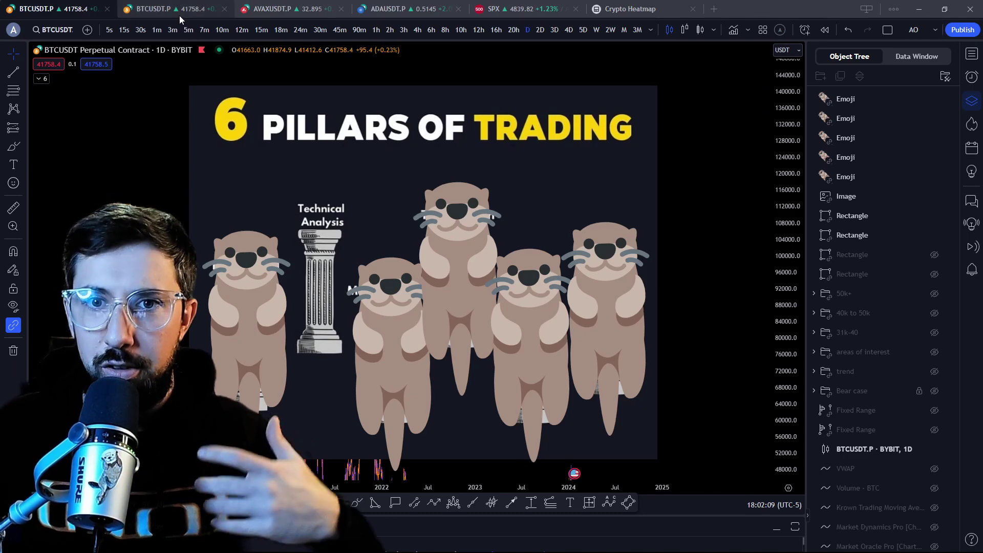
Step: Open the second BTCUSDT chart and examine the 7-minute price action around the two orange rectangle zones
click(174, 11)
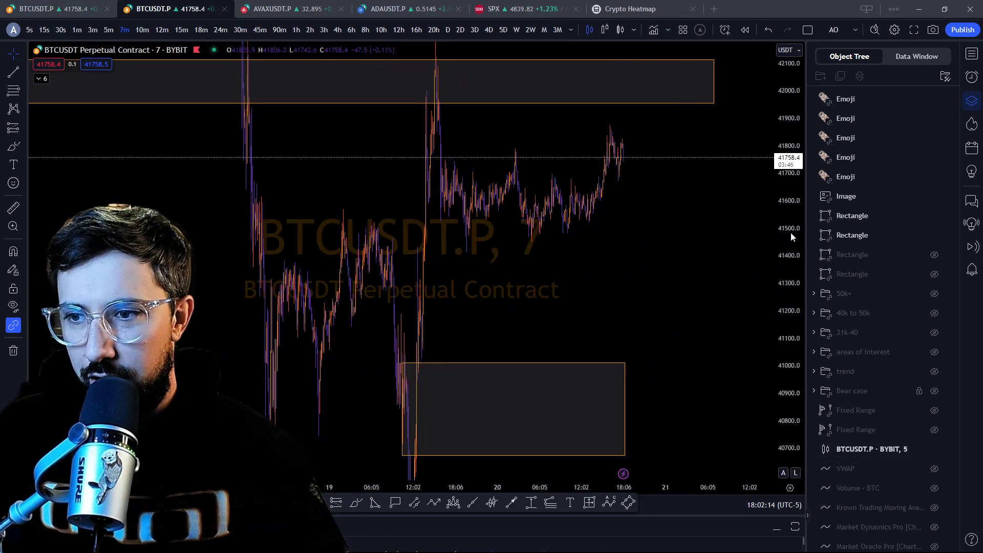
scroll(533, 486, up, 3)
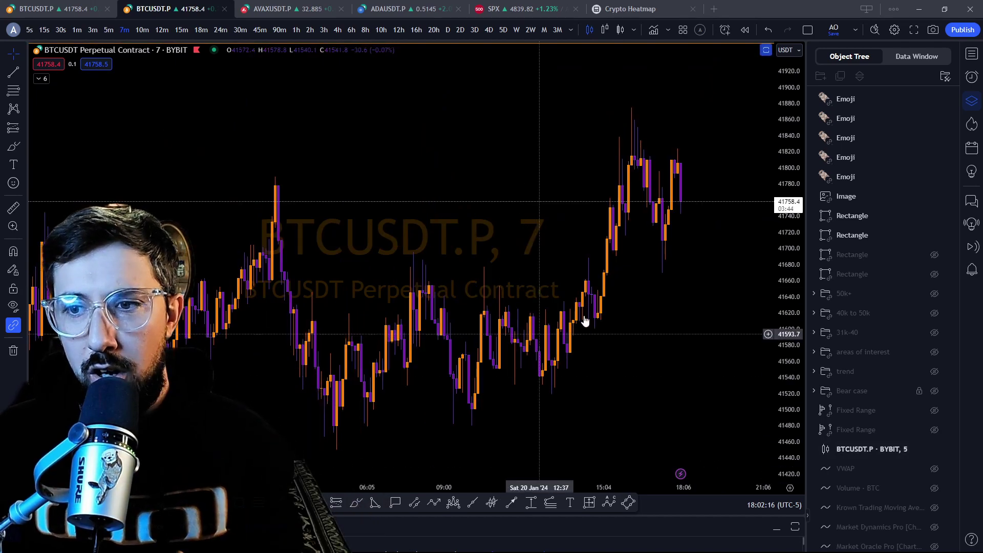
scroll(572, 326, down, 5)
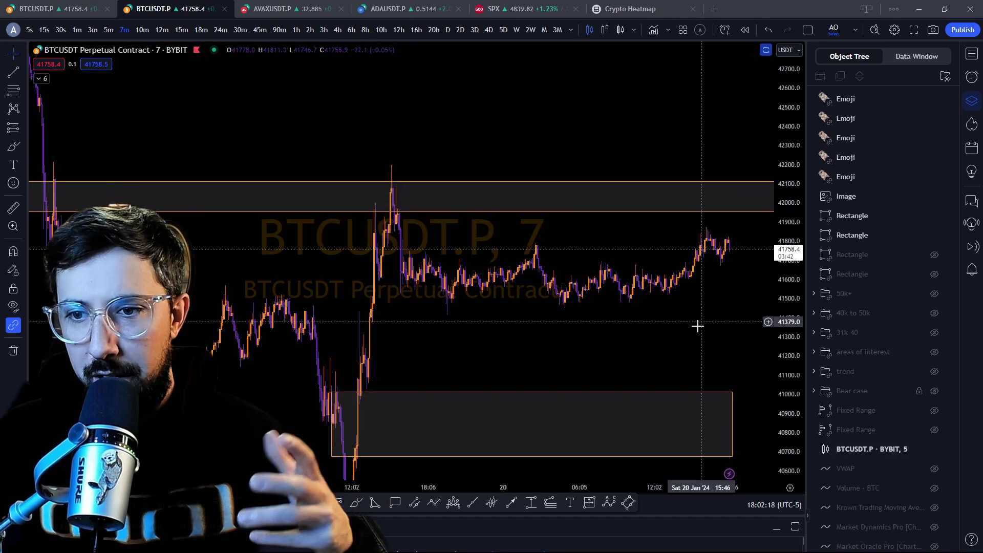
scroll(696, 335, down, 3)
drag(697, 338, 536, 286)
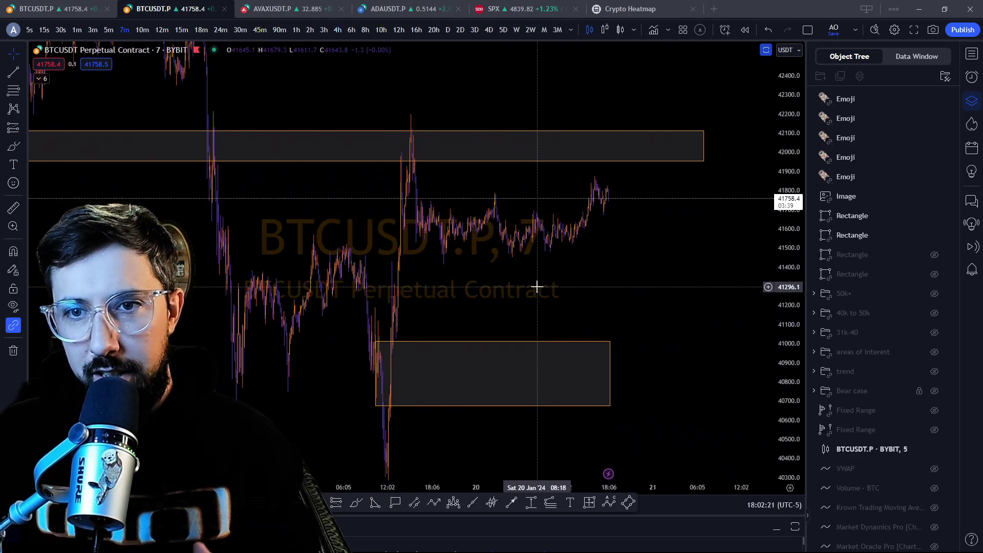
Step: Set the BTCUSDT chart to the 4h timeframe and rescale its price axis to frame the January candles and both zones
click(340, 29)
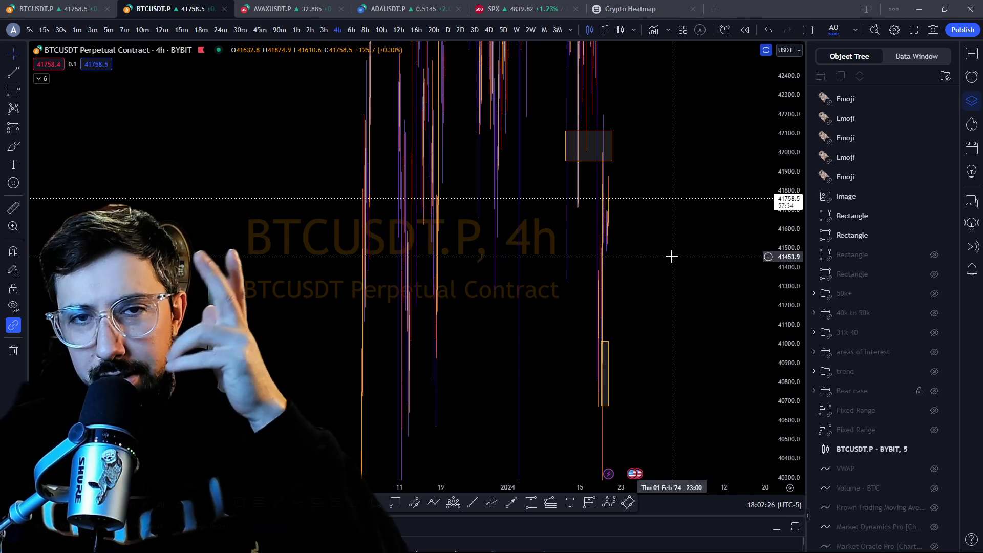
scroll(675, 258, up, 5)
drag(564, 256, 742, 246)
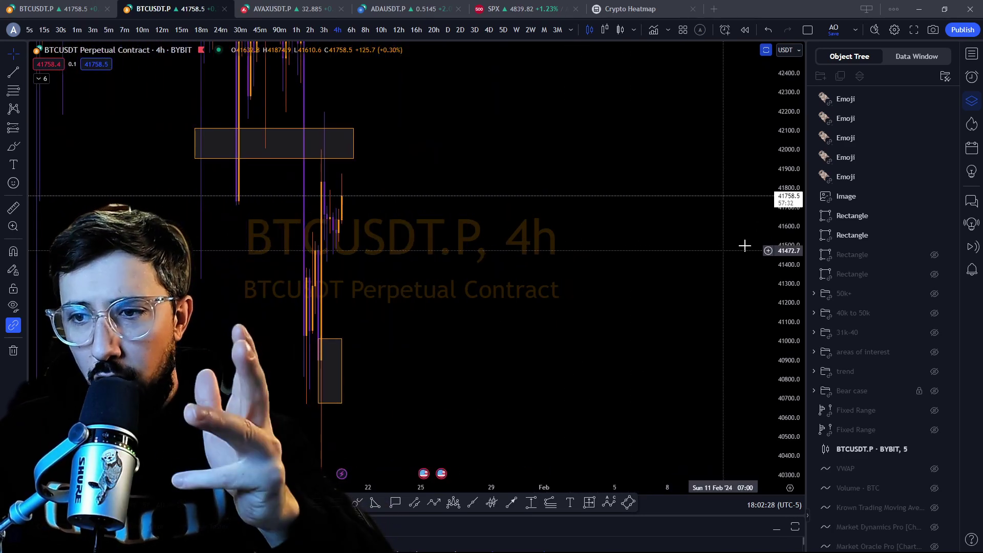
double_click(786, 254)
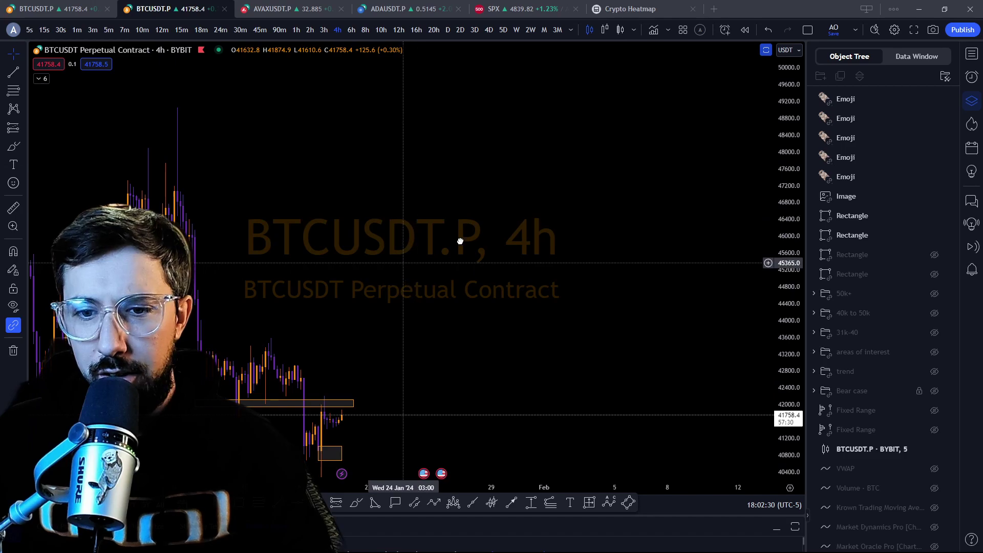
scroll(640, 246, up, 4)
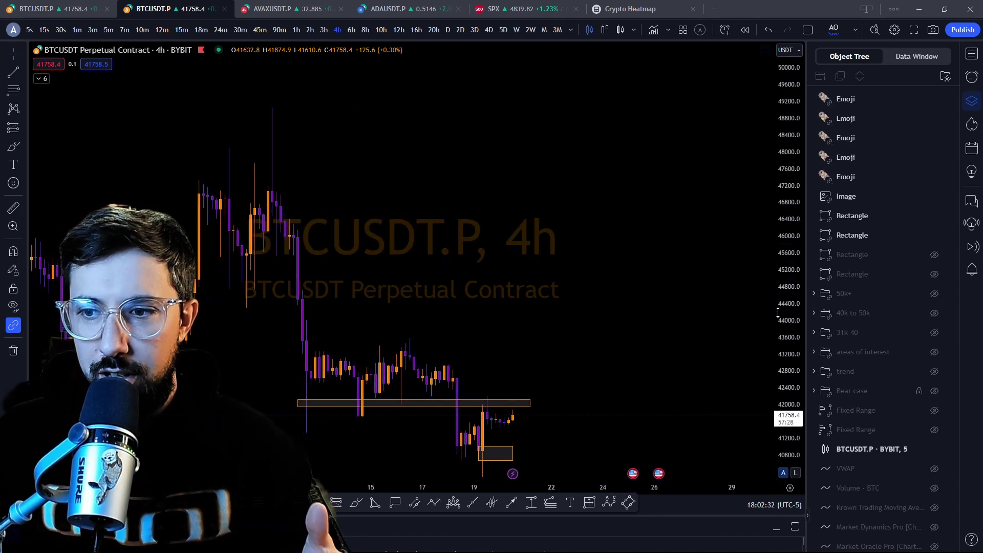
drag(784, 310, 785, 286)
drag(603, 279, 624, 195)
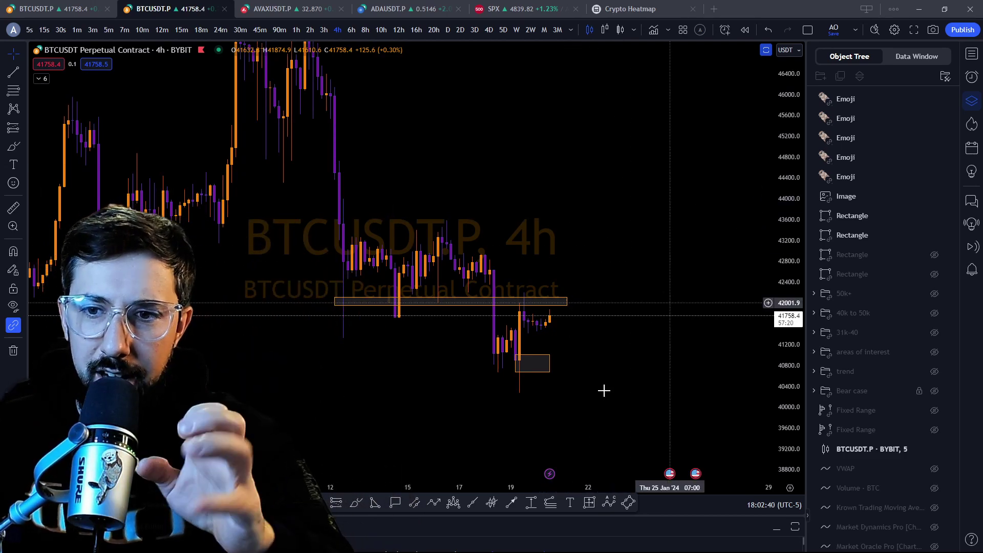
scroll(681, 306, up, 5)
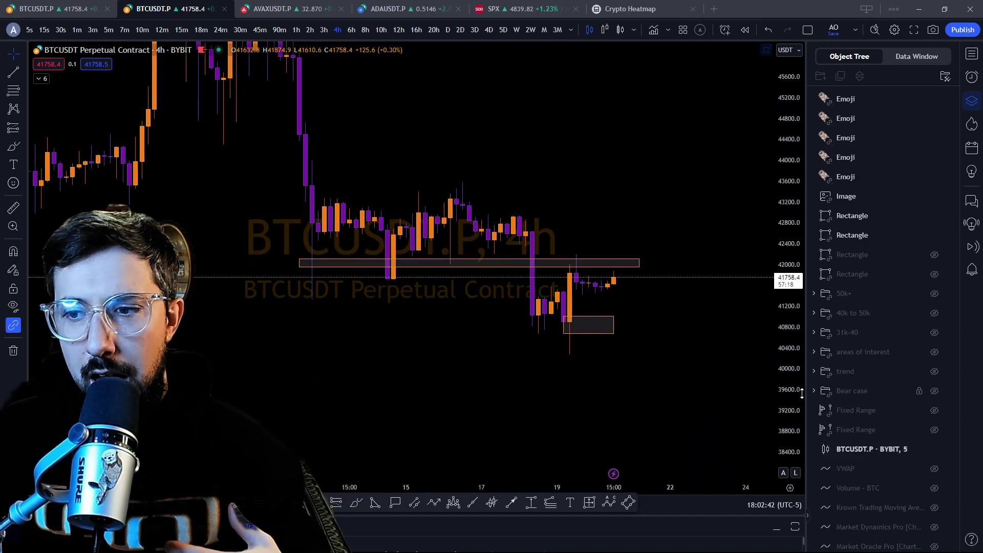
drag(794, 360, 794, 336)
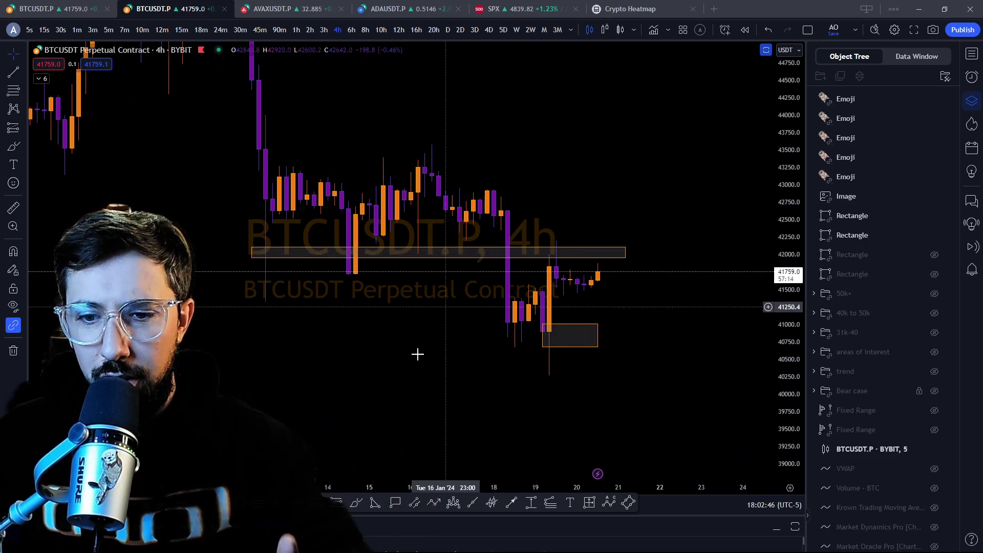
Step: Brush a red wave-shaped price path, a descending trendline over the highs, and a short mark at the upper zone
mouse_move(244, 91)
mouse_down()
mouse_move(232, 179)
mouse_move(410, 188)
mouse_move(535, 342)
mouse_move(650, 267)
mouse_move(729, 359)
mouse_up()
drag(239, 86, 729, 260)
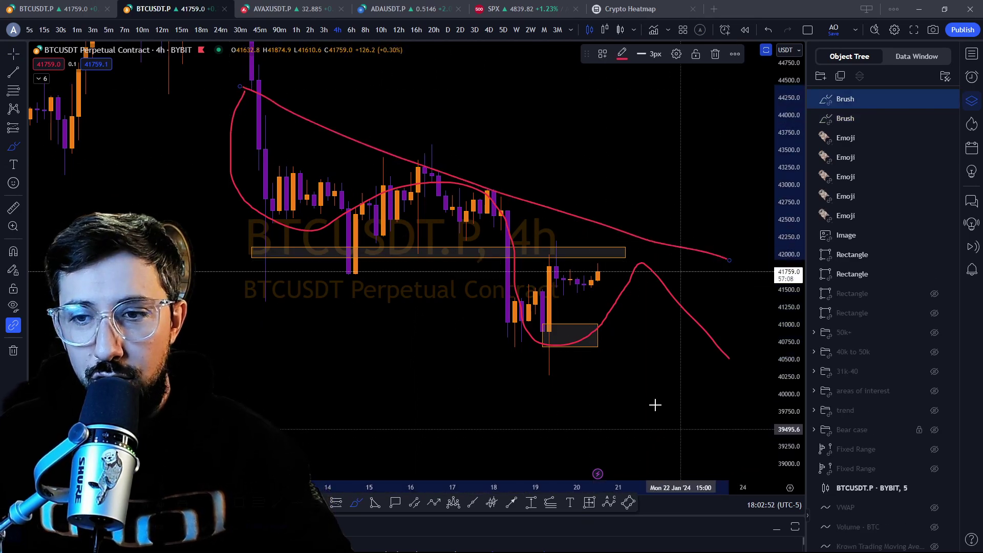
drag(578, 255, 603, 249)
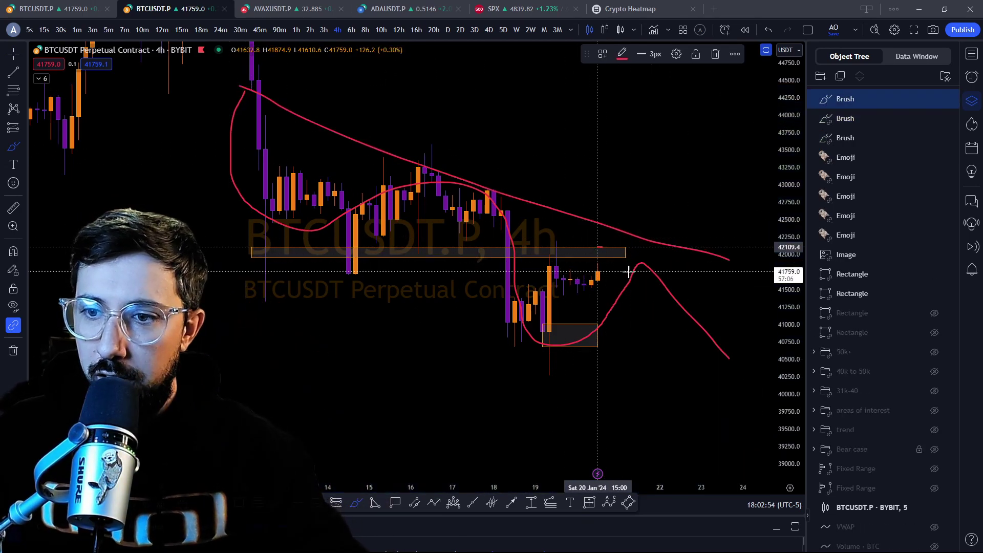
Step: Undo the three brush strokes over the 4h candles
key(ctrl+z)
key(ctrl+z)
key(ctrl+z)
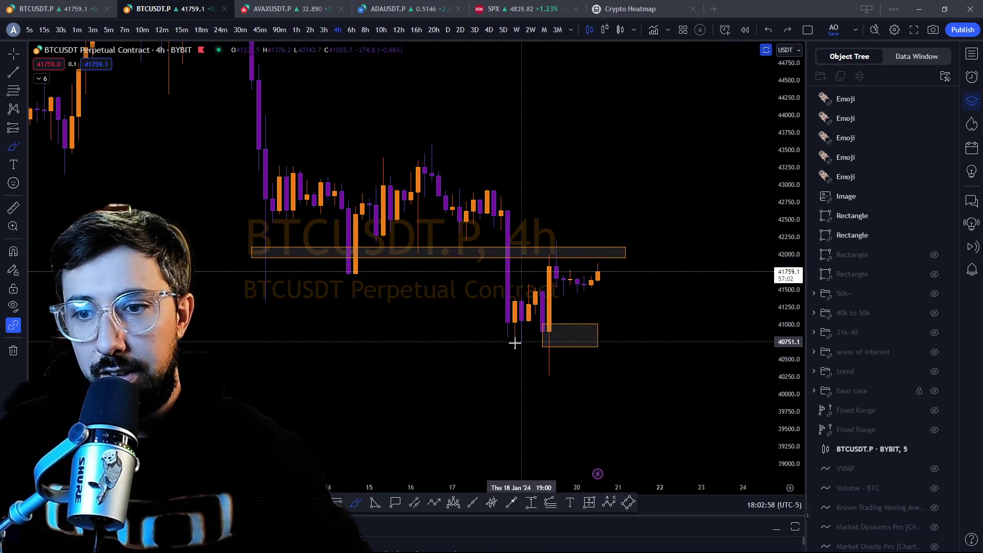
Step: Circle the lower zone with the Brush and extend its rectangle rightward to about January 23
mouse_move(632, 320)
mouse_down()
mouse_move(632, 362)
mouse_move(708, 335)
mouse_move(736, 338)
mouse_up()
click(594, 335)
click(649, 398)
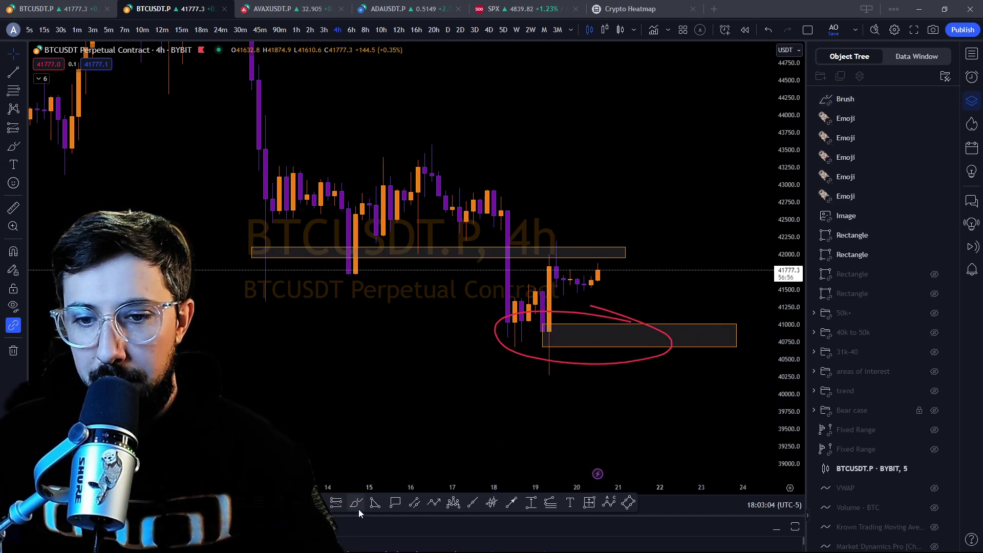
Step: Brush a rebound path and a falling line through the lower zone, and undo all the strokes and the rectangle extension
mouse_move(516, 330)
mouse_down()
mouse_move(597, 292)
mouse_move(625, 357)
mouse_move(695, 240)
mouse_move(708, 264)
mouse_up()
drag(475, 324, 691, 369)
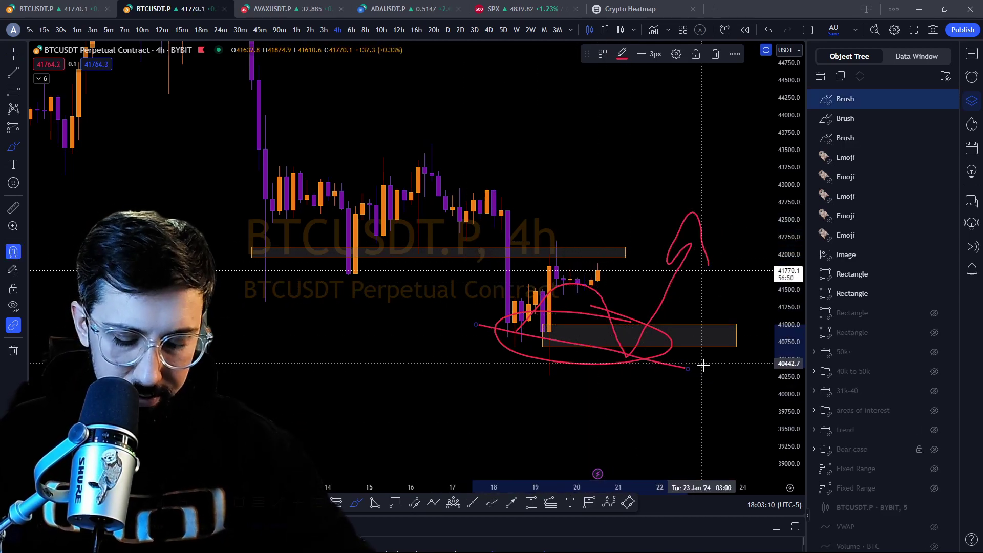
key(ctrl+z)
key(ctrl+z)
key(ctrl+z)
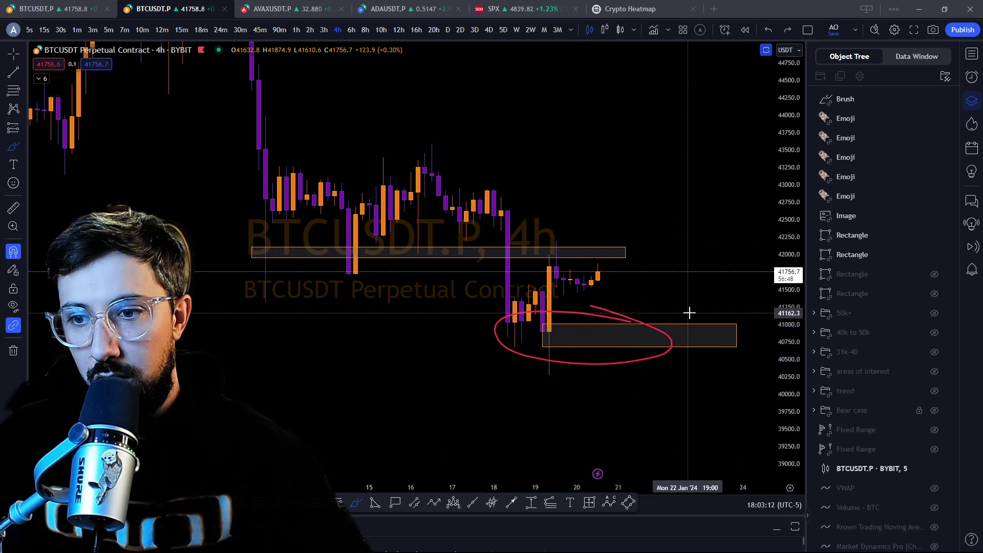
key(ctrl+z)
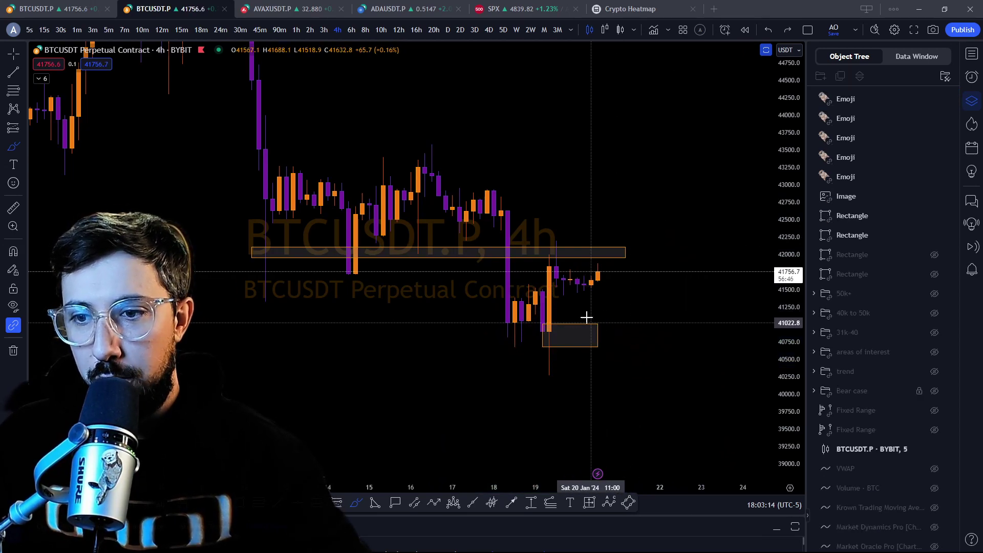
Step: Brush a projected path dipping into the lower zone and rising to about 43,400, and undo it
drag(496, 338, 596, 283)
mouse_move(626, 337)
mouse_down()
mouse_move(678, 246)
mouse_move(708, 154)
mouse_up()
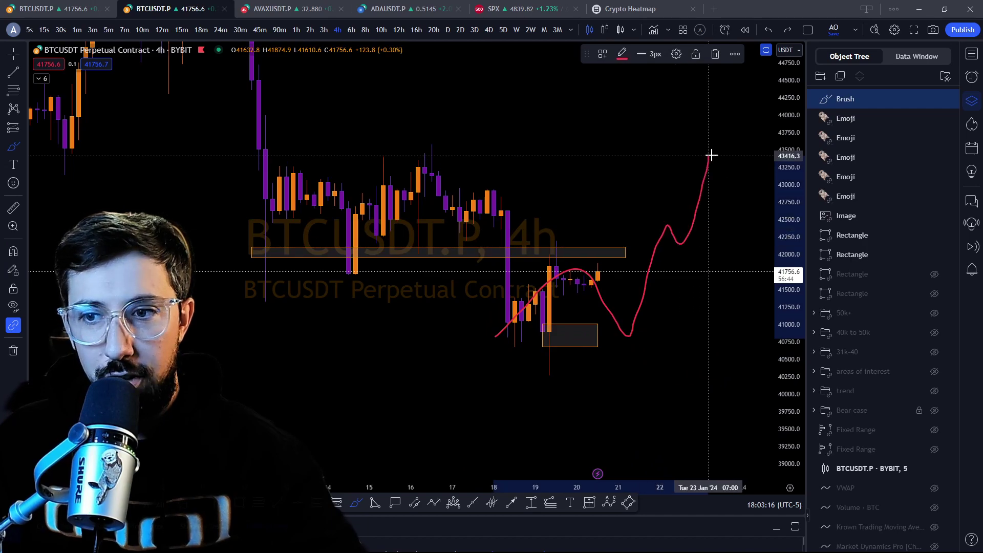
key(ctrl+z)
key(ctrl+z)
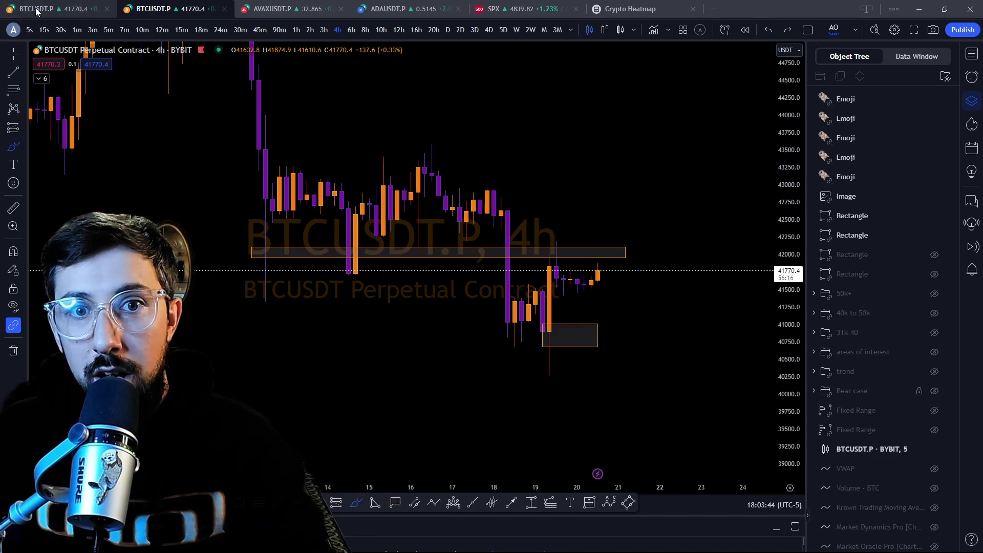
Step: Return to the 6 Pillars of Trading chart and delete the otter emoji covering the Fundamental Analysis pillar
click(51, 11)
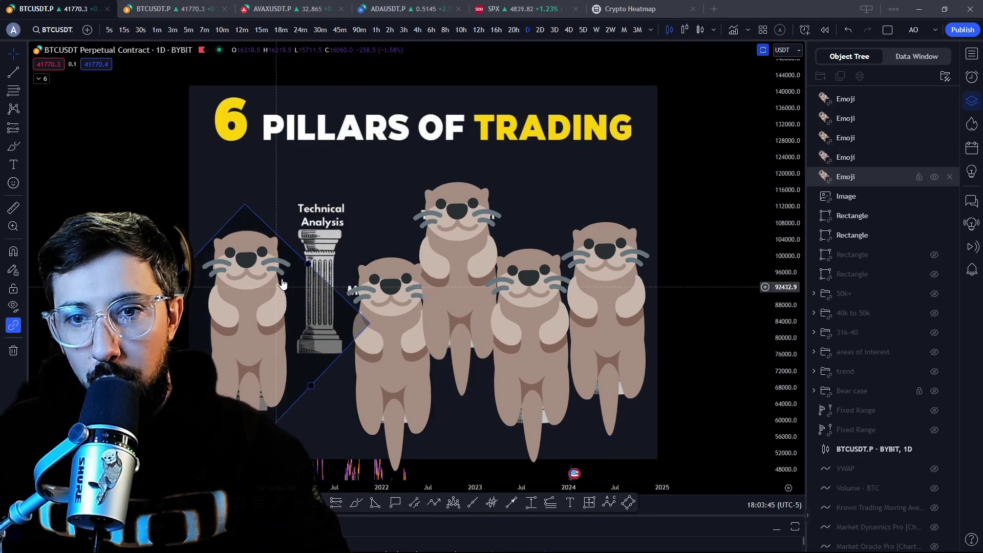
click(279, 289)
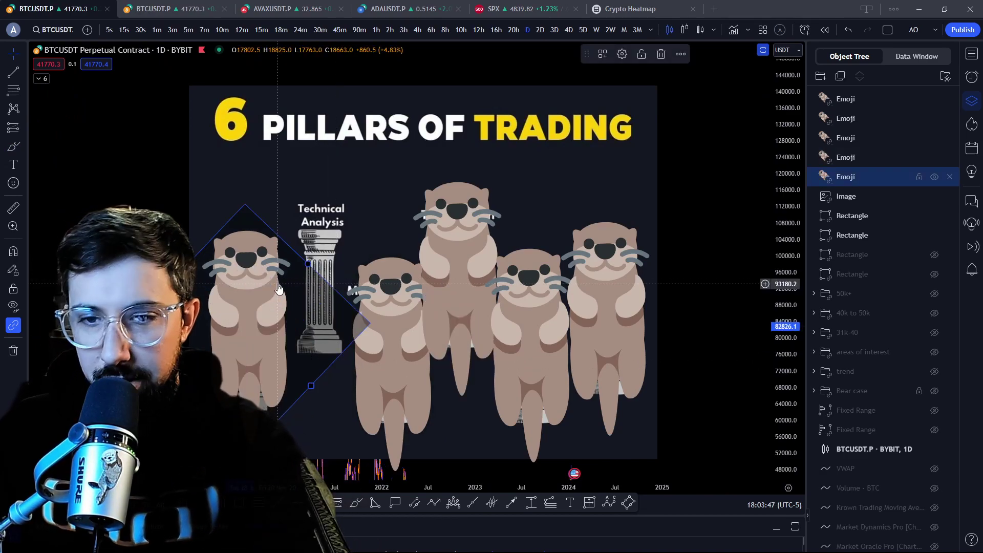
key(Delete)
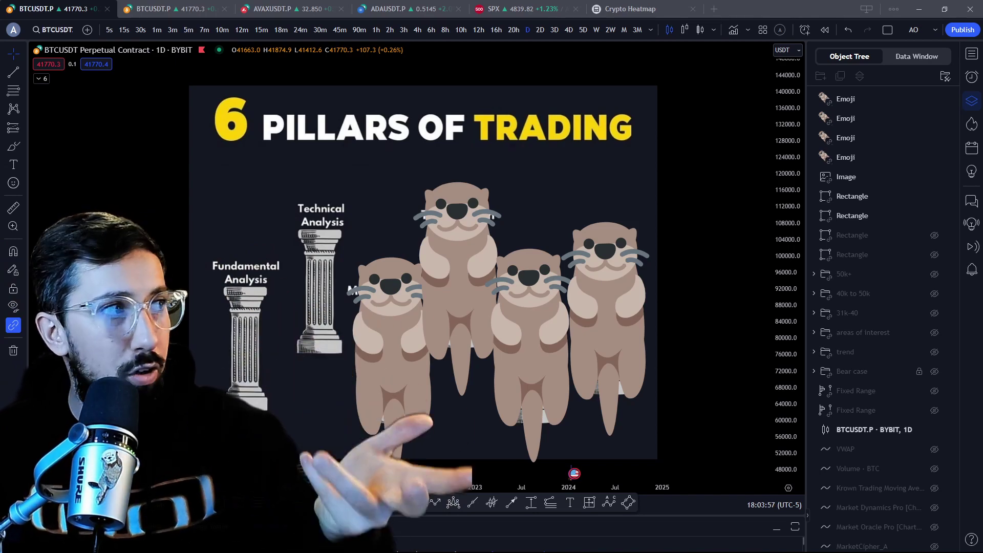
Step: Switch to the browser window with Investopedia's Fundamental Analysis article and maximize it
key(alt+Tab)
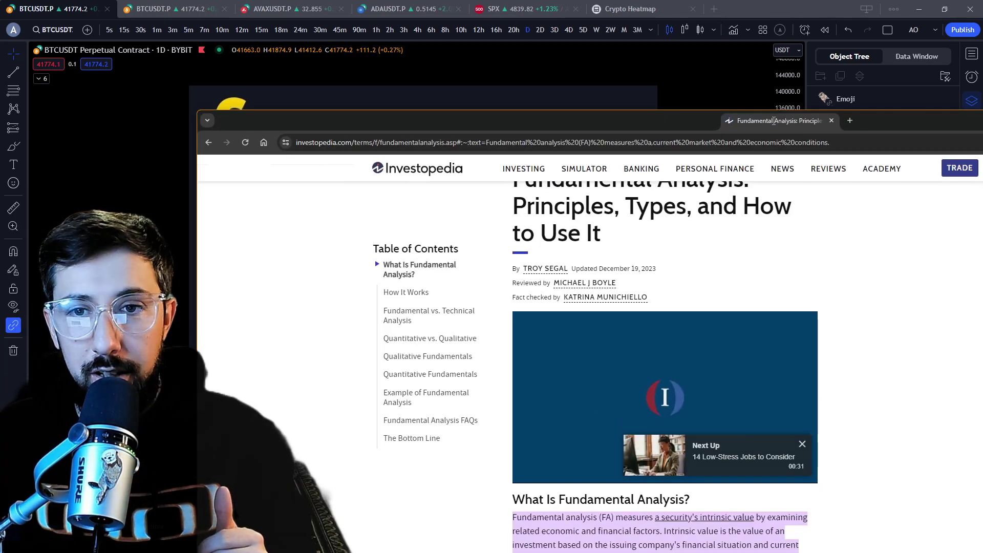
double_click(519, 90)
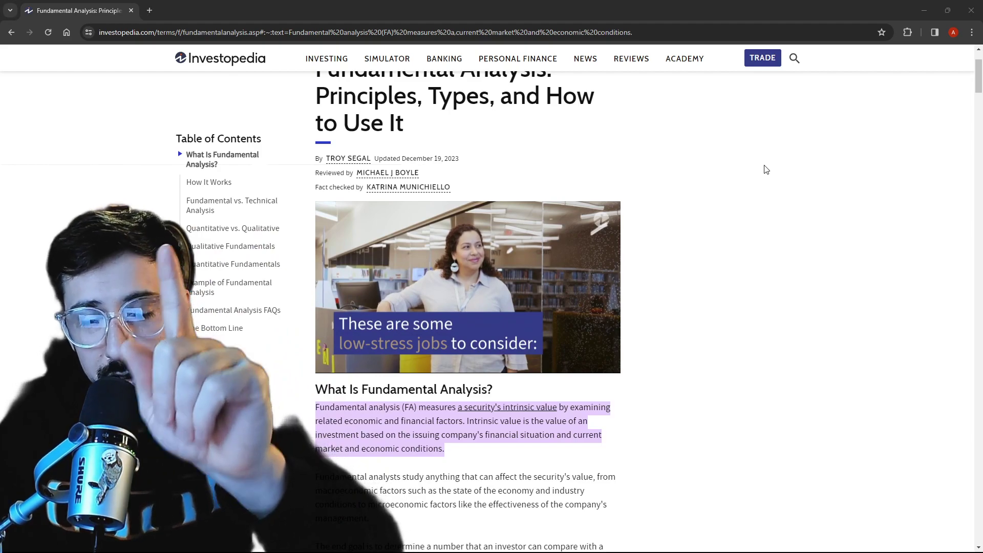
Step: Read the article down to Key Takeaways and highlight the first bullet, which defines fundamental analysis
scroll(771, 212, down, 1)
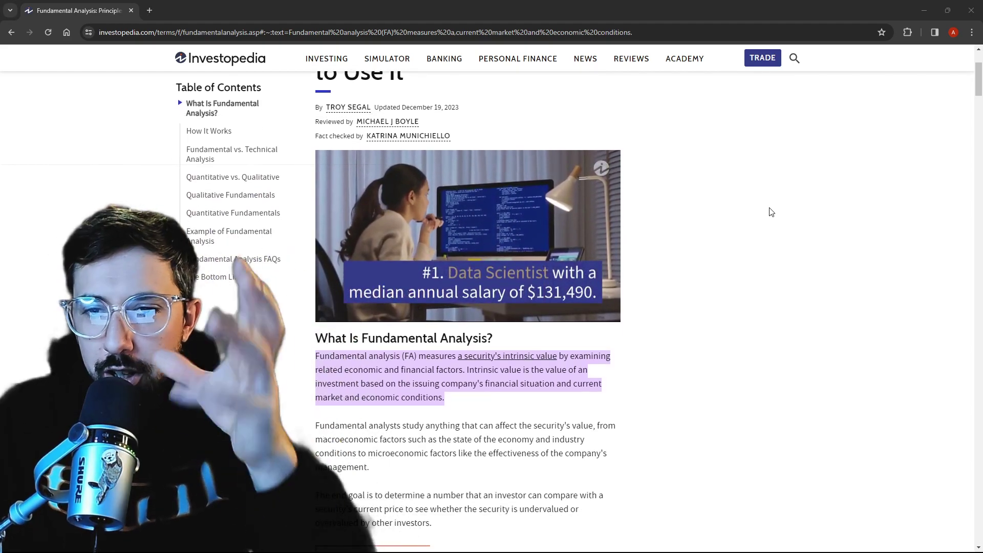
scroll(784, 263, down, 2)
scroll(786, 272, down, 2)
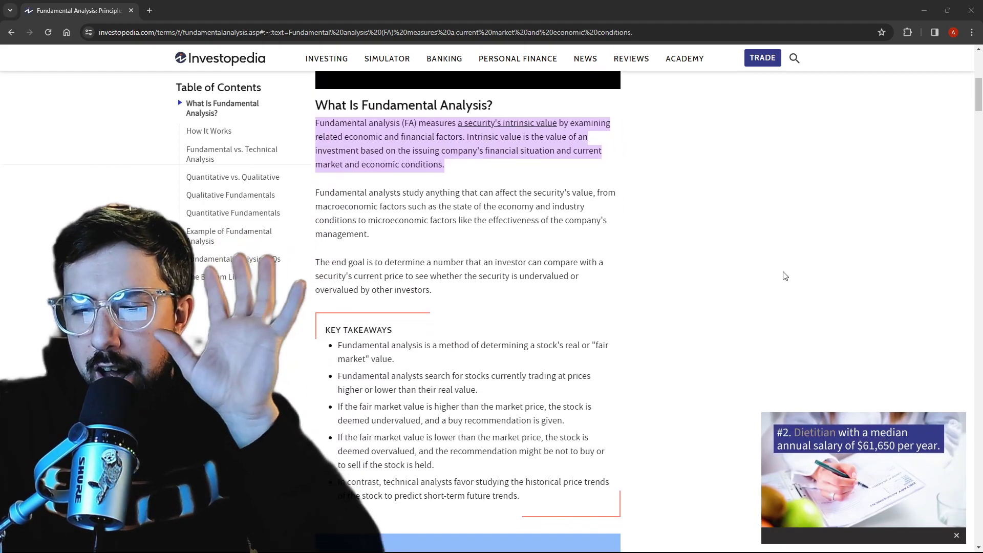
scroll(785, 276, down, 2)
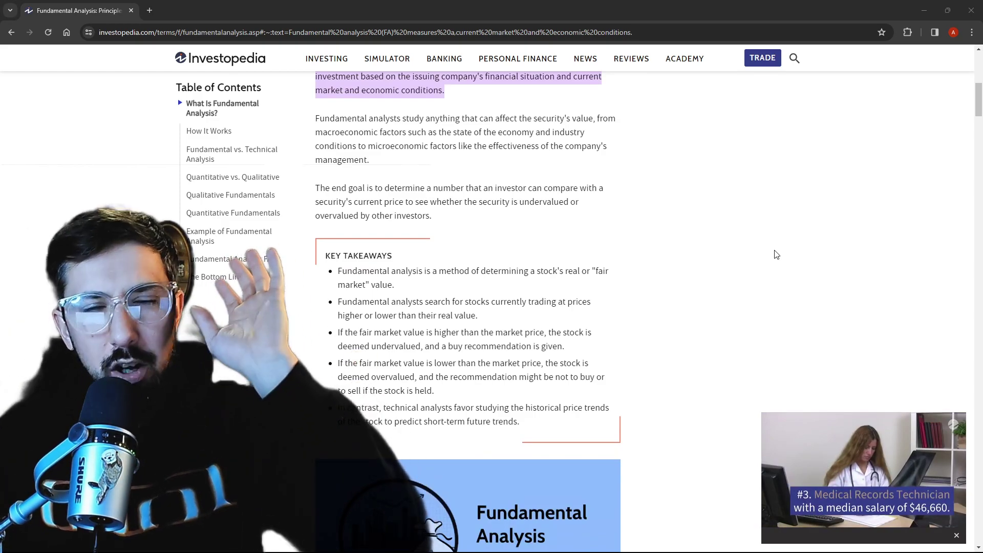
scroll(720, 301, down, 1)
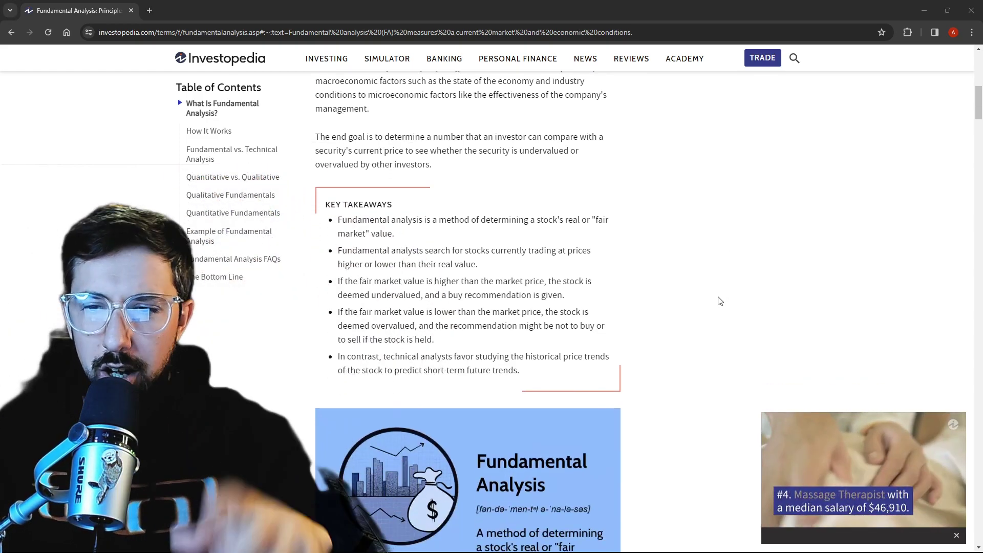
scroll(720, 301, down, 2)
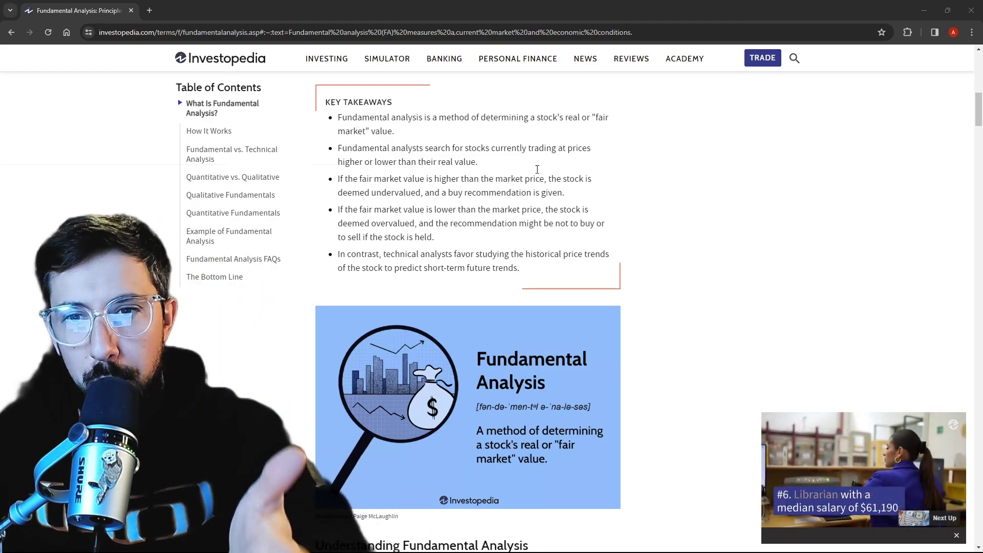
scroll(687, 224, up, 1)
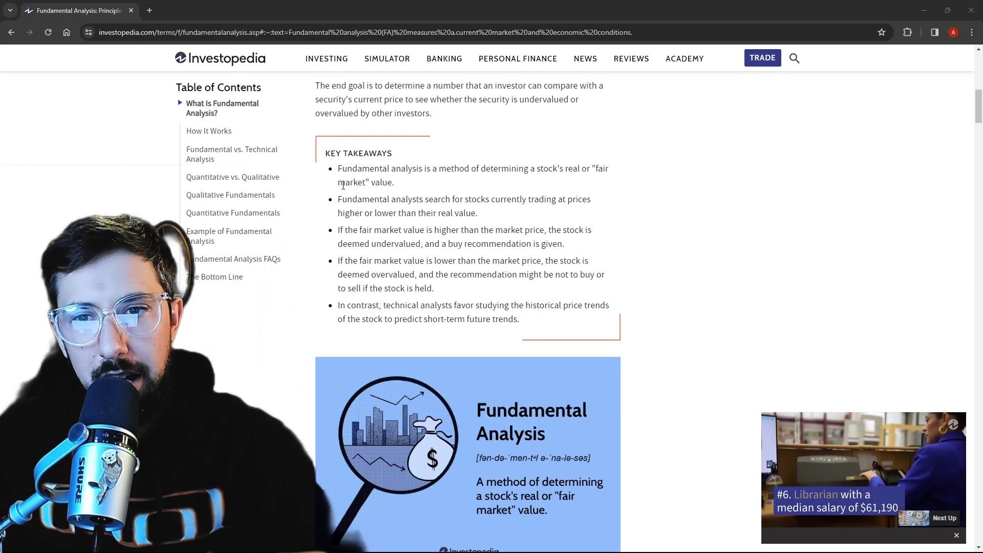
triple_click(365, 169)
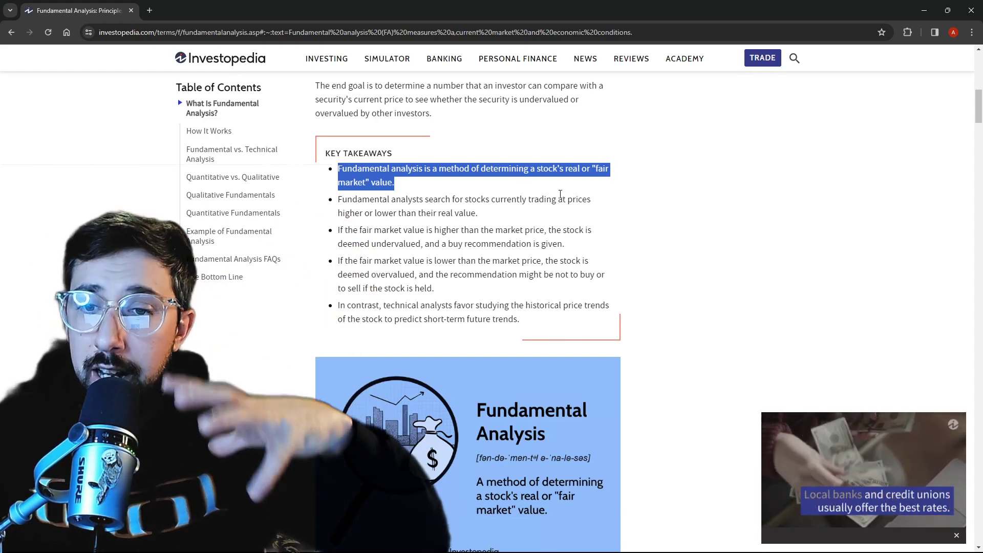
mouse_move(383, 60)
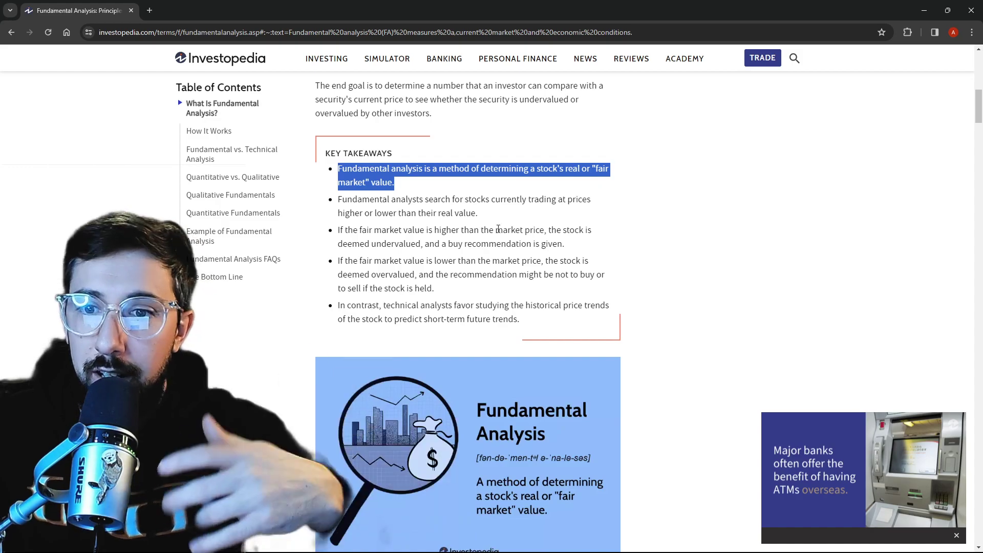
Step: Read the remaining Key Takeaways bullets, highlighting each one from the second to the last
click(379, 206)
drag(353, 197, 537, 215)
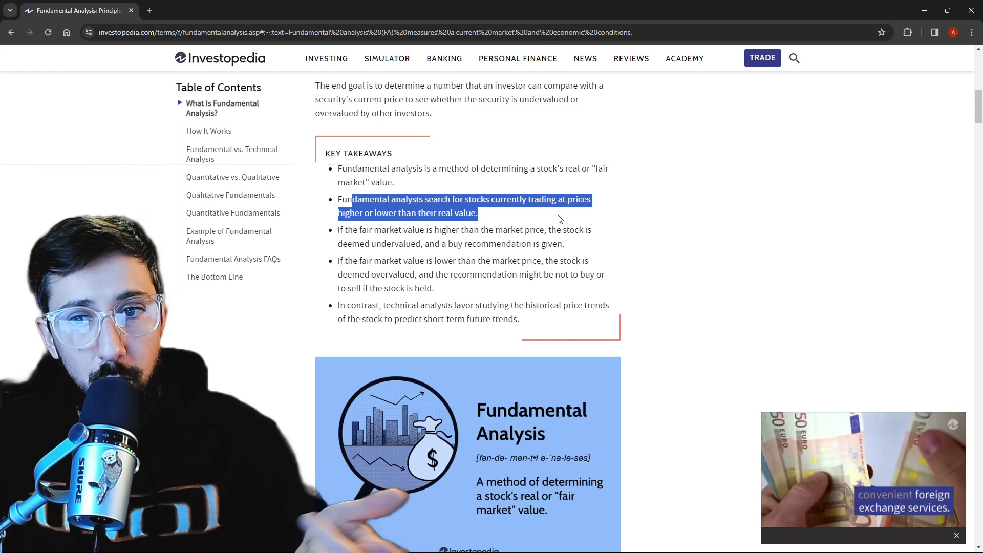
drag(349, 233, 490, 246)
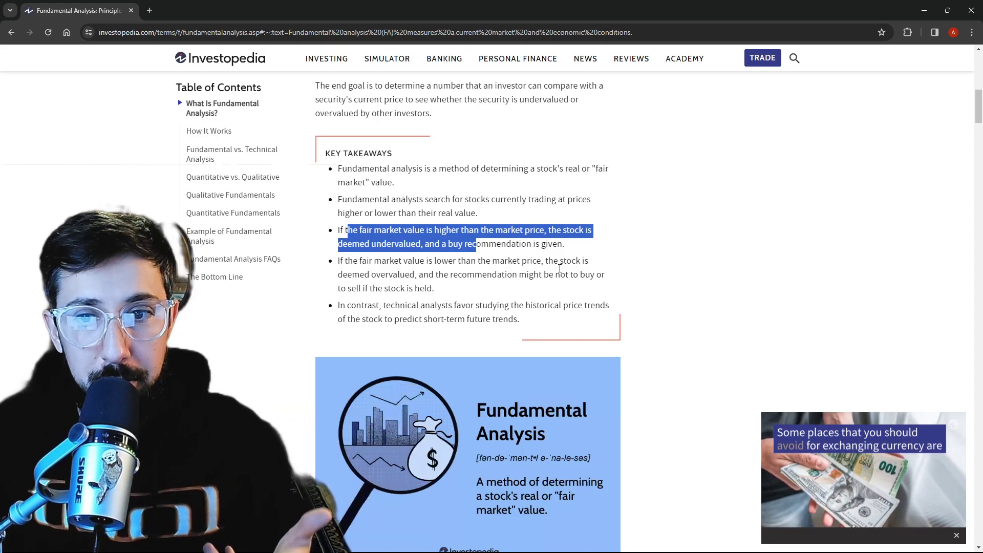
click(437, 256)
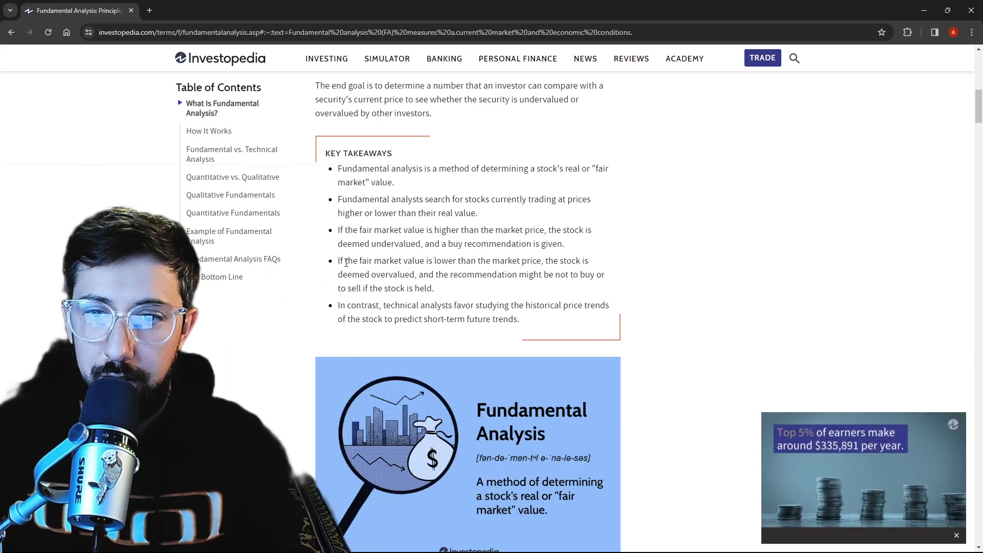
drag(340, 266, 477, 289)
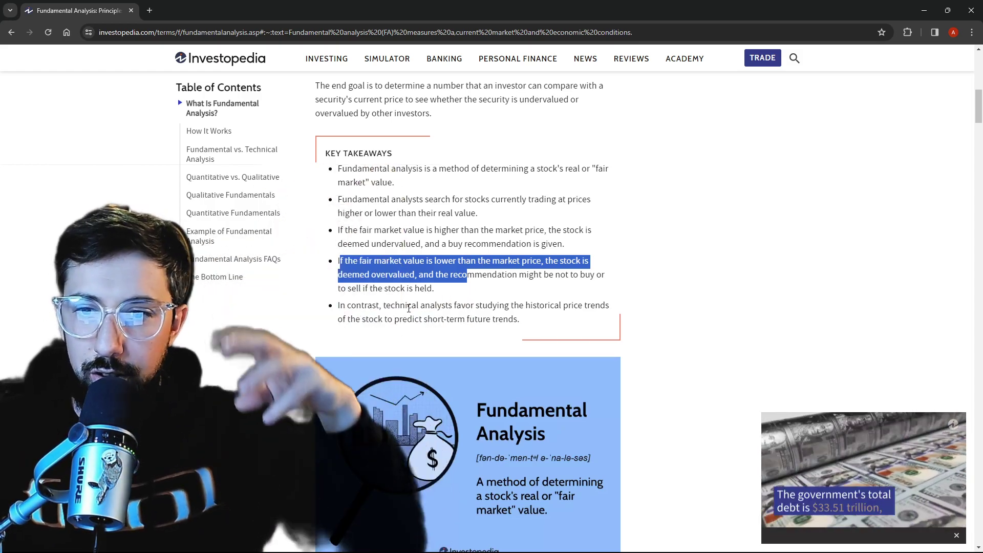
drag(367, 306, 516, 334)
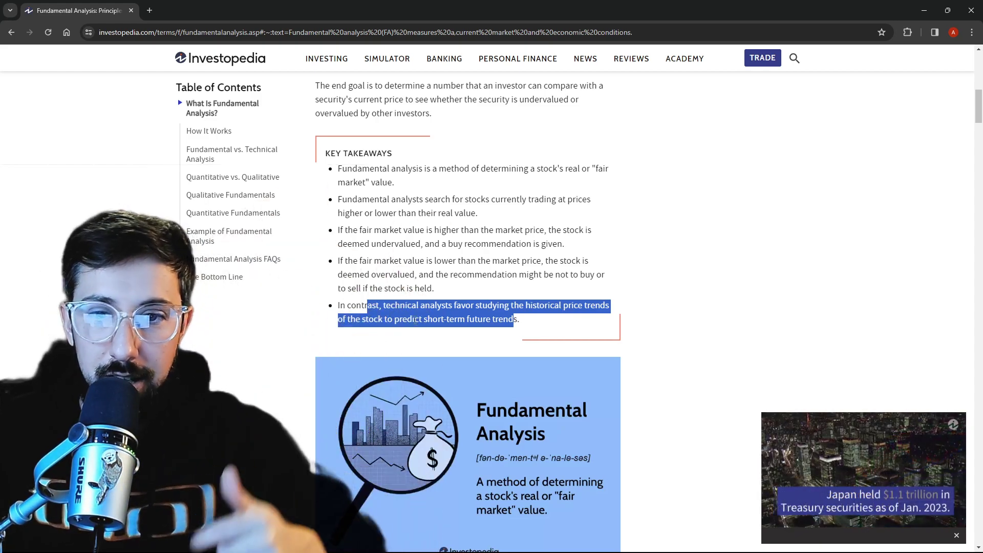
Step: Switch back to TradingView, look through the BTCUSDT 4h, AVAXUSDT, ADAUSDT and SPX charts, and return to the 6 Pillars of Trading chart
key(alt+Tab)
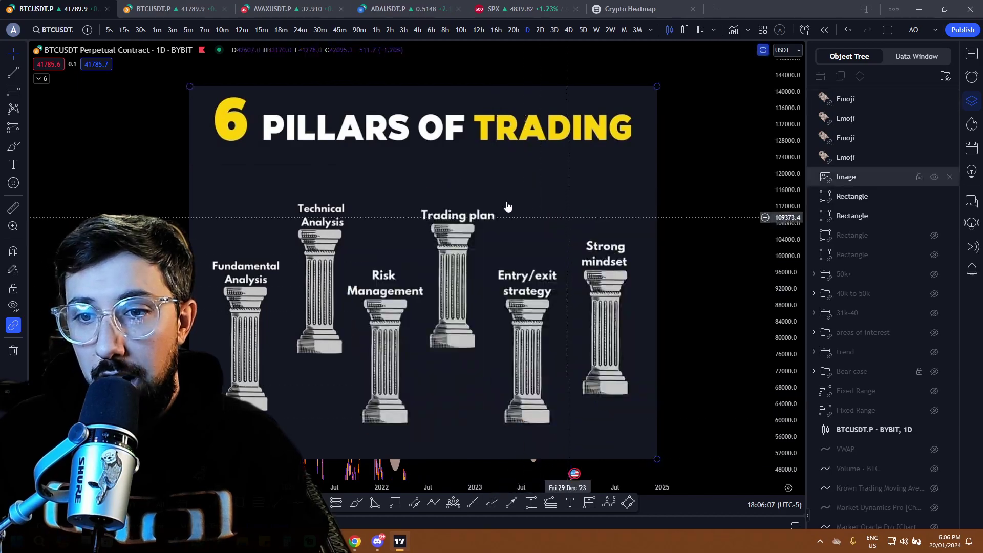
click(183, 7)
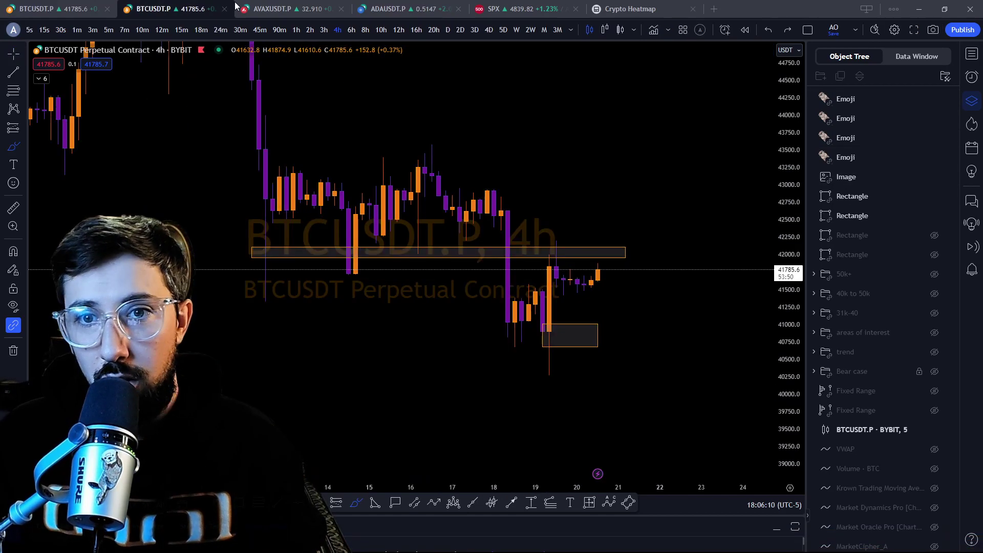
click(286, 9)
click(399, 8)
click(513, 8)
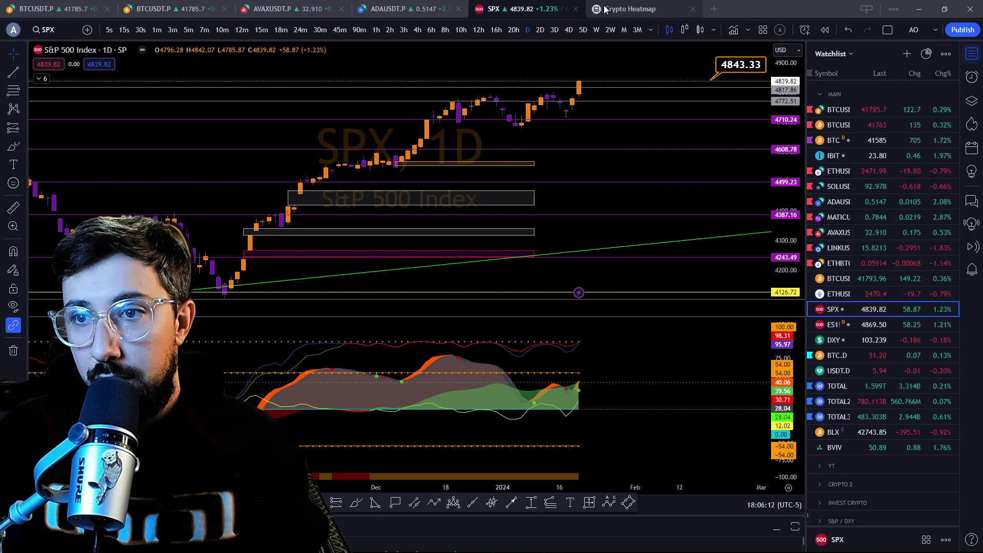
click(366, 9)
click(277, 9)
click(154, 7)
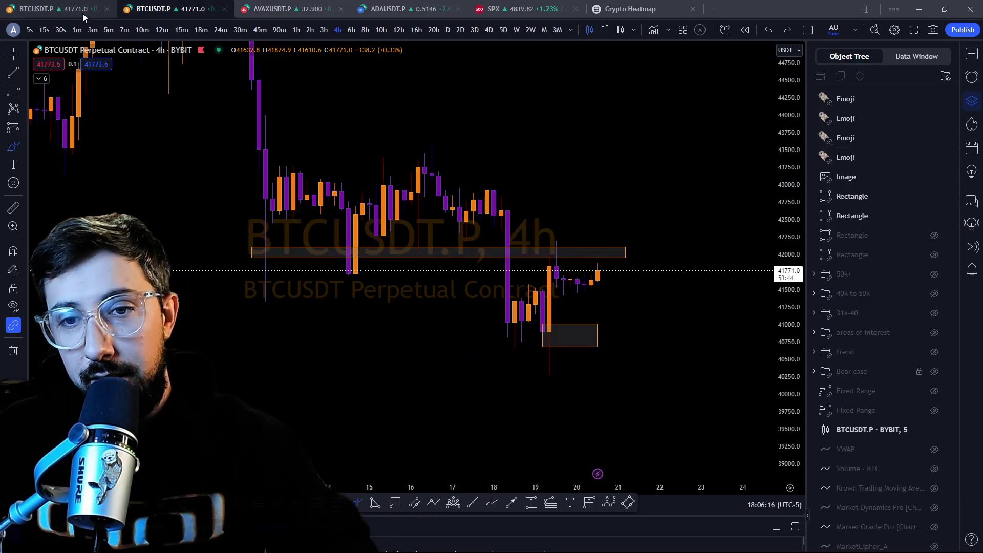
click(69, 10)
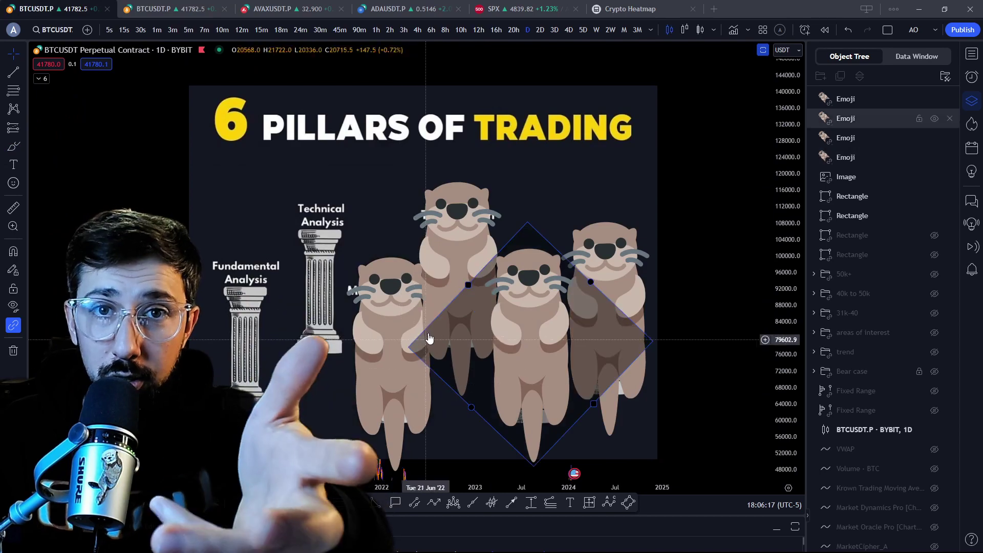
Step: Delete the otter emoji covering the Risk Management pillar
click(376, 394)
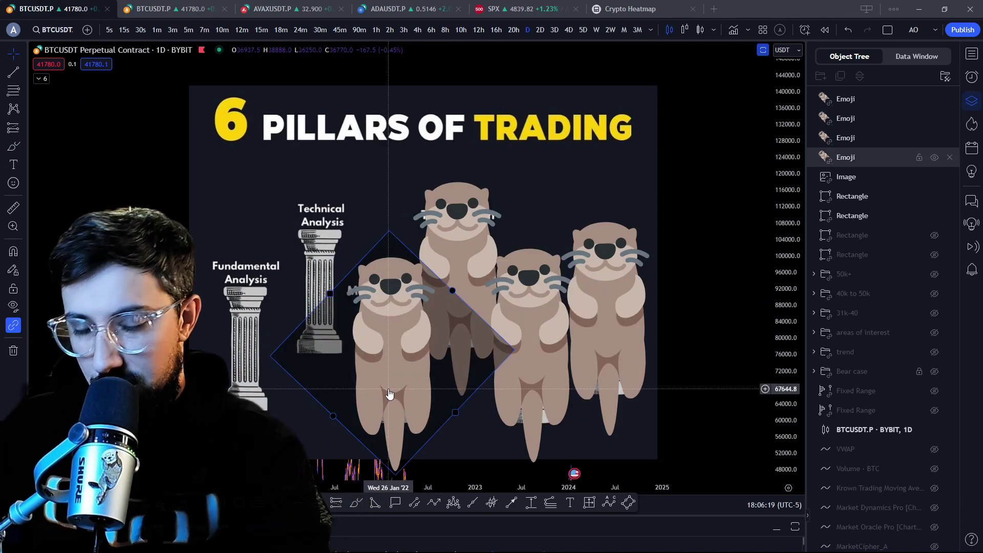
click(362, 274)
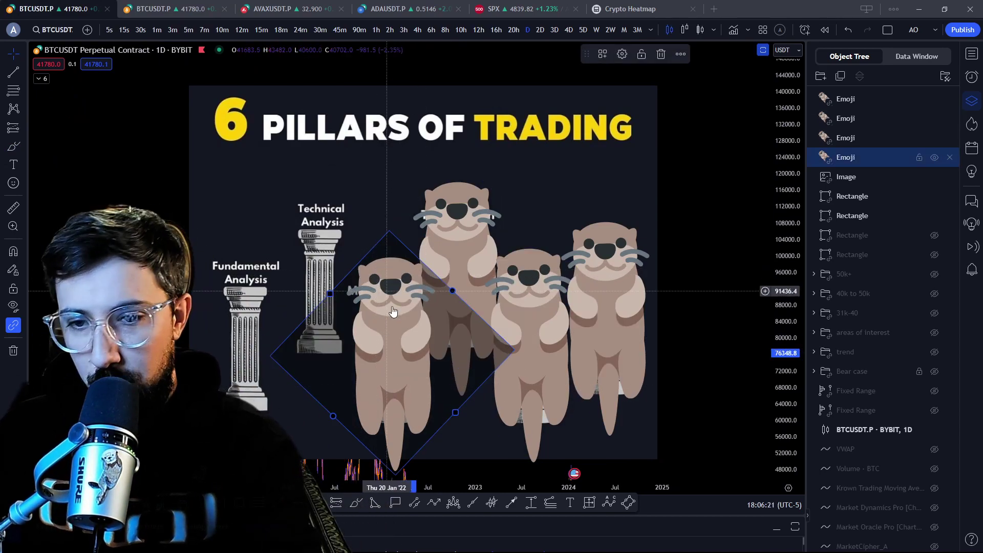
key(Delete)
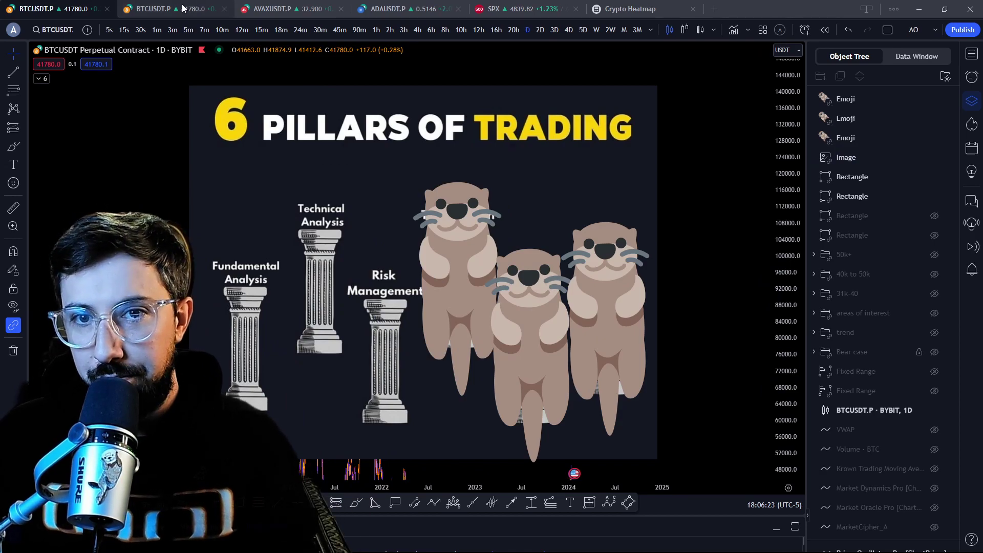
Step: Open the BTCUSDT 4h chart, brush a falling path from about 41,500 to 40,500 after the latest candle, and delete it
click(183, 8)
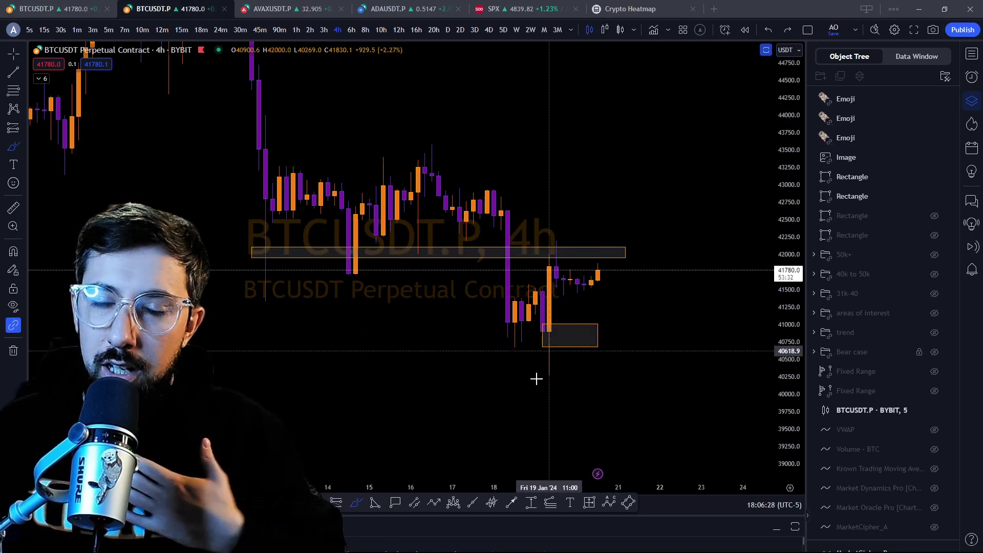
drag(650, 360, 605, 290)
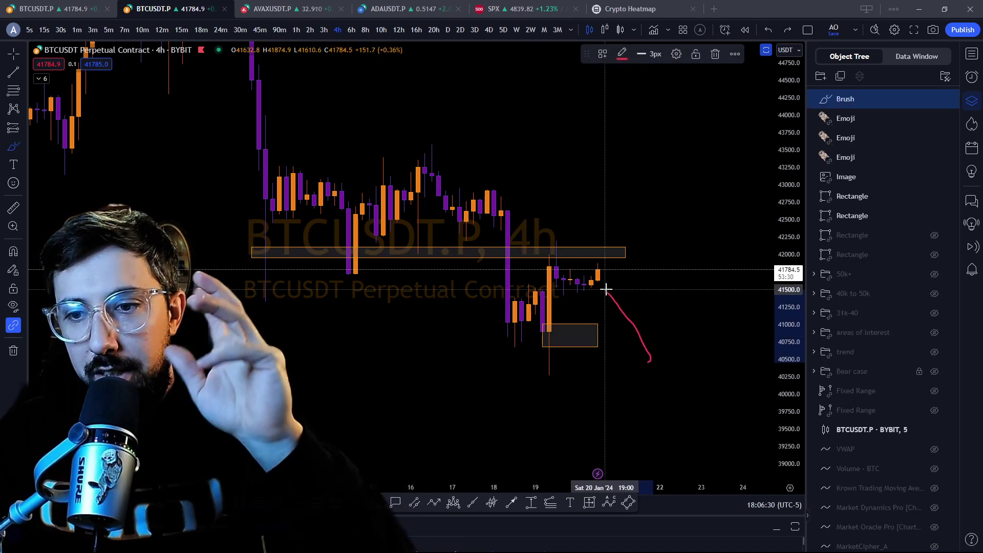
key(Delete)
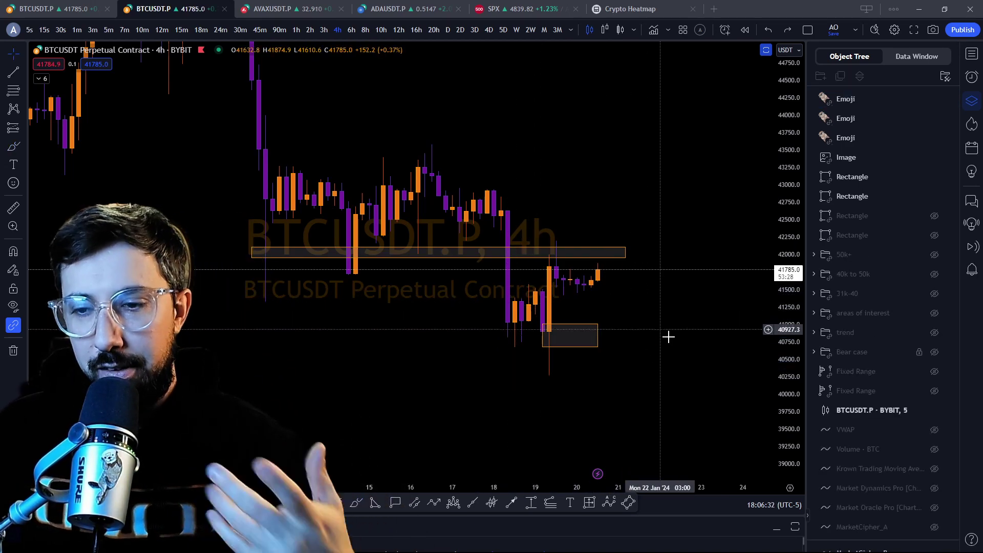
Step: Place a long position from the 19 Jan 11:00 candle with entry about 40,612, target 42,589 and stop about 40,164
drag(664, 336, 651, 288)
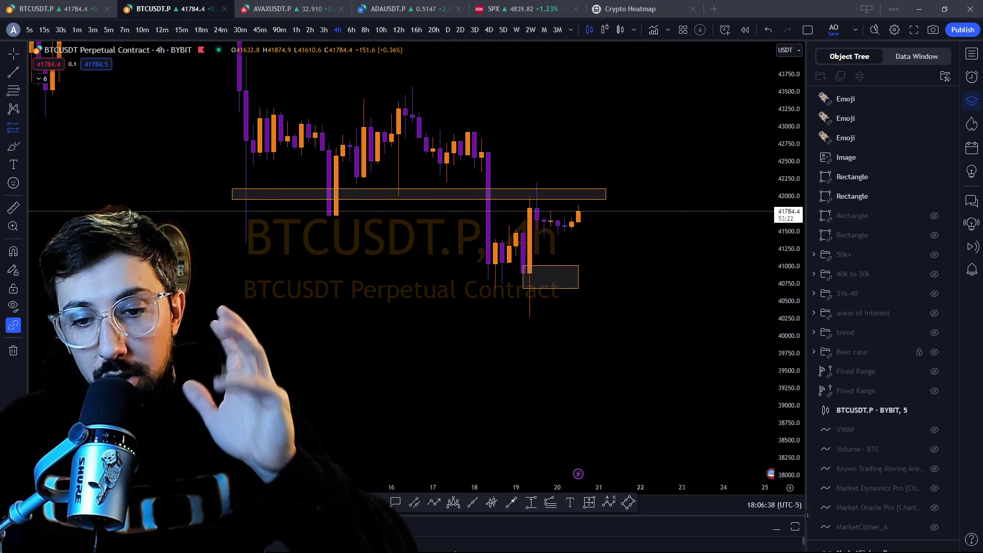
mouse_move(529, 278)
mouse_down()
mouse_move(529, 399)
mouse_move(535, 282)
mouse_move(531, 296)
mouse_up()
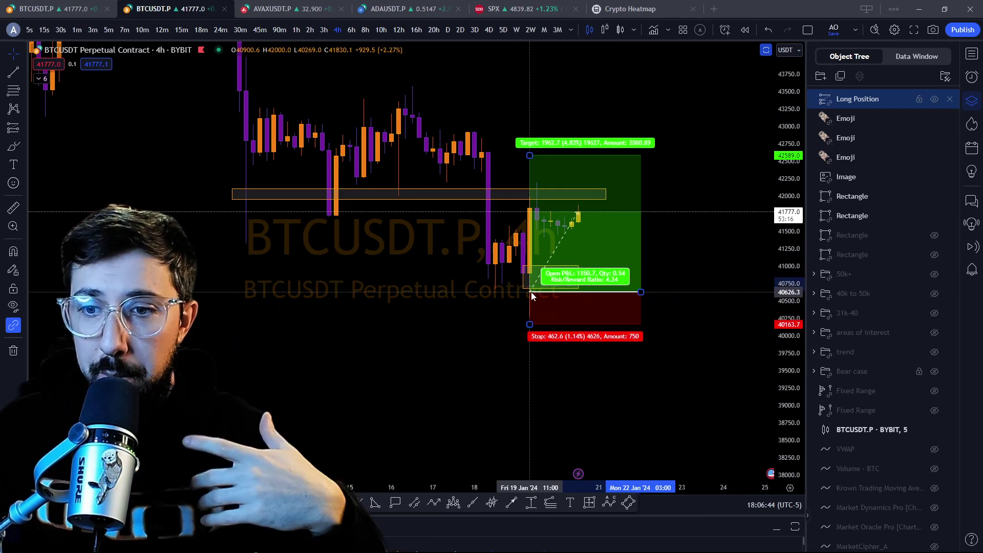
click(663, 327)
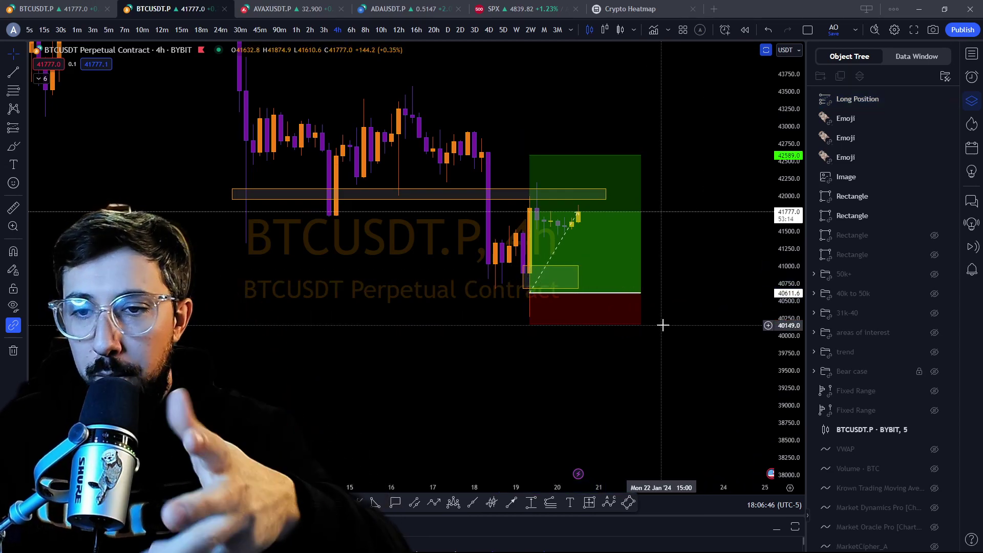
Step: Set the long position's target to about 41,933 and its stop to about 40,186
click(542, 158)
mouse_move(530, 155)
mouse_down()
mouse_move(534, 237)
mouse_move(541, 210)
mouse_up()
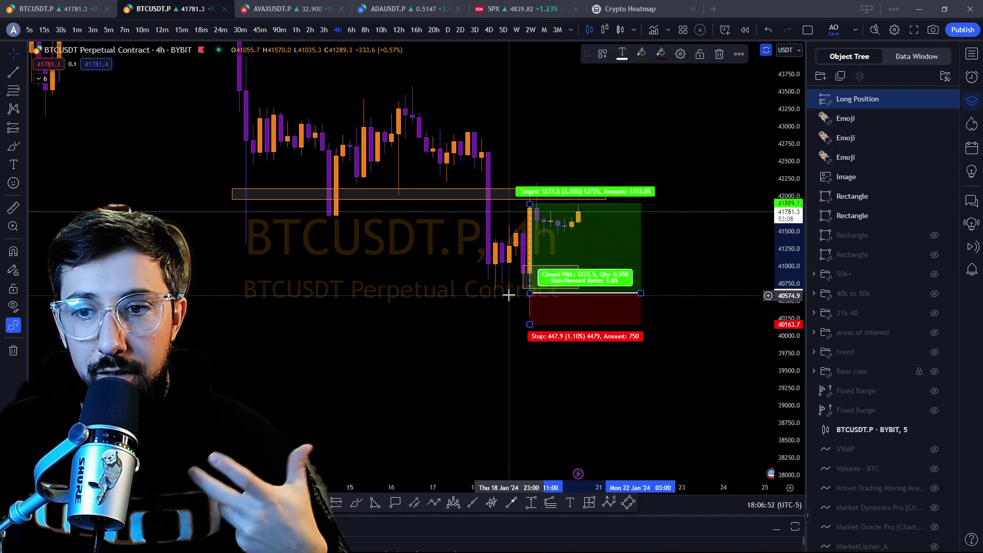
mouse_move(530, 324)
mouse_down()
mouse_move(530, 382)
mouse_move(530, 323)
mouse_up()
click(531, 139)
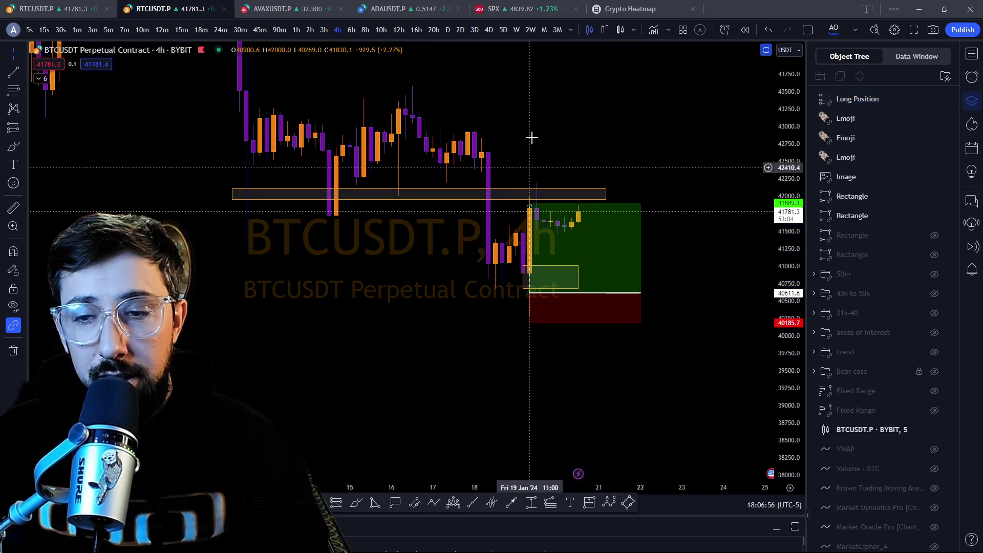
mouse_move(530, 204)
mouse_down()
mouse_move(530, 238)
mouse_move(533, 200)
mouse_up()
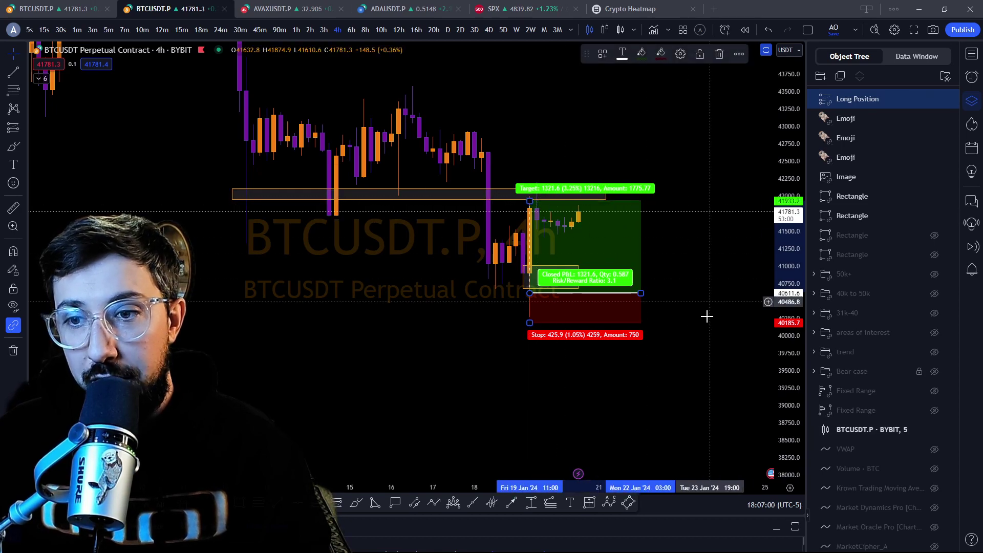
Step: Shift the long position to an entry of about 40,927, and brush two rising paths over it, undoing each one
mouse_move(568, 274)
mouse_down()
mouse_move(492, 223)
mouse_move(553, 290)
mouse_move(543, 257)
mouse_move(589, 275)
mouse_move(570, 256)
mouse_up()
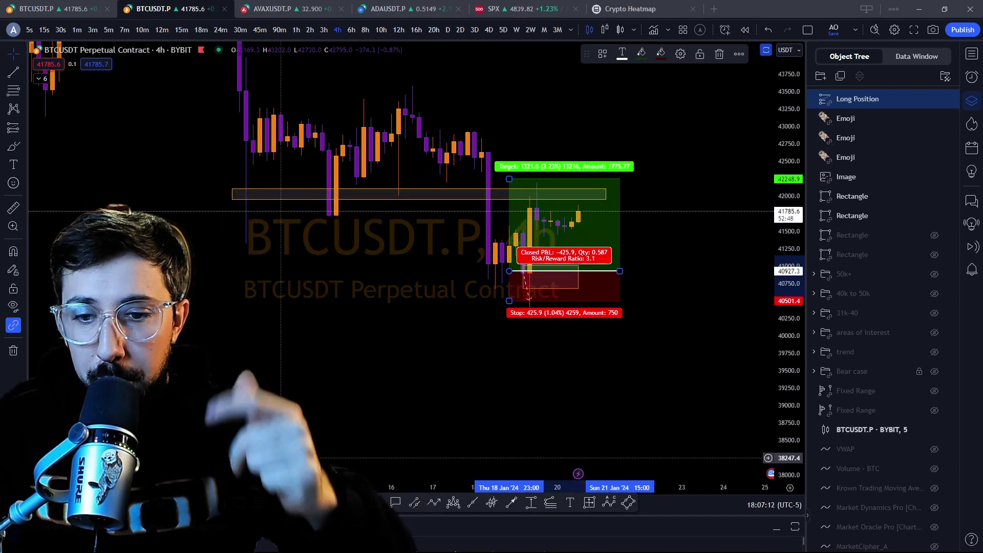
click(356, 502)
mouse_move(530, 290)
mouse_down()
mouse_move(597, 220)
mouse_move(612, 173)
mouse_up()
key(ctrl+z)
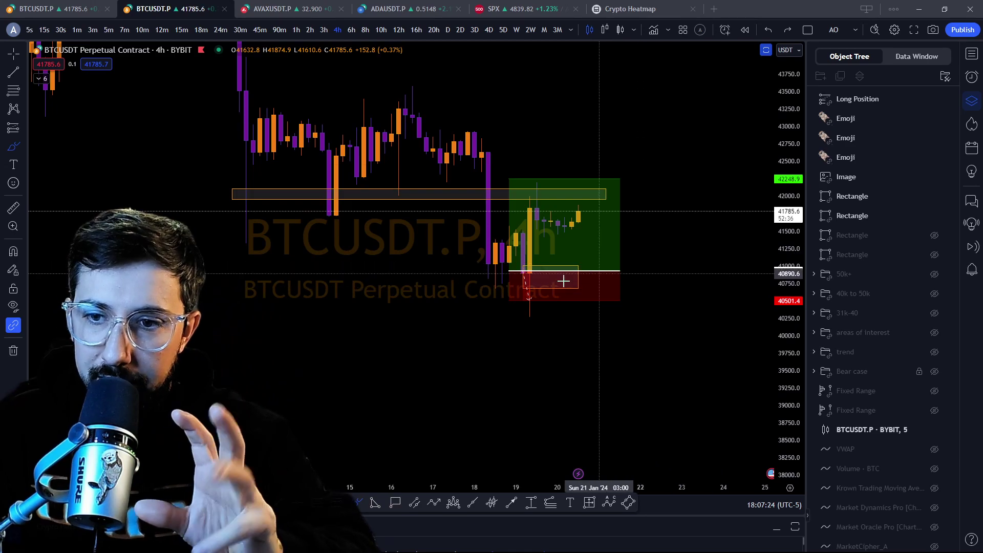
mouse_move(477, 267)
mouse_down()
mouse_move(536, 272)
mouse_move(649, 141)
mouse_up()
key(ctrl+z)
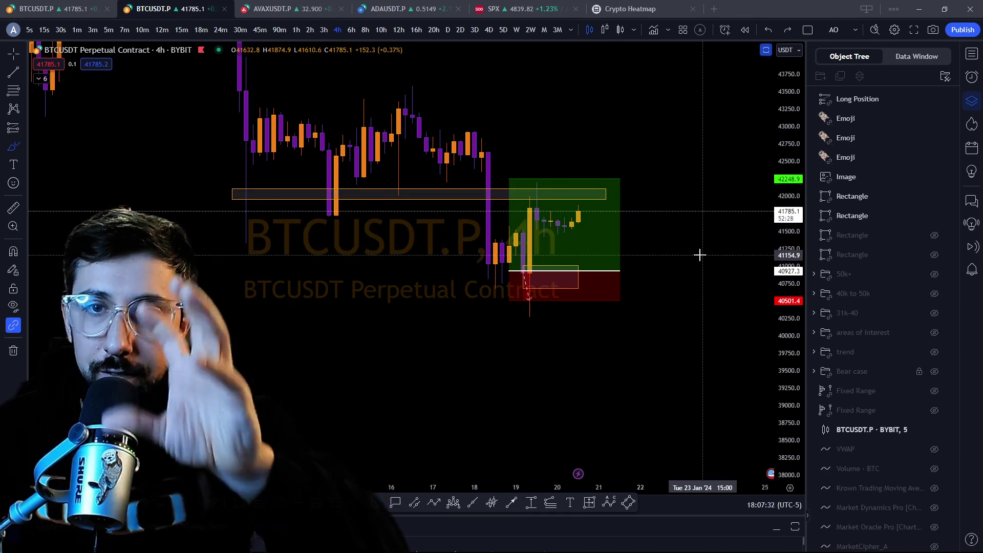
Step: Lower the long position to an entry of about 40,854 and delete it
click(613, 259)
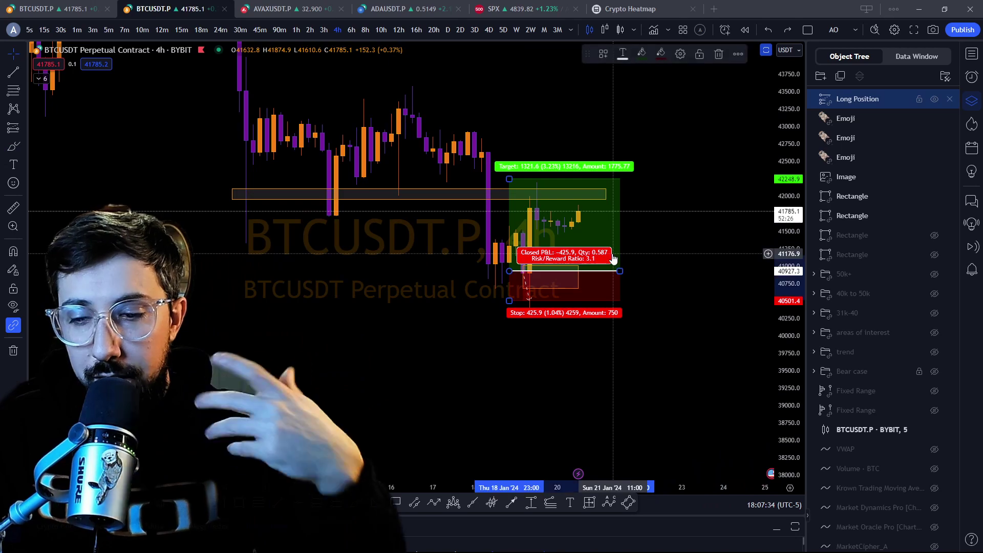
mouse_move(581, 254)
mouse_down()
mouse_move(443, 158)
mouse_move(560, 228)
mouse_move(560, 248)
mouse_move(579, 252)
mouse_up()
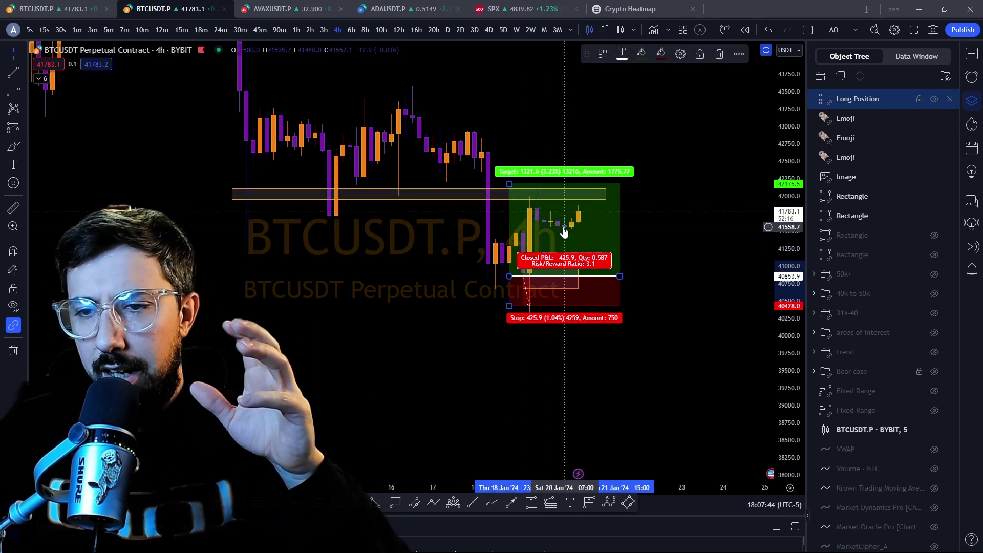
key(Delete)
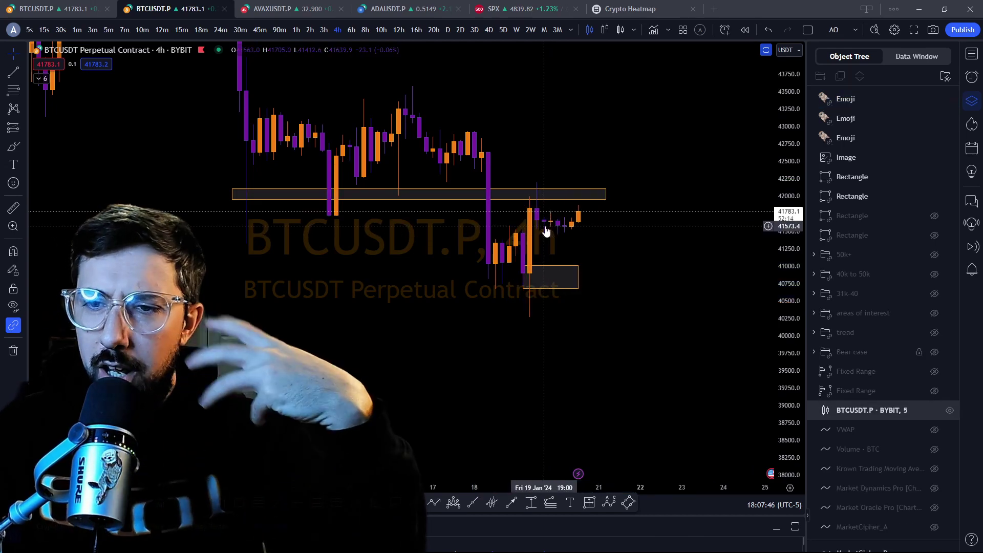
Step: Place a long position with entry 41,500, target about 43,257 and stop about 39,743, and delete it
click(557, 244)
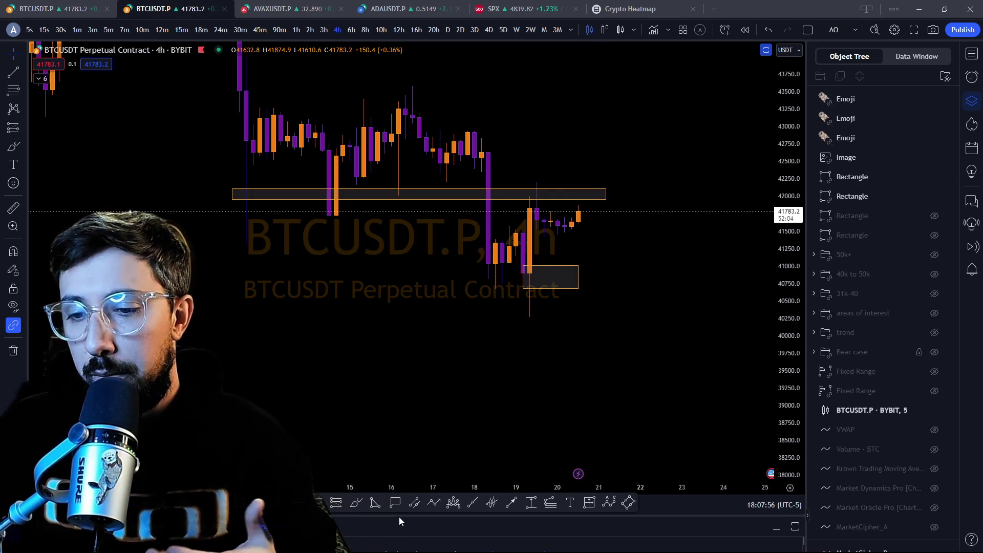
click(550, 231)
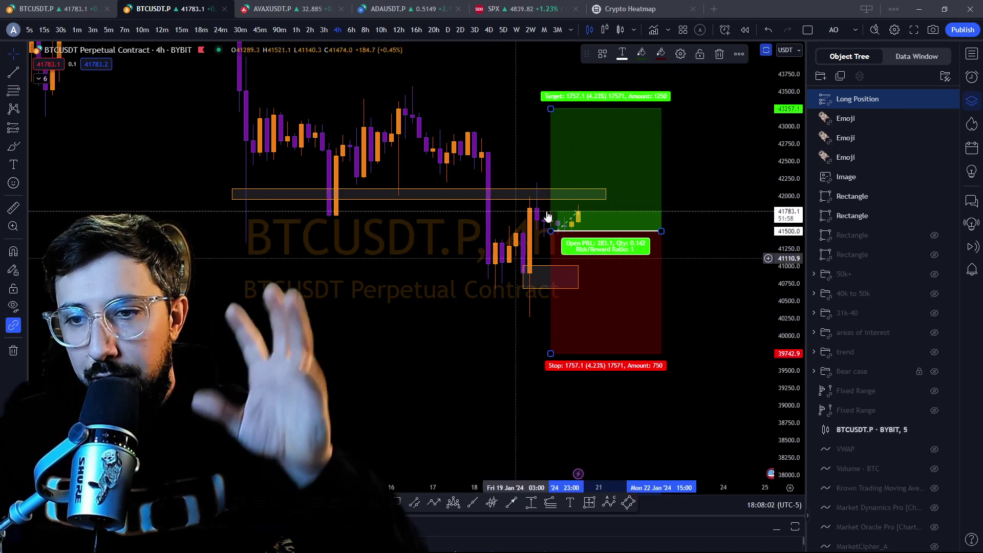
key(Delete)
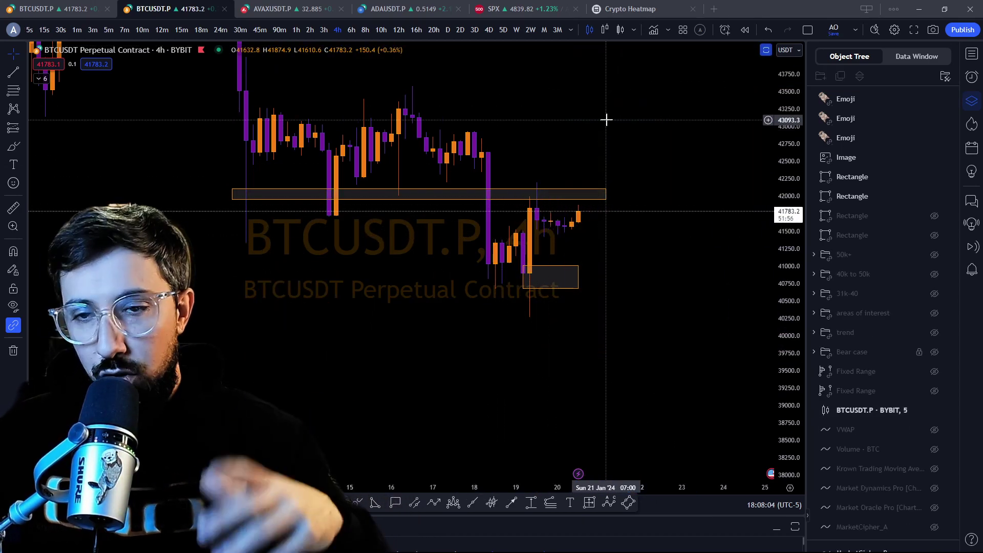
Step: Brush a slanted stroke and three ovals in the empty area beyond the latest candles, and another slanted stroke with ovals beneath the price
drag(634, 125, 533, 147)
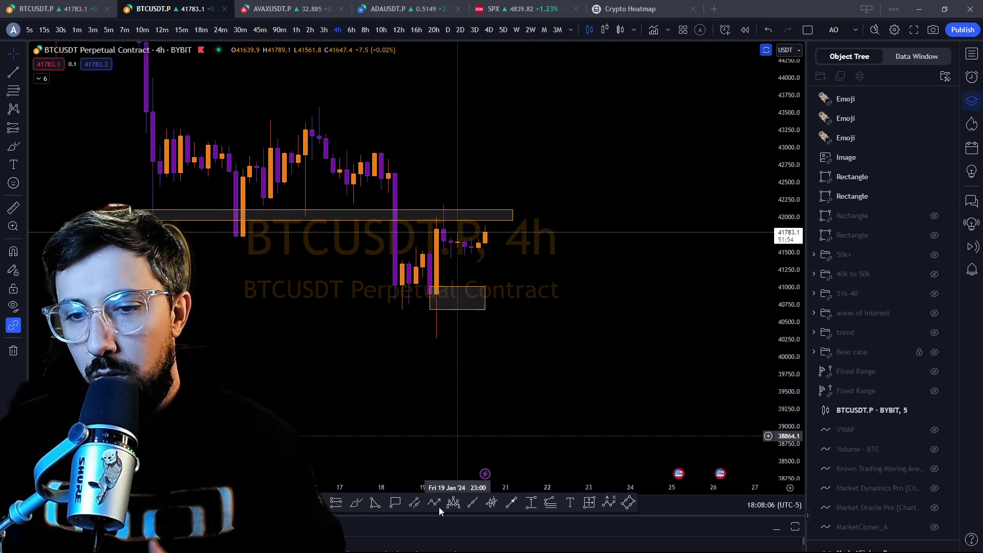
drag(531, 98, 451, 197)
mouse_move(578, 124)
mouse_down()
mouse_move(526, 188)
mouse_move(578, 124)
mouse_up()
mouse_move(701, 147)
mouse_down()
mouse_move(665, 211)
mouse_move(706, 147)
mouse_up()
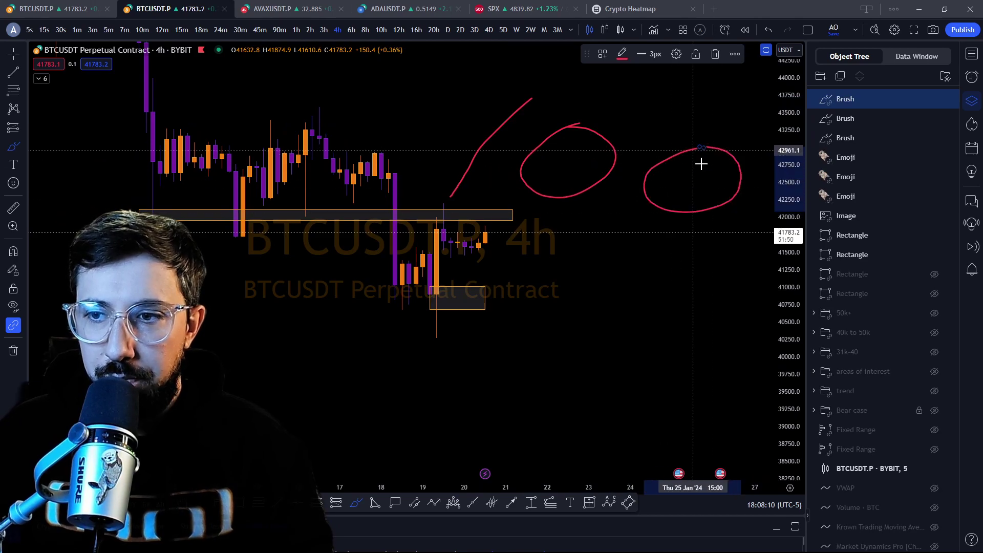
mouse_move(726, 240)
mouse_down()
mouse_move(763, 281)
mouse_move(707, 230)
mouse_up()
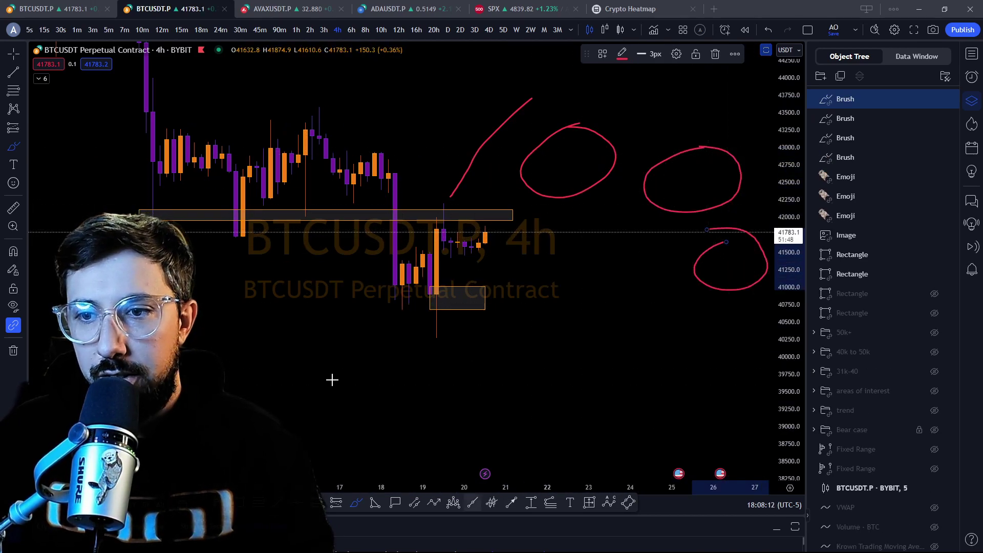
drag(519, 314, 471, 353)
mouse_move(553, 311)
mouse_down()
mouse_move(511, 368)
mouse_move(553, 312)
mouse_up()
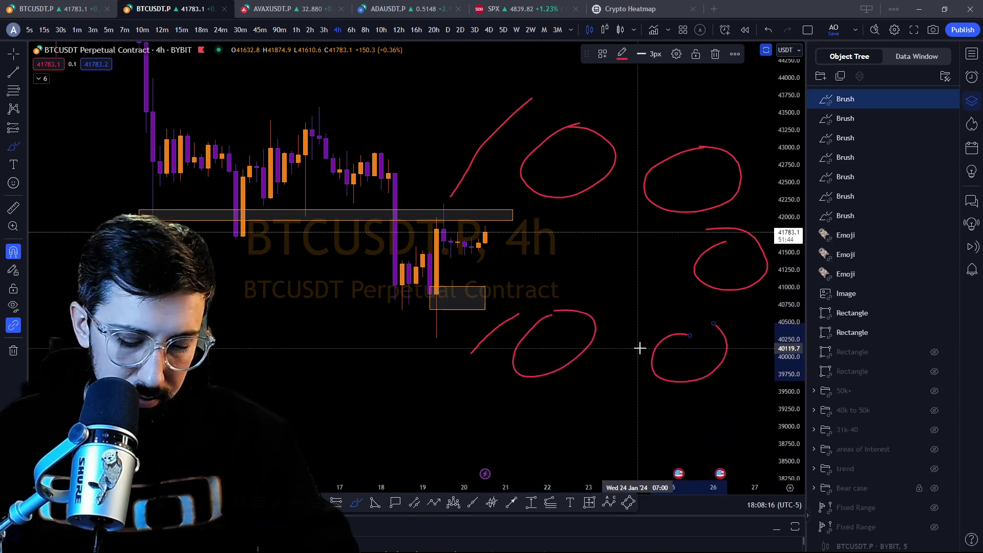
Step: Undo all the brushed slanted strokes and ovals around the price on the BTCUSDT 4-hour chart
key(Escape)
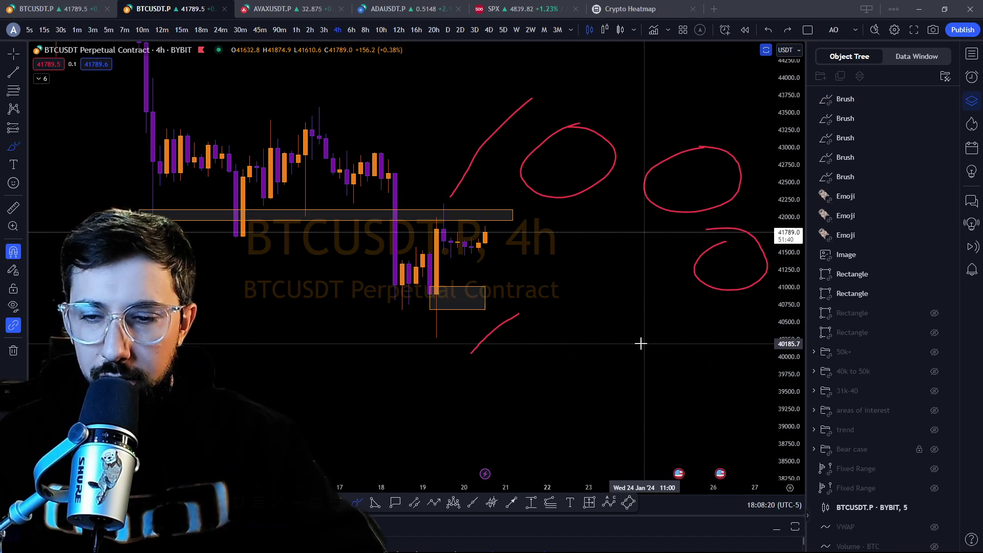
key(ctrl+z)
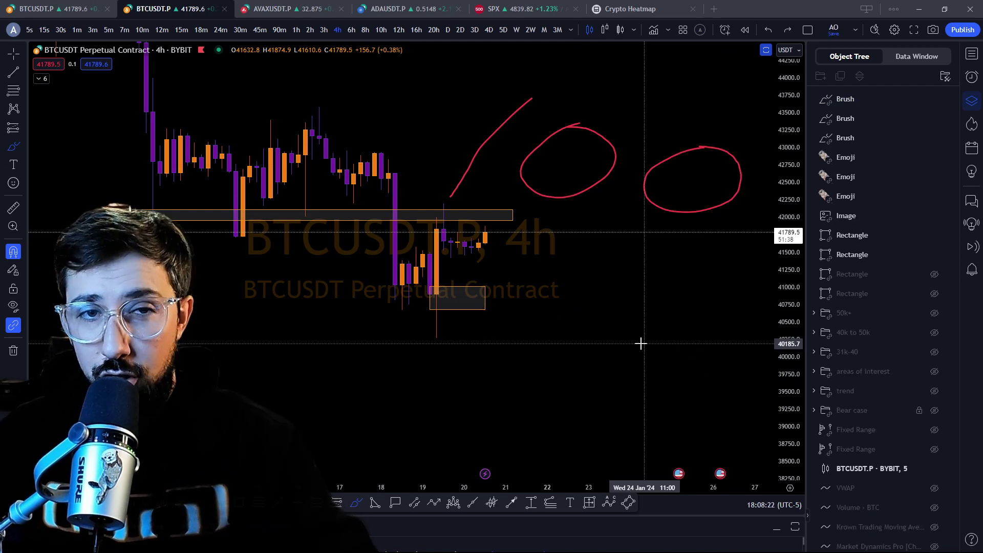
key(ctrl+z)
key(ctrl+z)
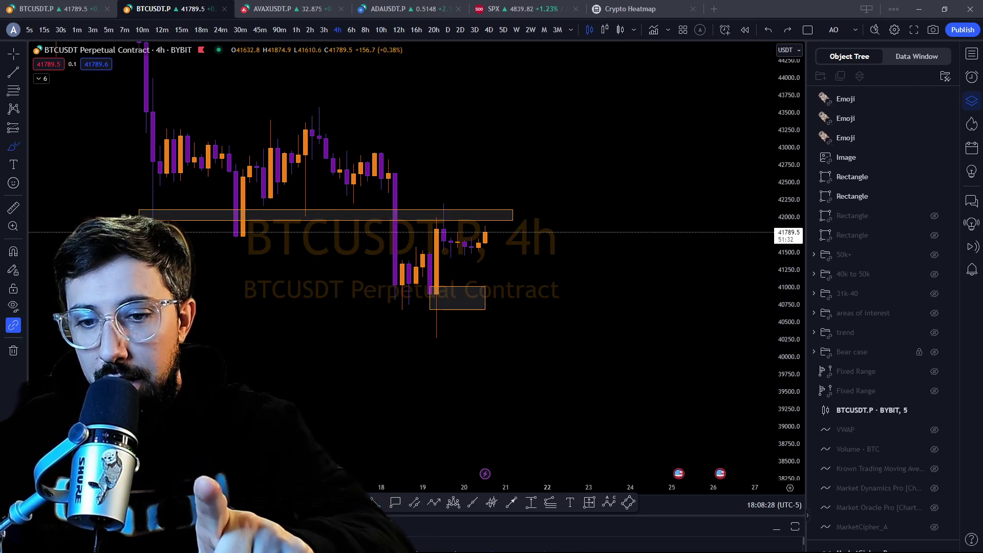
Step: Place a long position with entry about 40,854, target about 42,611 and stop about 40,230 at the lower rectangle
click(416, 277)
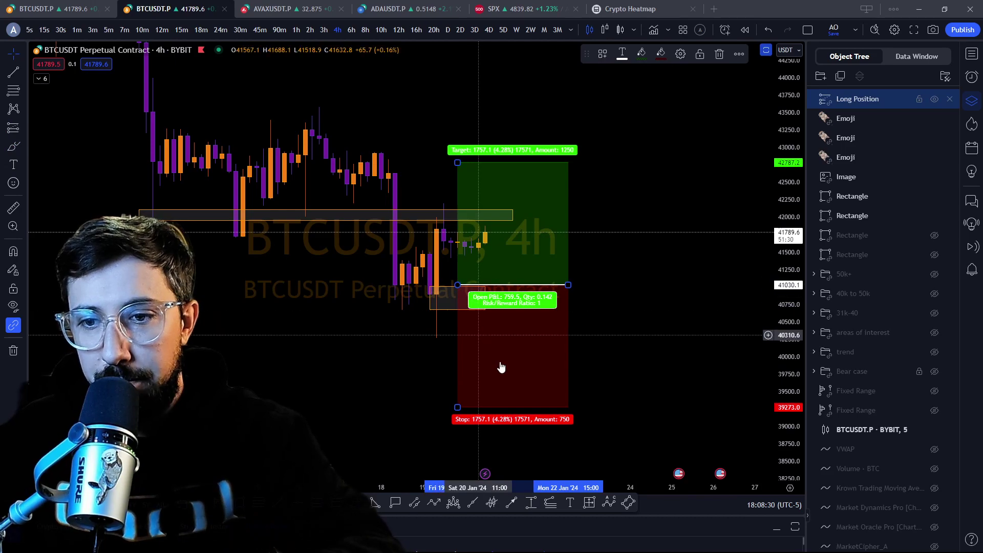
drag(415, 399, 416, 342)
drag(416, 277, 415, 297)
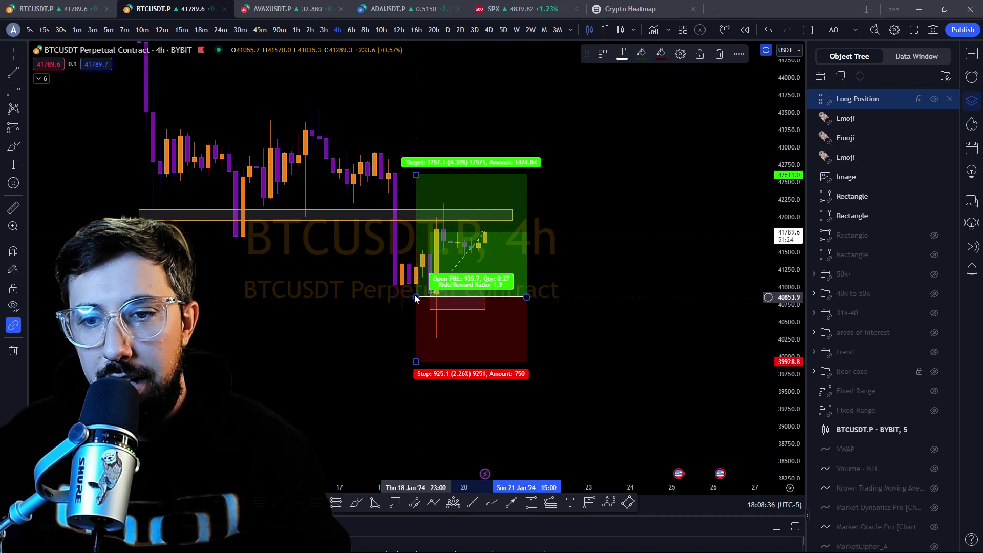
click(381, 348)
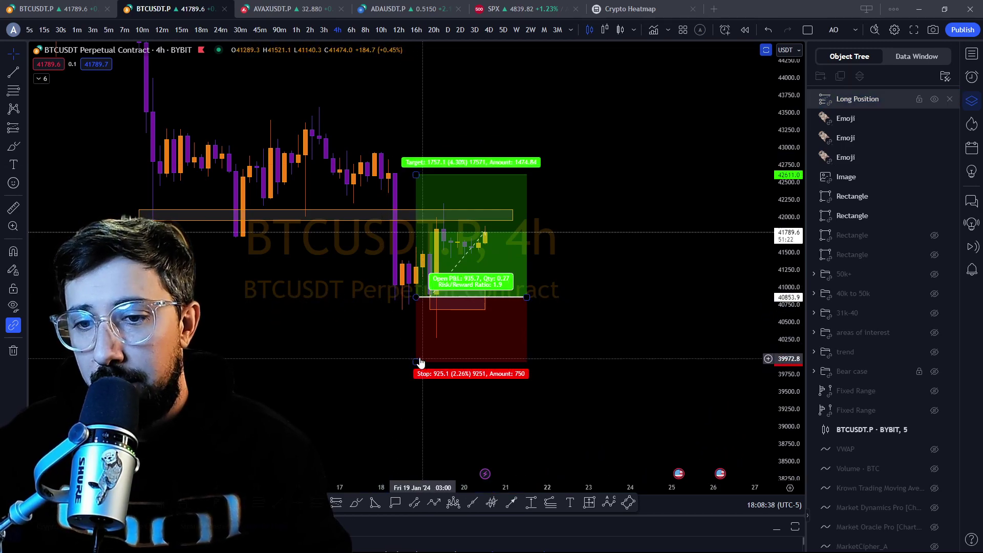
drag(417, 362, 418, 382)
drag(422, 362, 421, 341)
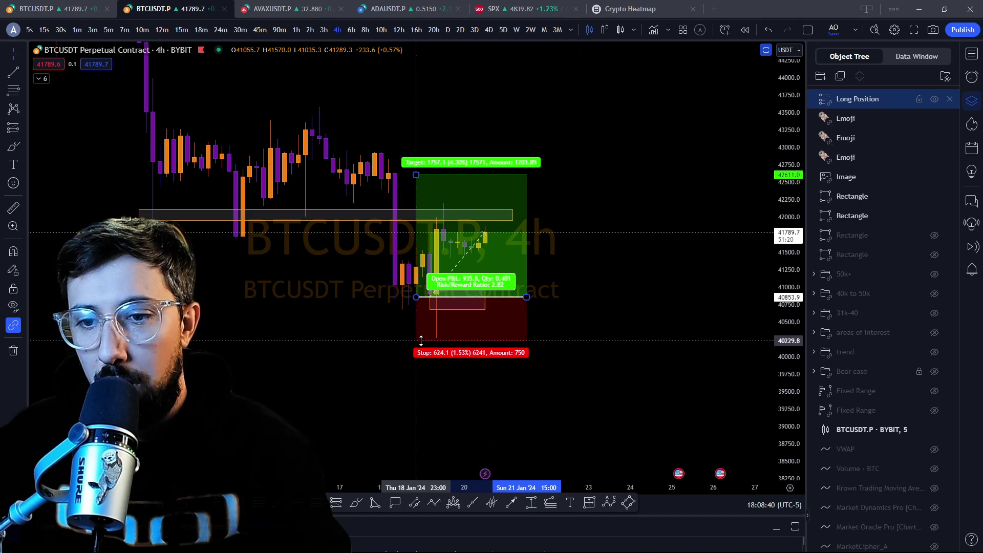
Step: Brush a falling path from the entry through the stop and a long curve beneath it, and undo both strokes
click(698, 349)
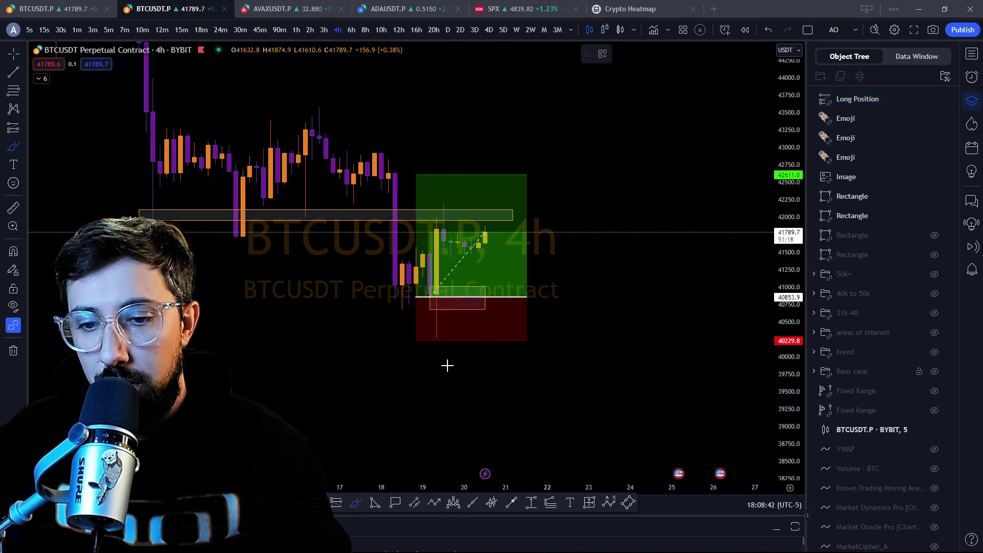
drag(421, 286, 540, 364)
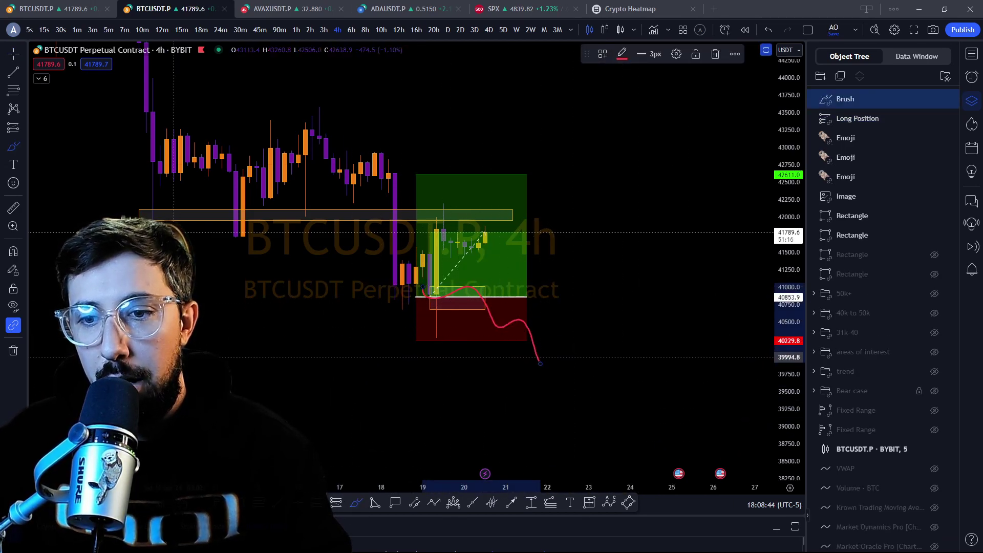
drag(265, 351, 665, 360)
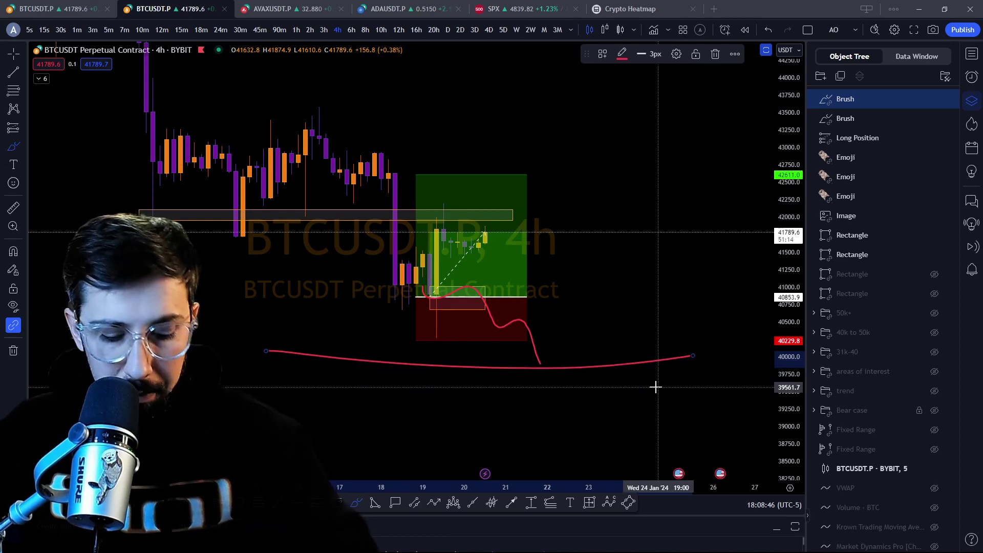
key(ctrl+z)
key(ctrl+z)
Step: Tighten the long position's stop to about 40,641 and delete the position
mouse_move(414, 339)
mouse_down()
mouse_move(415, 439)
mouse_move(417, 328)
mouse_move(431, 311)
mouse_up()
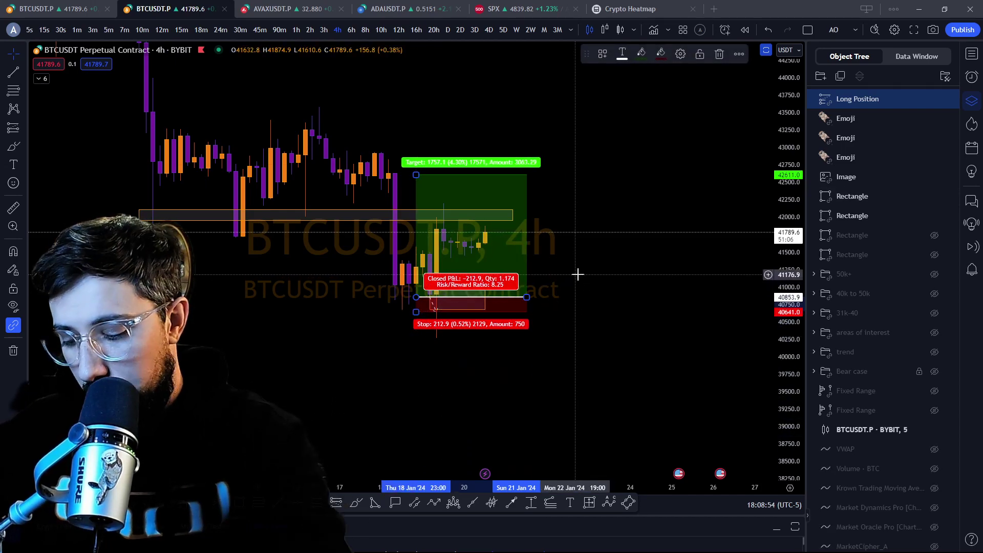
key(Delete)
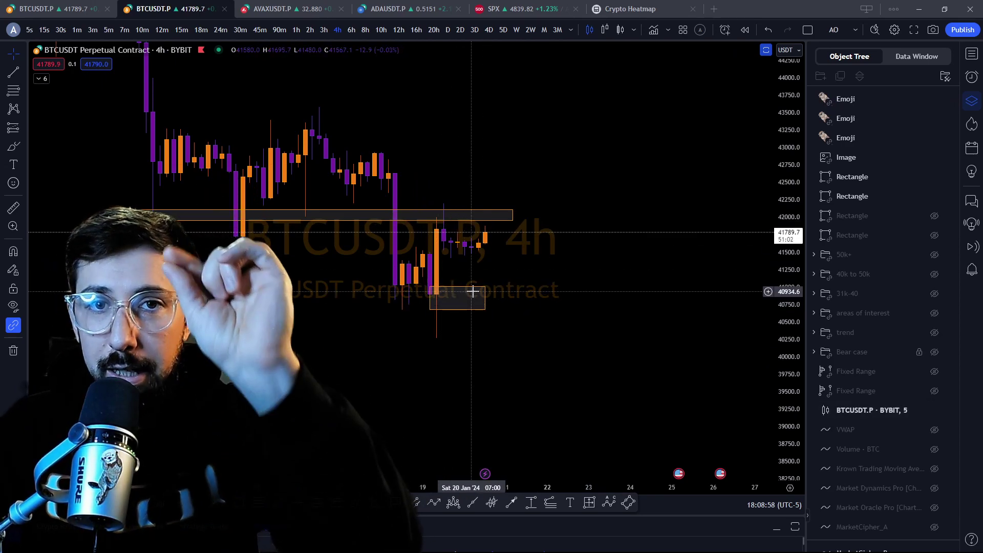
Step: Return to the 6 Pillars of Trading image and delete the otter emoji covering the fourth pillar
drag(564, 297, 629, 290)
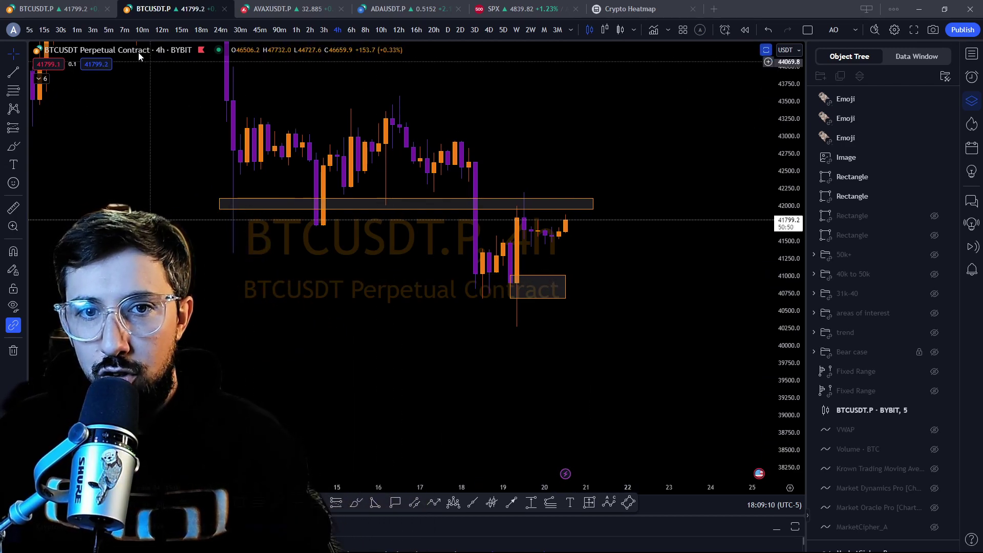
click(77, 6)
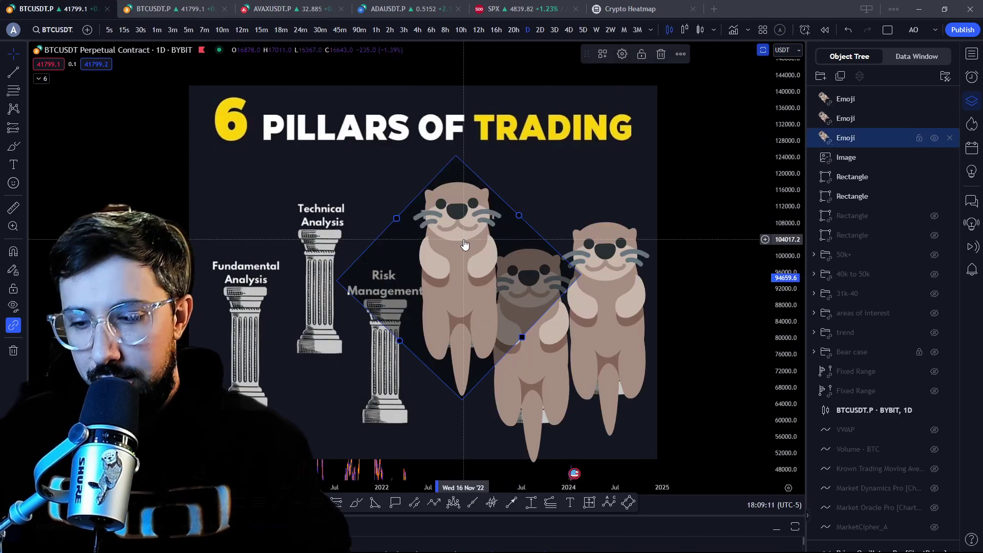
key(Delete)
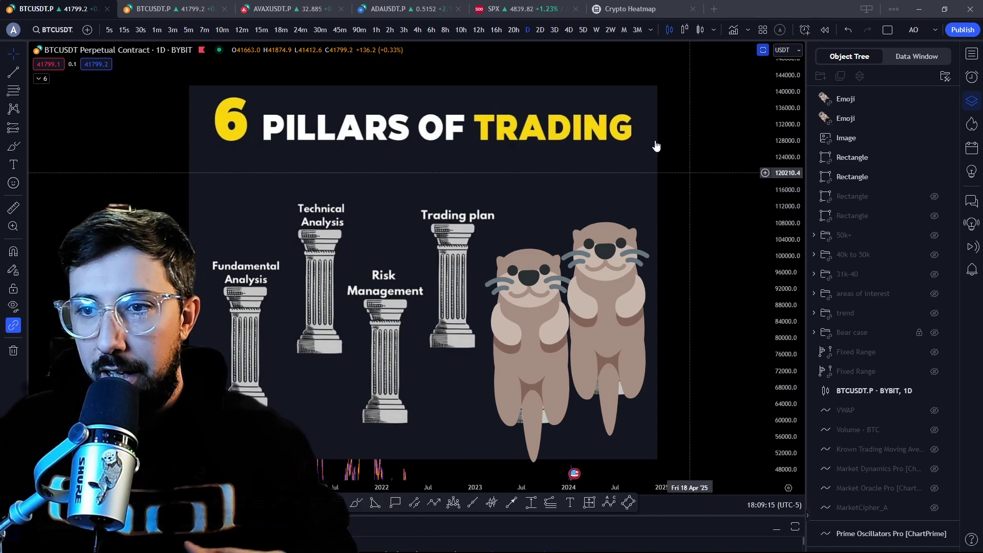
Step: Start a bar replay on the BTCUSDT 4-hour chart from about the start of January 2024 and switch to the 15-minute timeframe
click(174, 9)
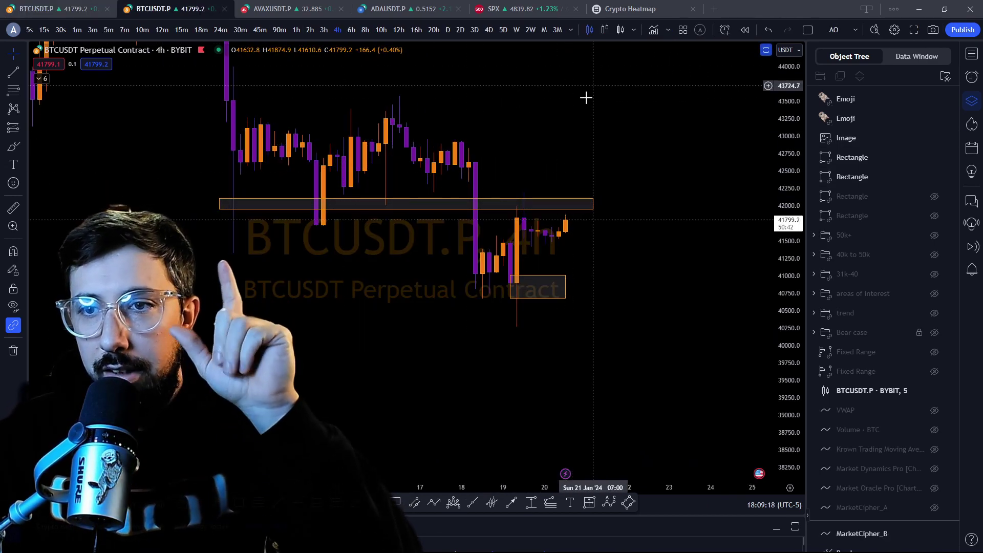
click(745, 30)
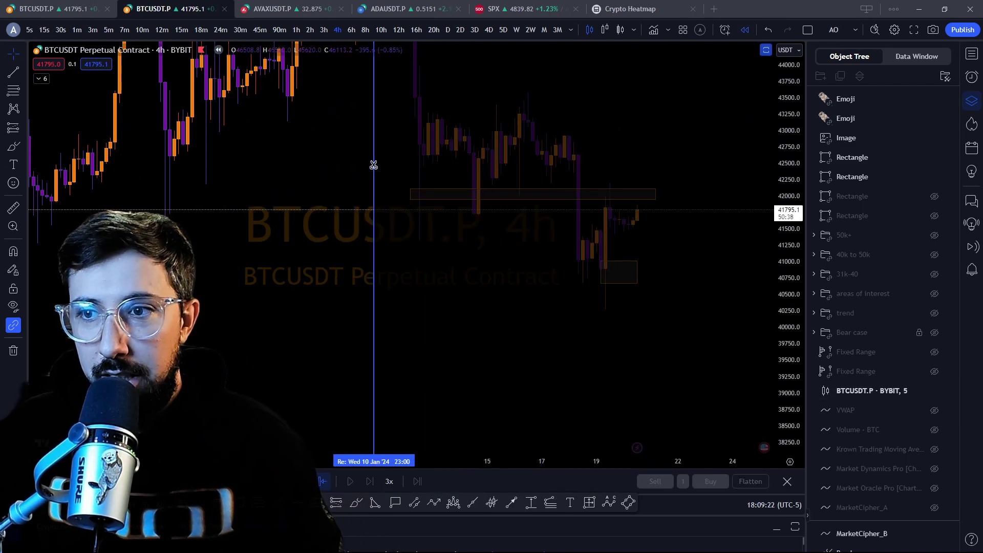
click(147, 169)
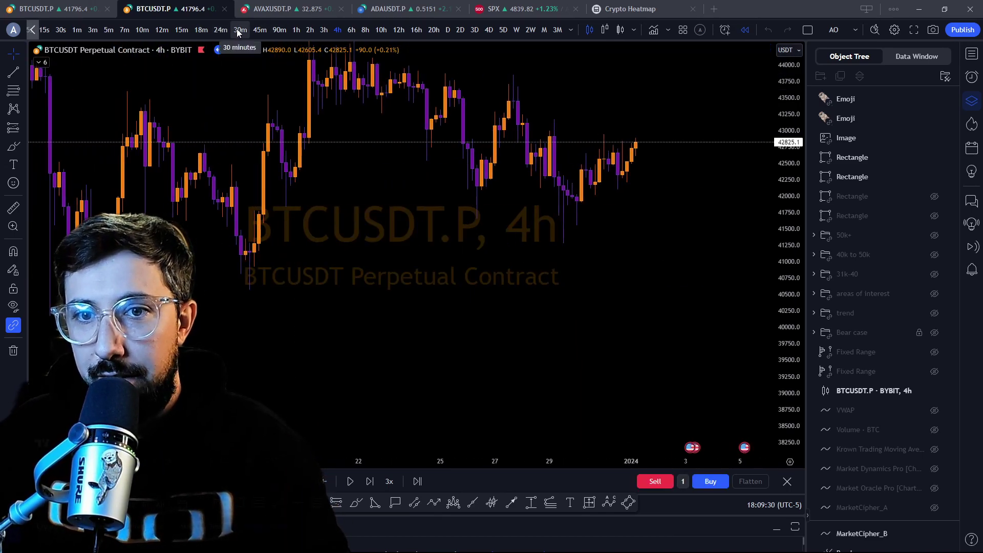
click(182, 29)
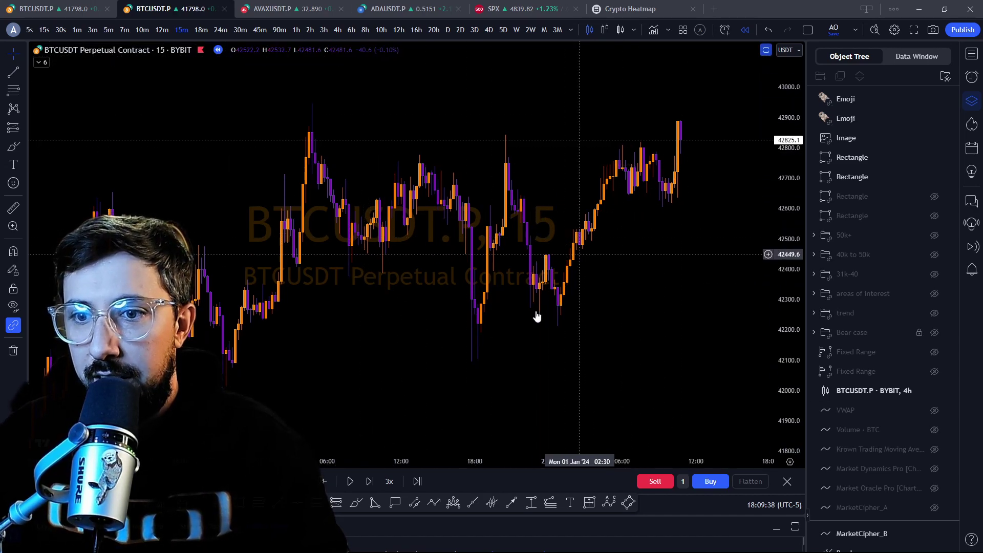
Step: Draw a long rectangle across the recent highs, from just below 43,000 down to about 42,780
scroll(563, 317, down, 3)
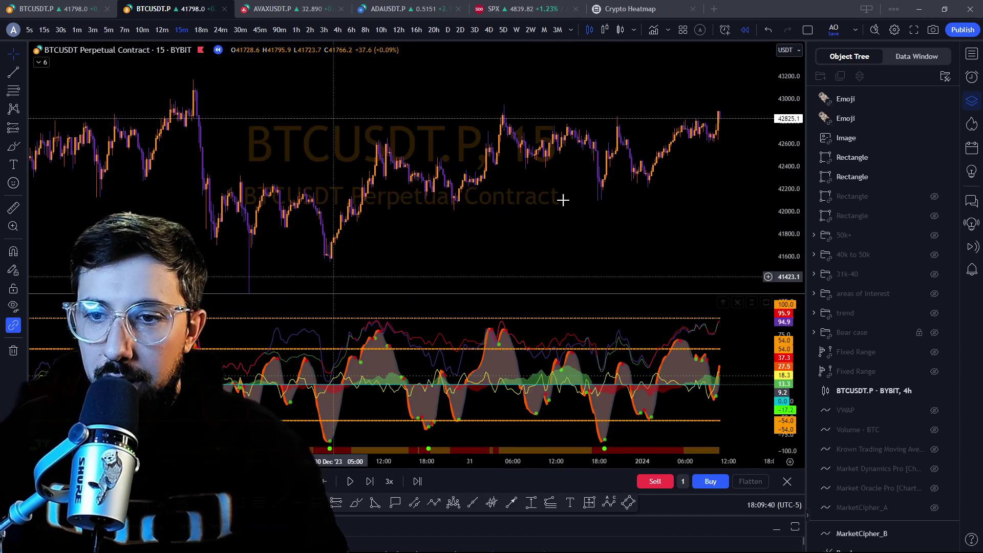
scroll(641, 195, up, 2)
scroll(512, 205, down, 3)
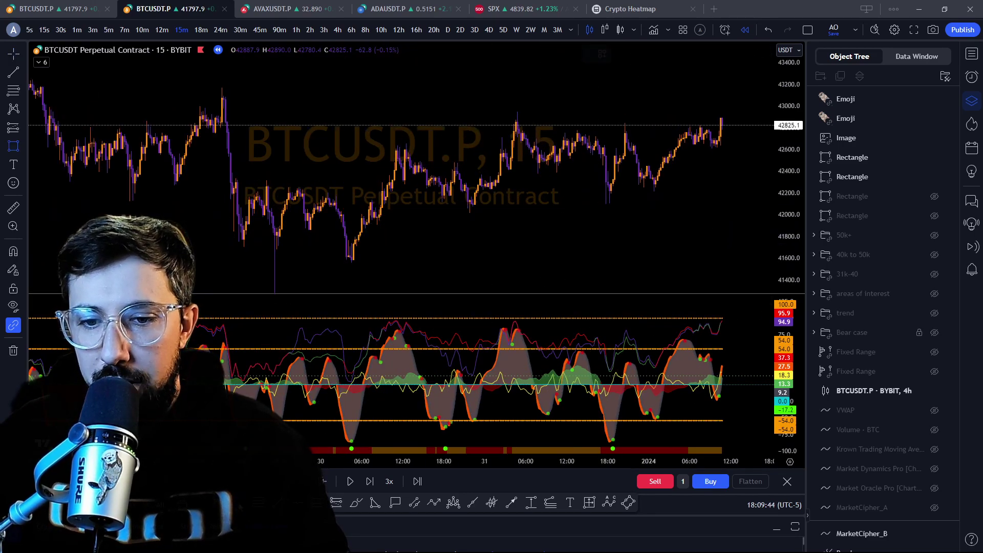
click(69, 107)
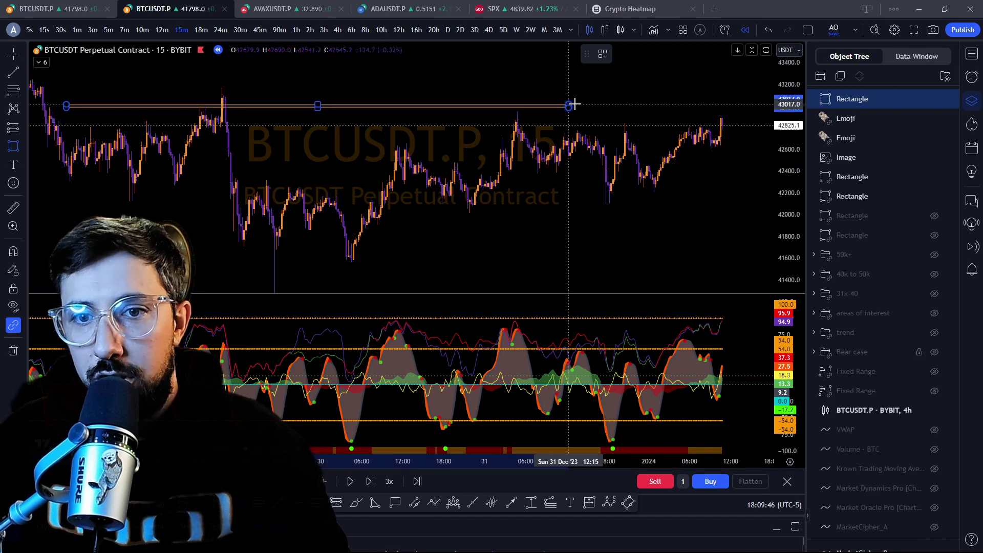
click(758, 131)
Step: Draw a second long rectangle beneath the first, from 42,217 down to 42,028 and ending on 1 January 2024
scroll(681, 266, left, 3)
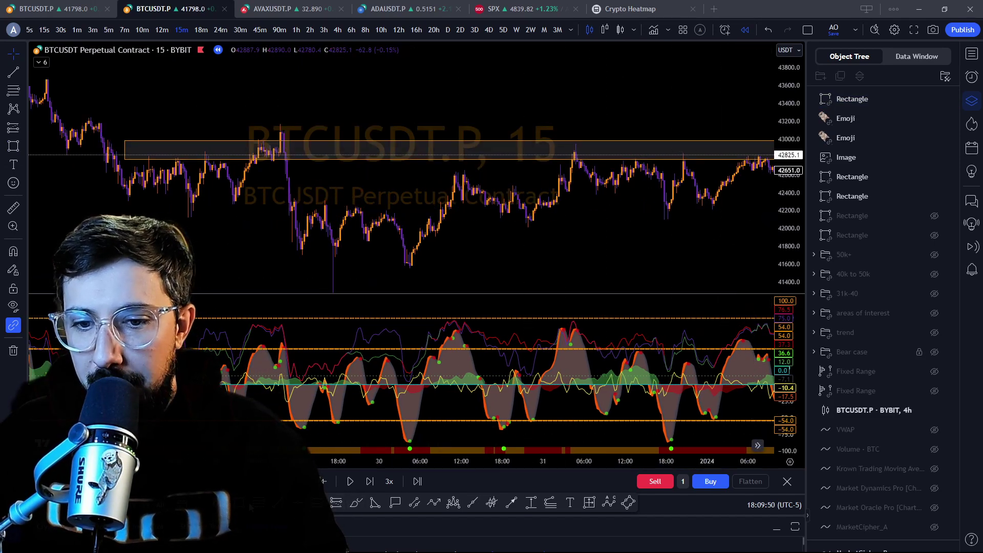
click(148, 209)
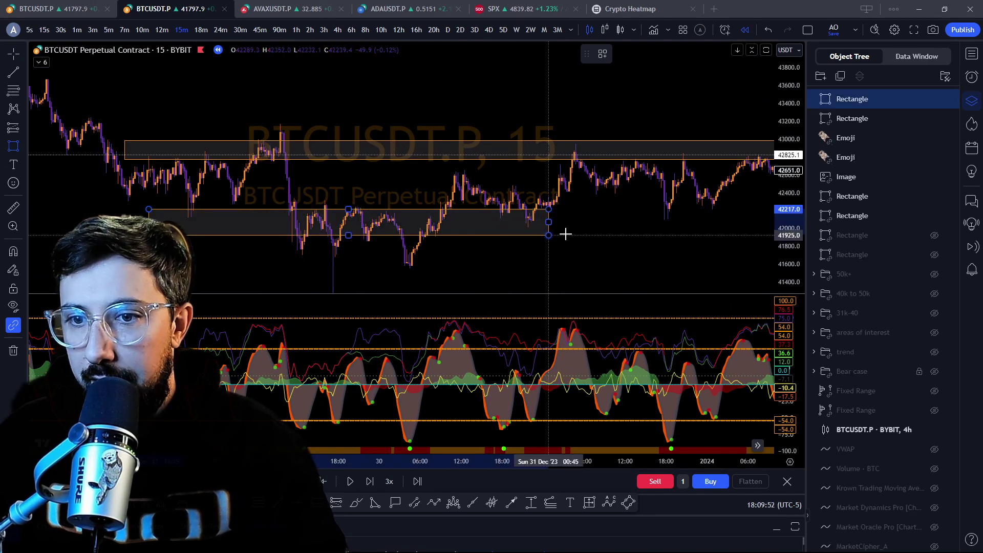
click(724, 226)
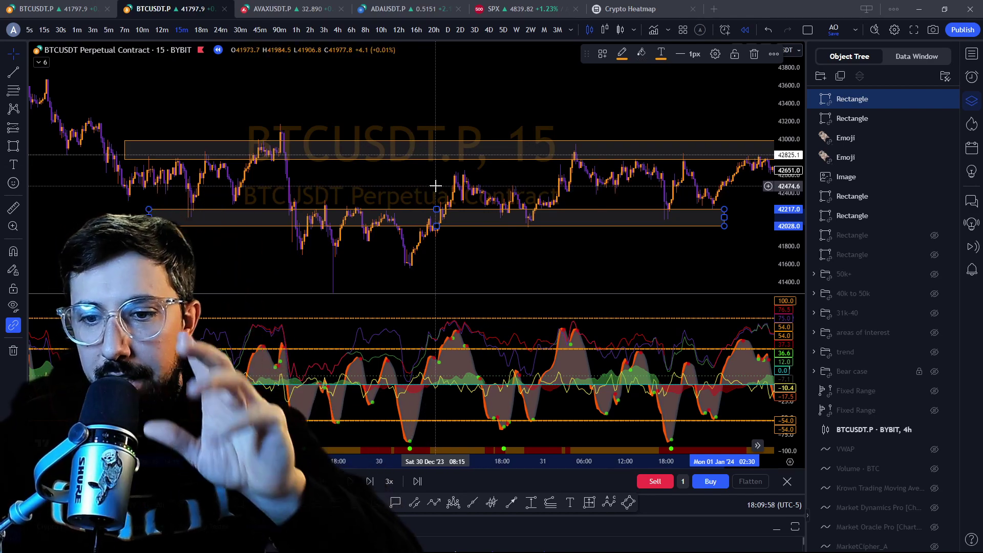
Step: Extend the start of the lower rectangle back to about where the upper rectangle begins on 28 December
scroll(436, 182, down, 3)
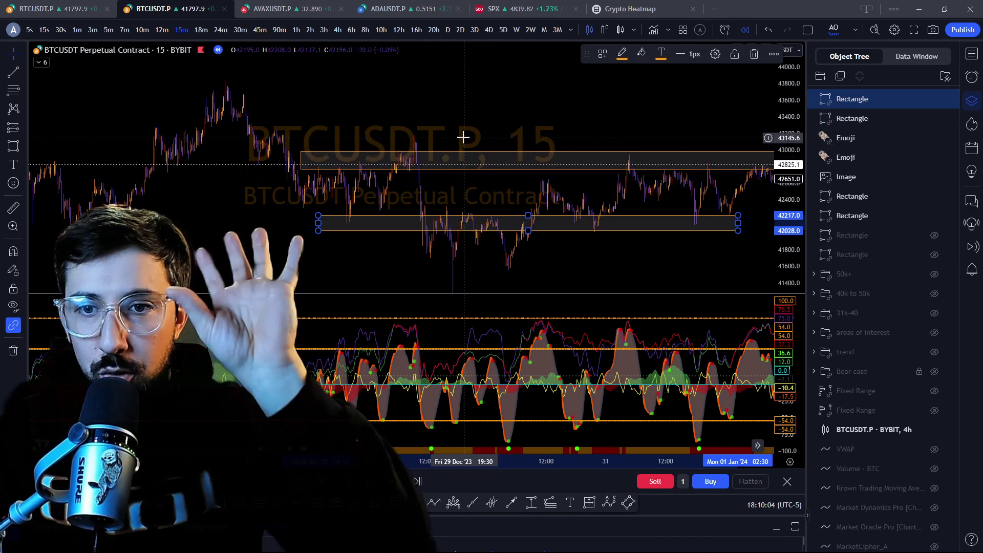
drag(382, 133, 461, 138)
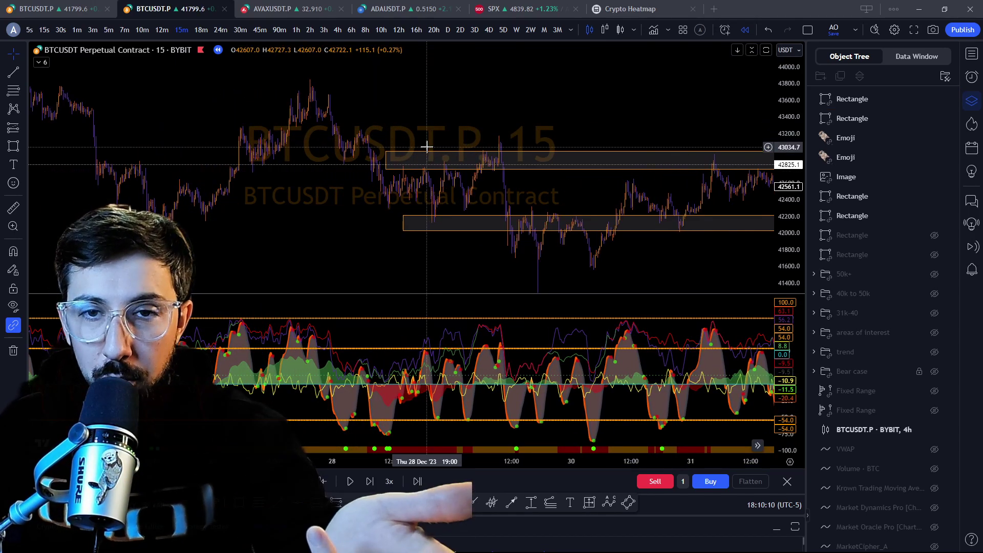
drag(315, 210, 363, 214)
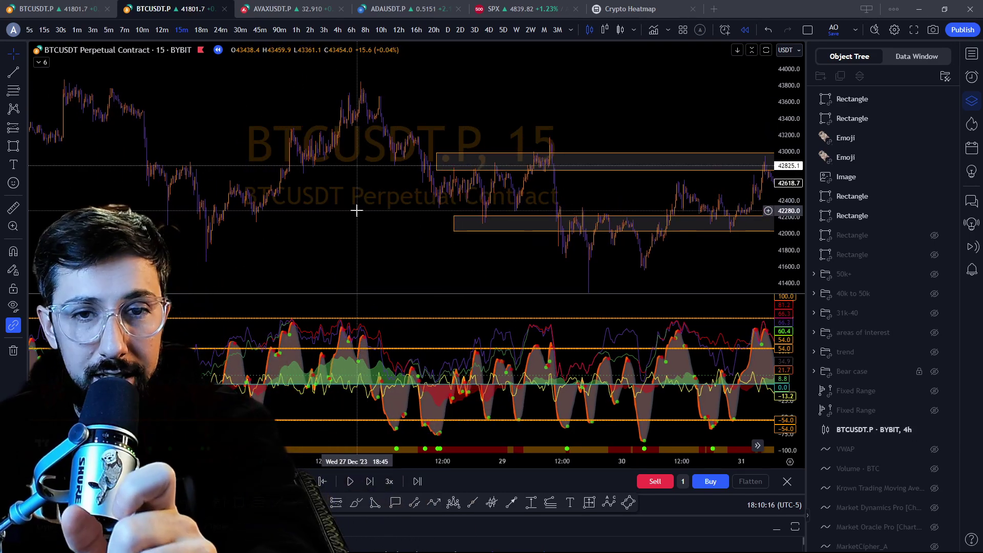
drag(348, 213, 462, 214)
click(566, 221)
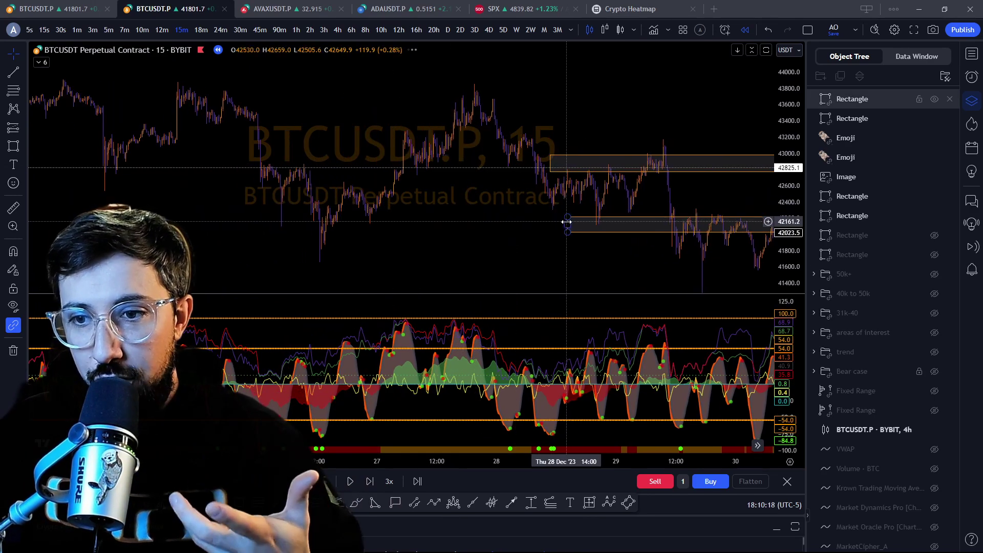
drag(568, 223, 548, 223)
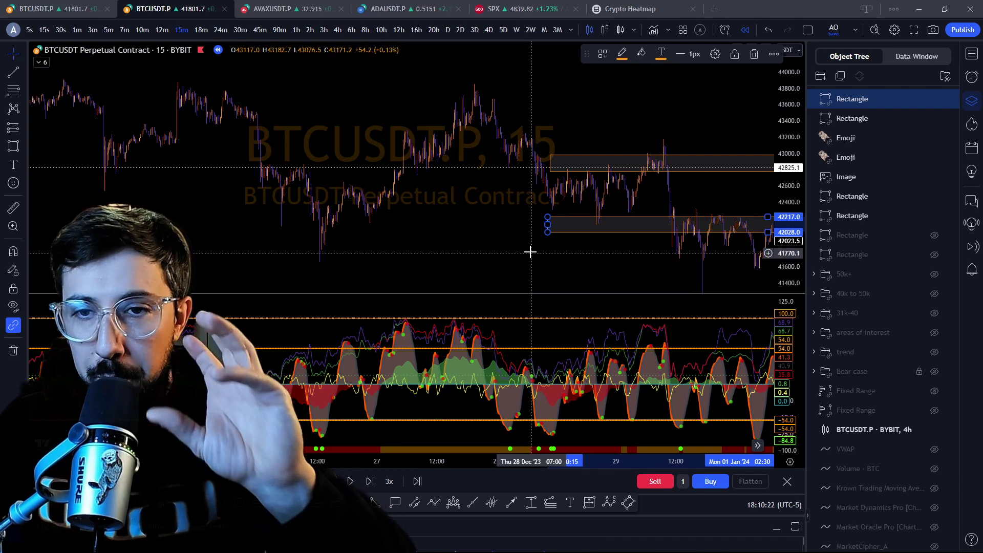
click(560, 250)
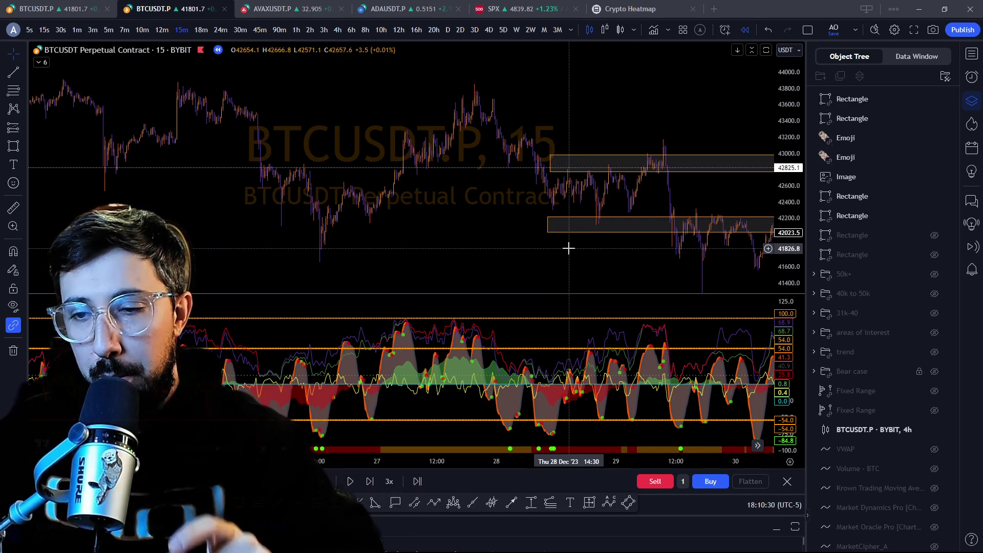
Step: Circle four swing highs and lows around the two rectangles with the Brush, from 28 December through the 29 December drop
drag(567, 247, 454, 245)
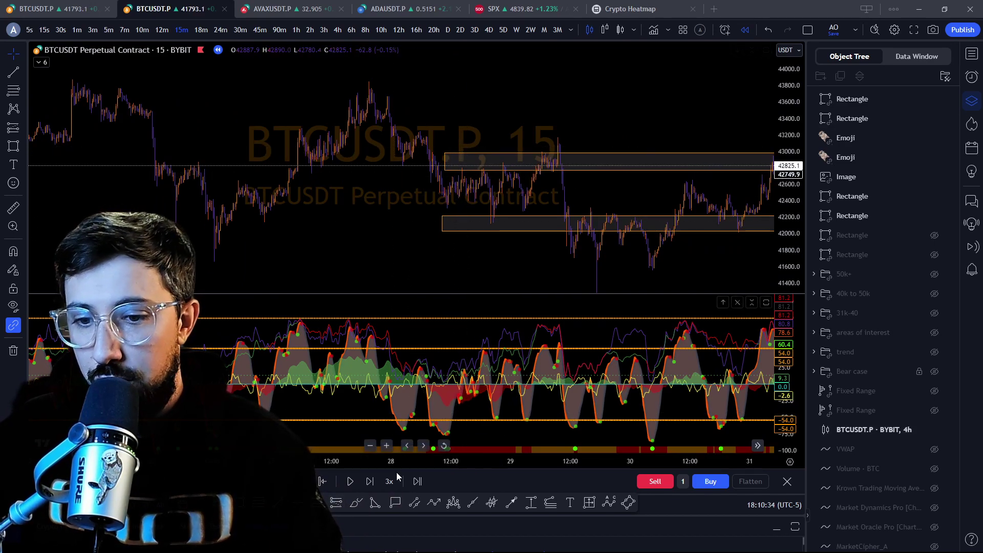
click(357, 503)
drag(474, 172, 469, 169)
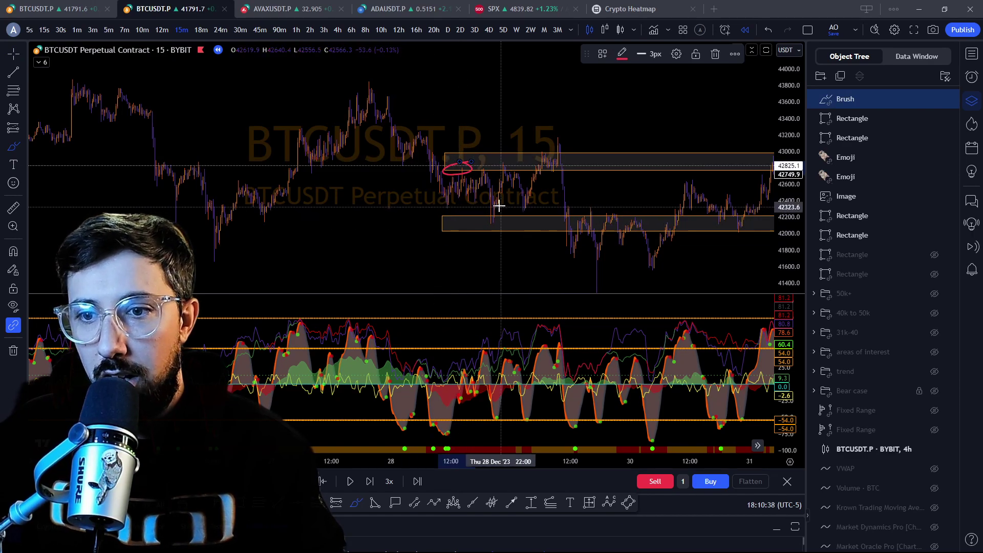
drag(499, 206, 496, 202)
drag(546, 152, 544, 154)
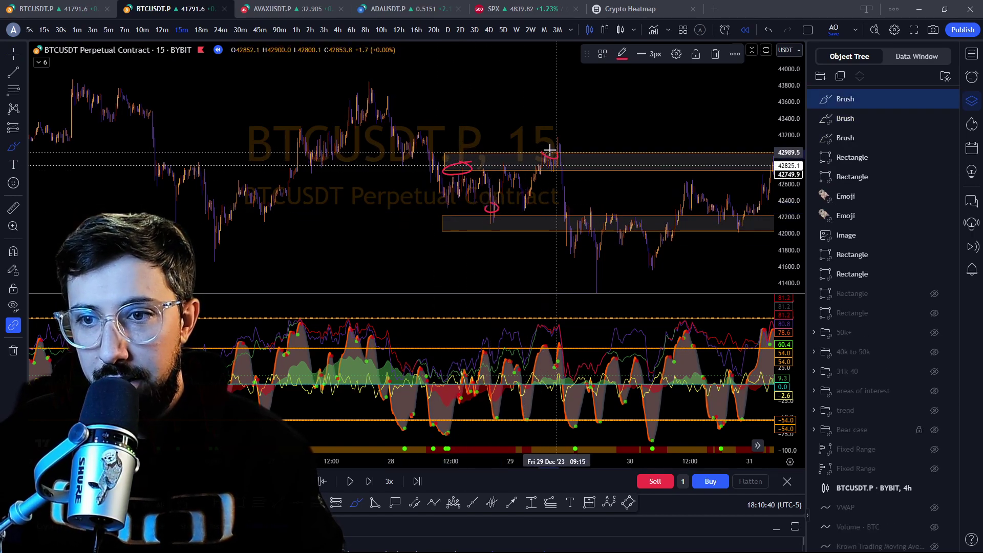
drag(571, 247, 565, 256)
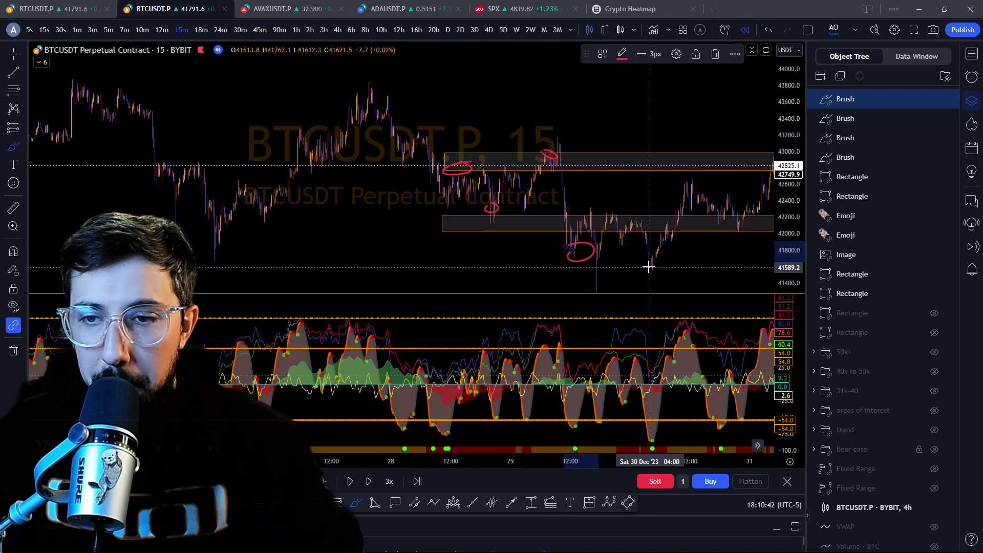
Step: Undo the brush circles drawn around the two rectangles
key(ctrl+z)
key(ctrl+z)
key(ctrl+z)
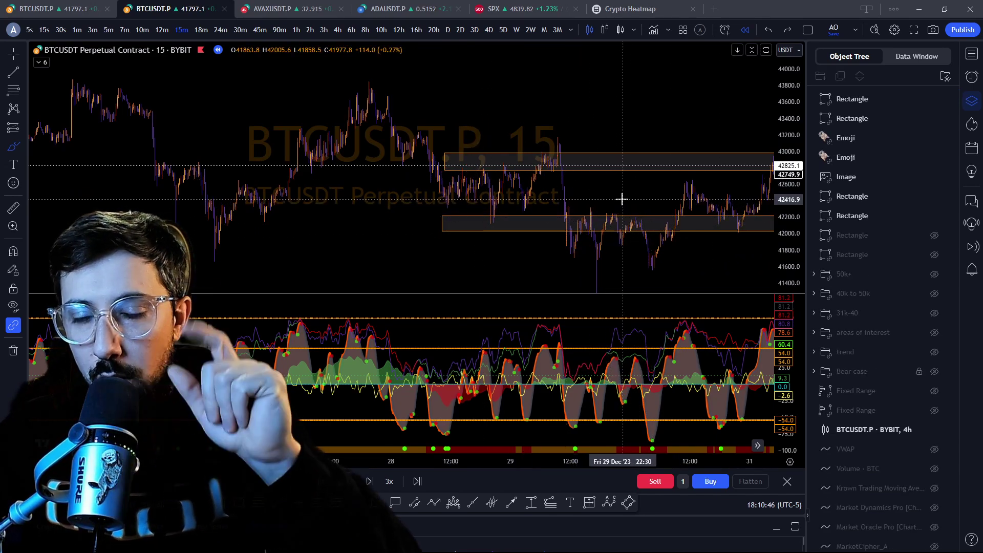
Step: Examine the price range between the two rectangles, switching to the 7-minute timeframe for the latest candles in the upper one
drag(622, 199, 570, 176)
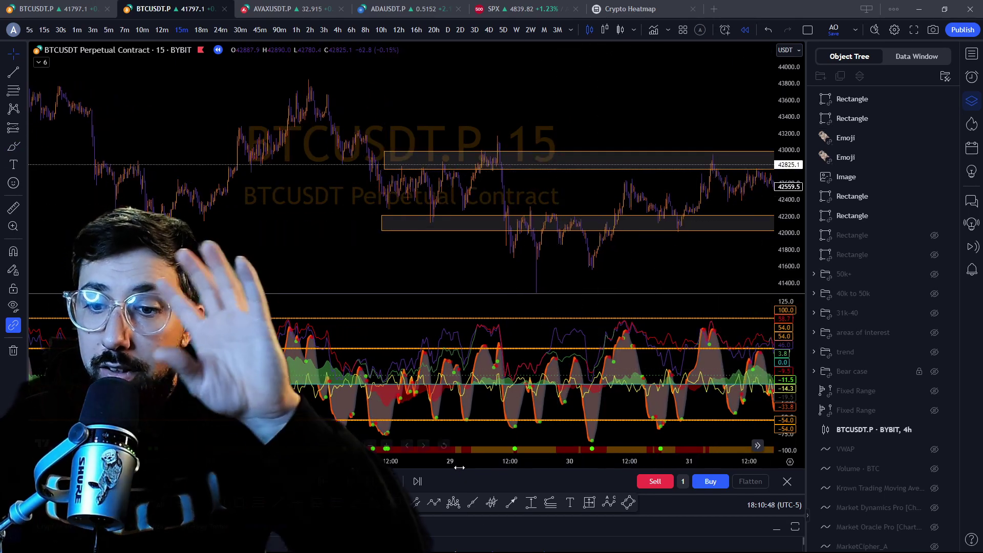
scroll(460, 468, up, 3)
scroll(724, 201, up, 3)
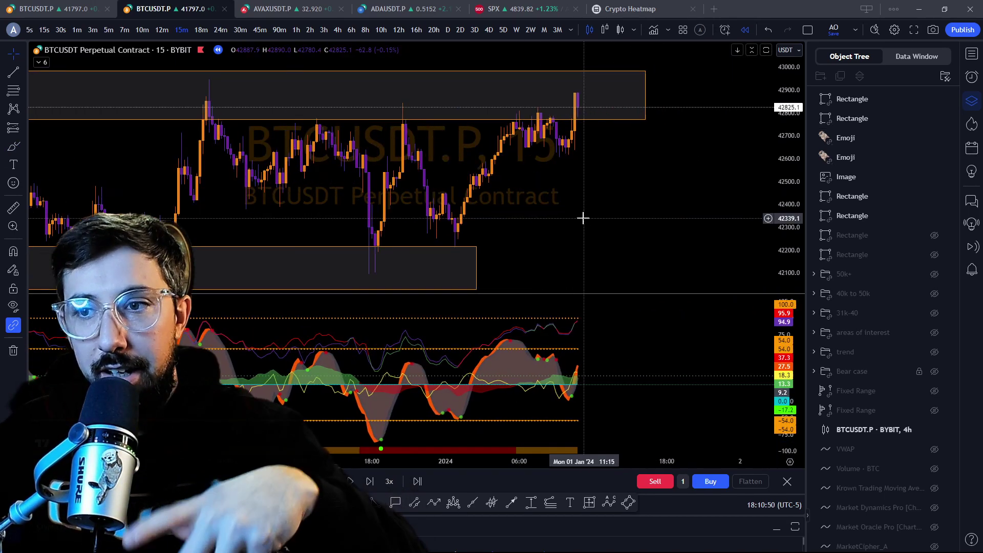
scroll(559, 189, down, 2)
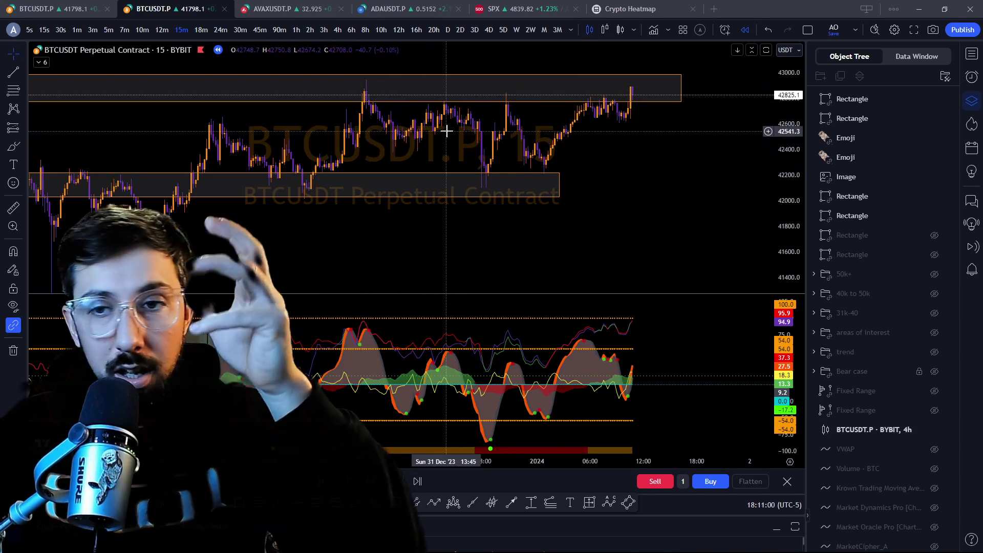
scroll(707, 205, down, 3)
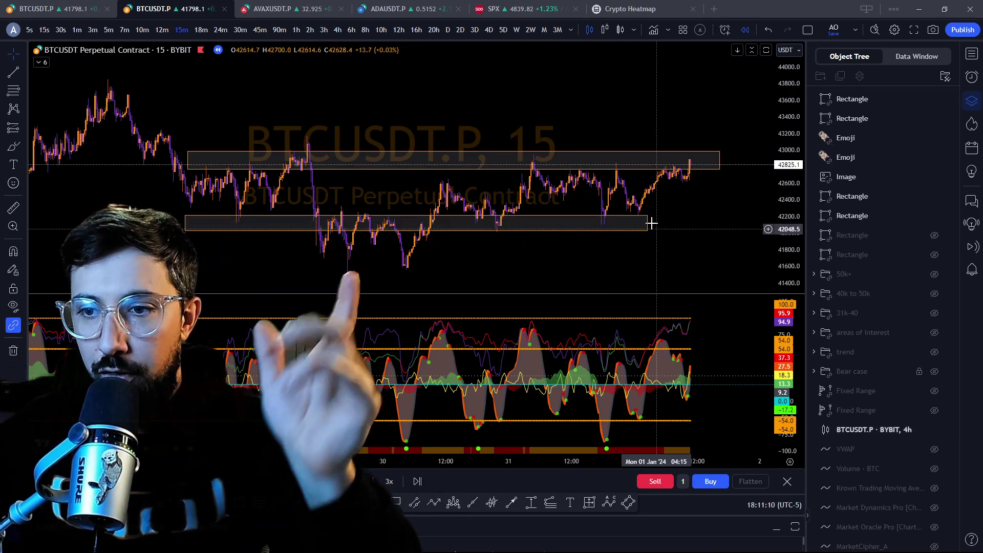
scroll(724, 212, up, 3)
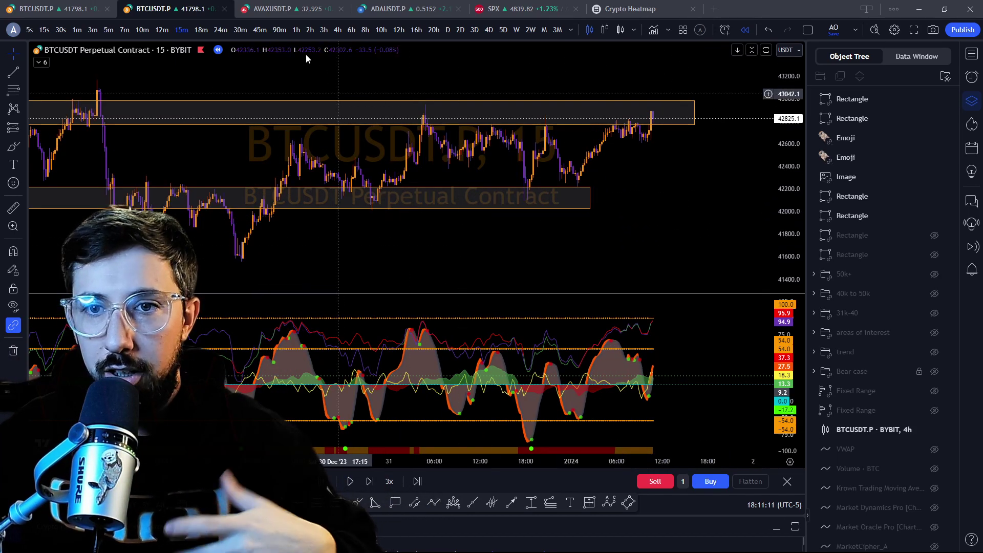
click(125, 30)
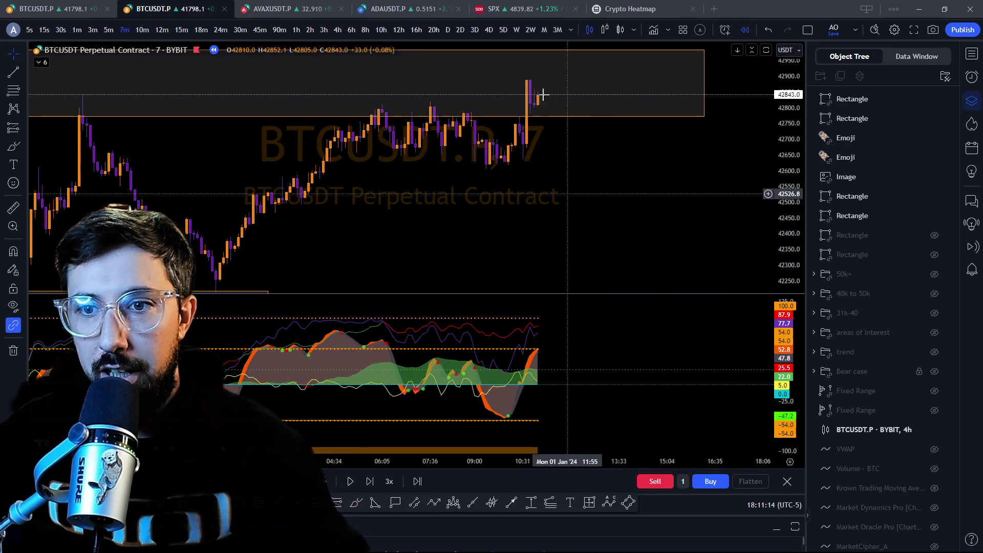
scroll(730, 220, down, 3)
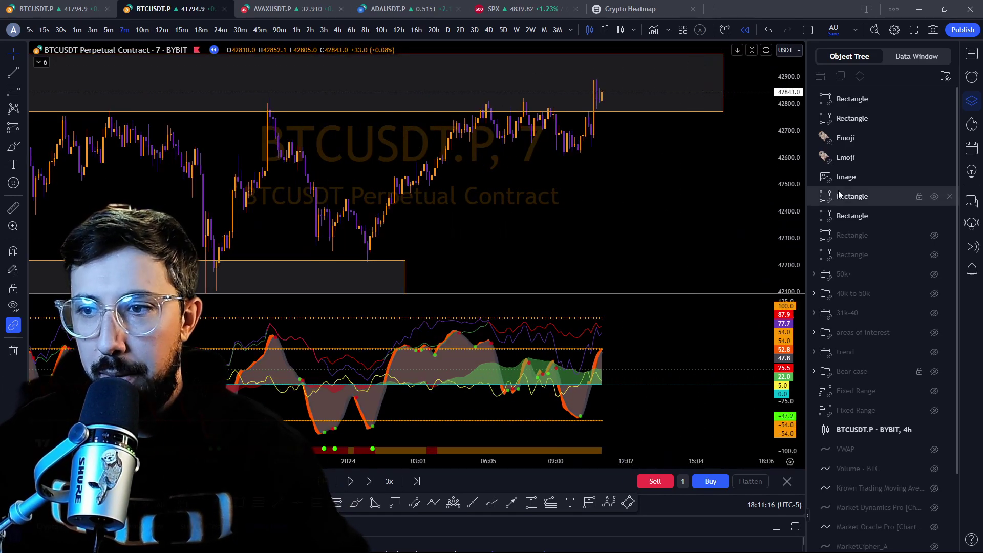
scroll(707, 224, up, 2)
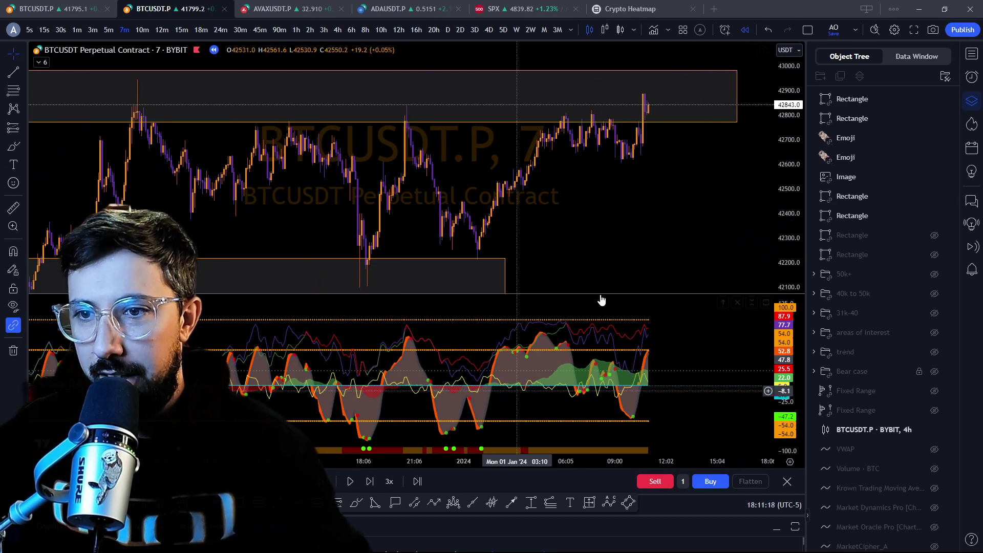
scroll(516, 195, down, 4)
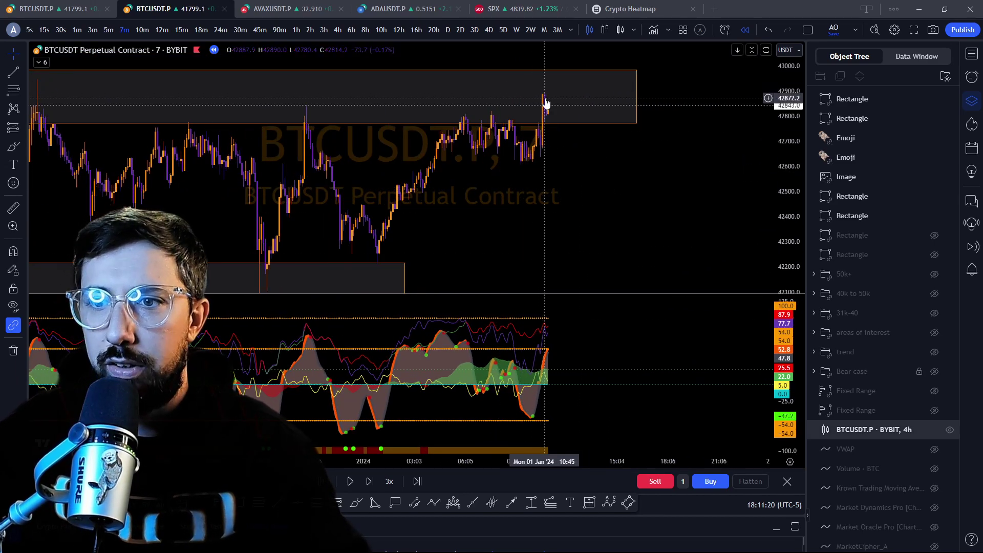
scroll(545, 101, down, 2)
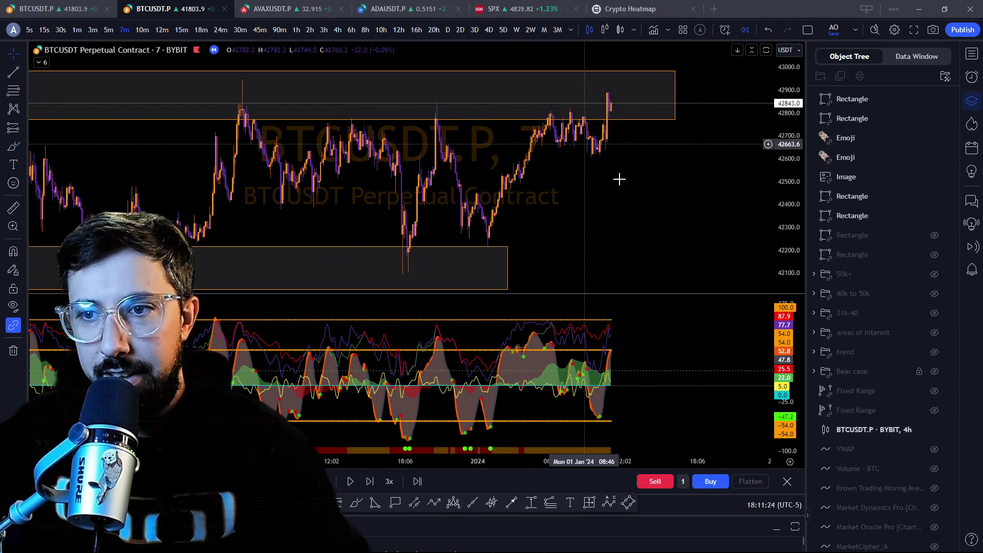
scroll(620, 182, up, 2)
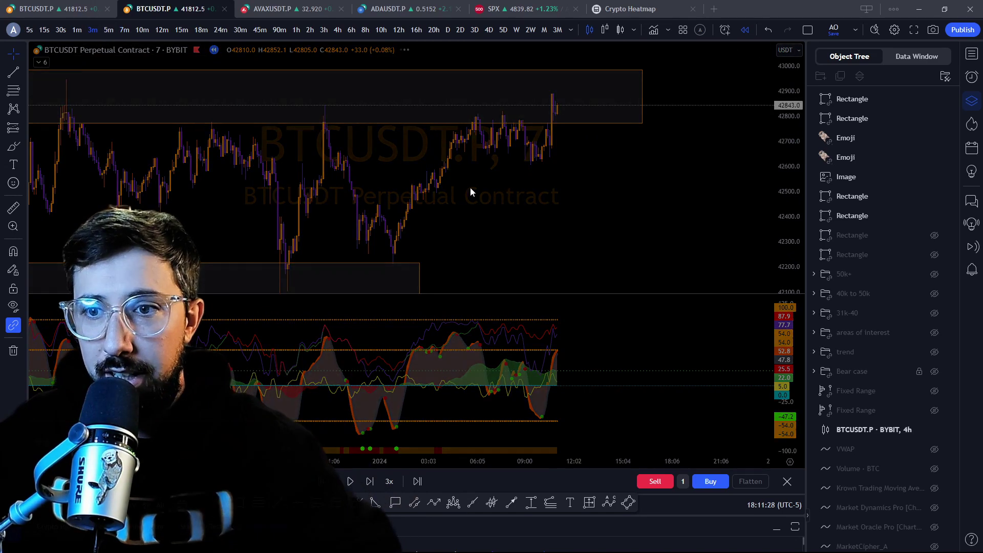
Step: Switch the replay chart to the 3-minute timeframe around the latest candles in the upper rectangle
text(3)
key(Return)
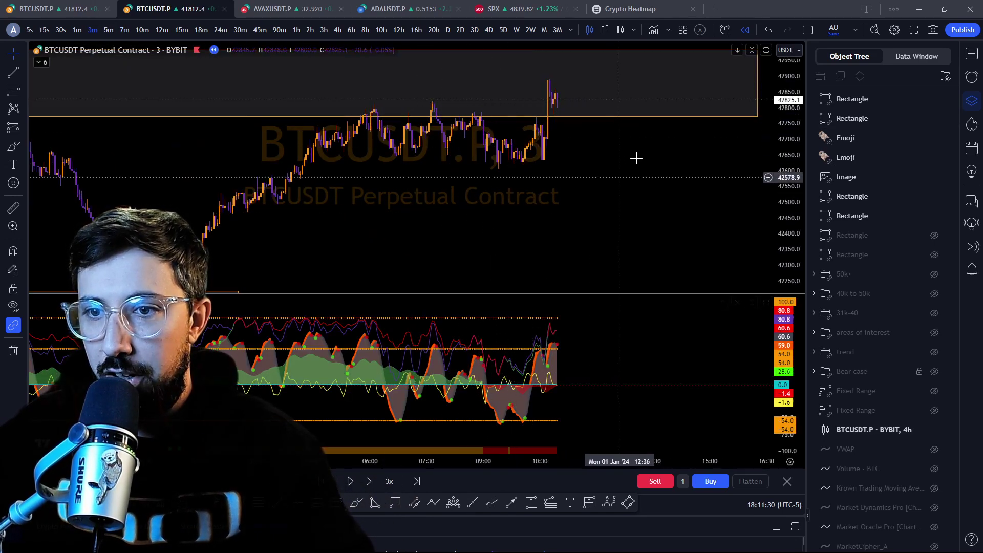
scroll(593, 180, up, 2)
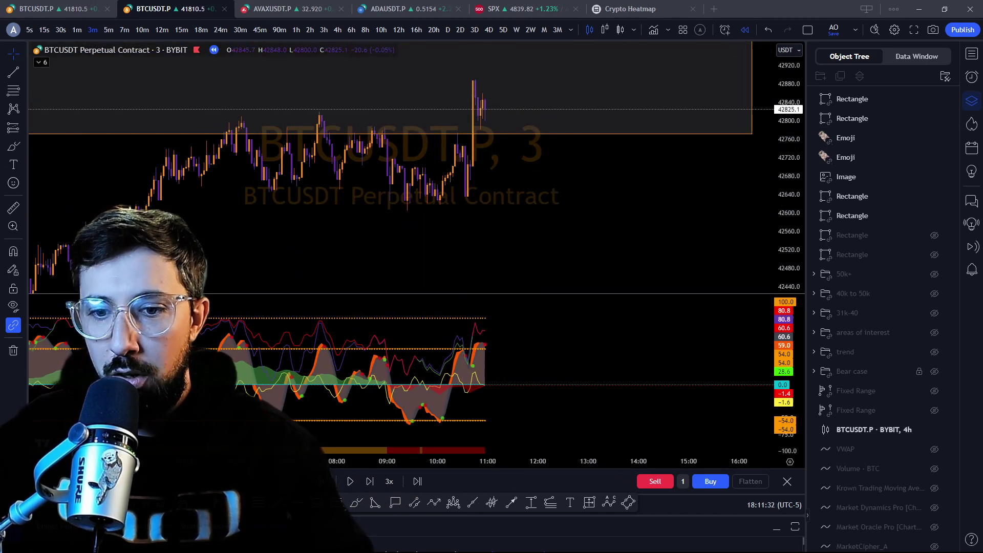
Step: Draw a descending trend line from about 42,832 to about 42,654 across the recent highs, and delete it
click(313, 107)
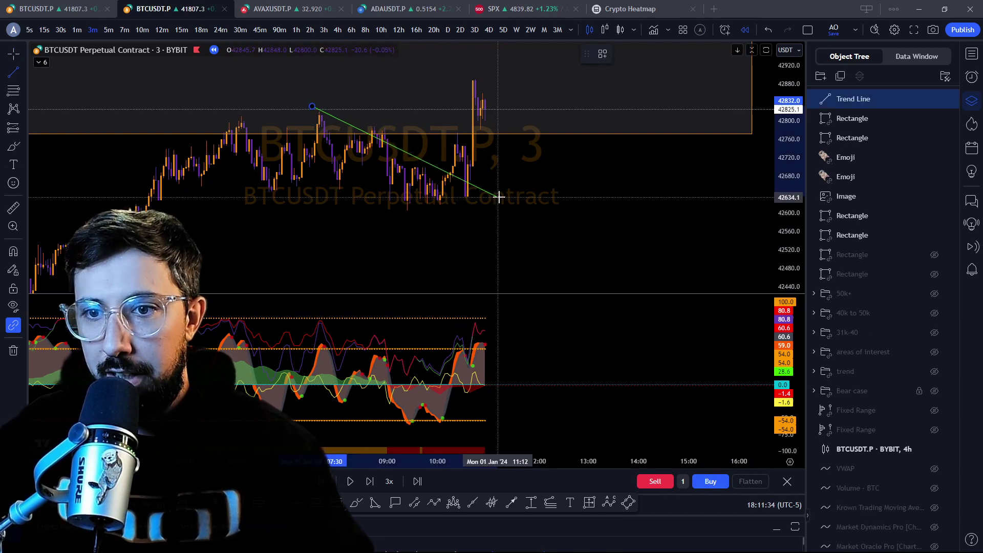
click(518, 189)
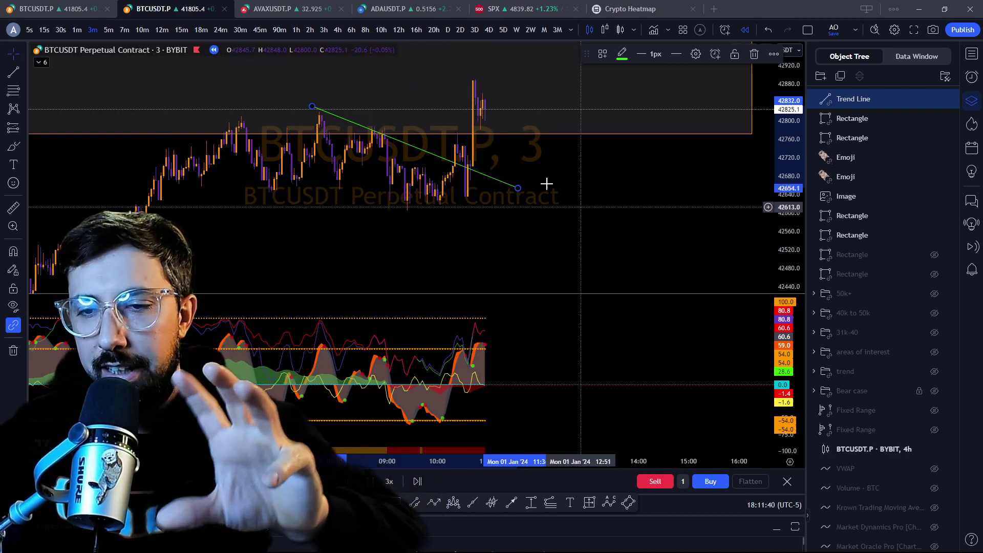
key(Delete)
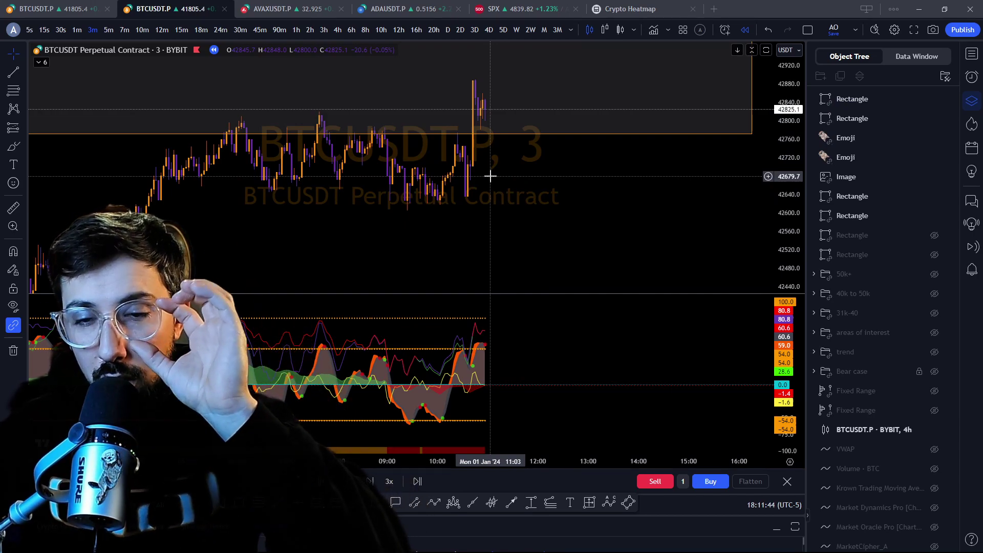
Step: Exit Bar Replay mode on the BTCUSDT 3-minute chart
scroll(492, 174, down, 10)
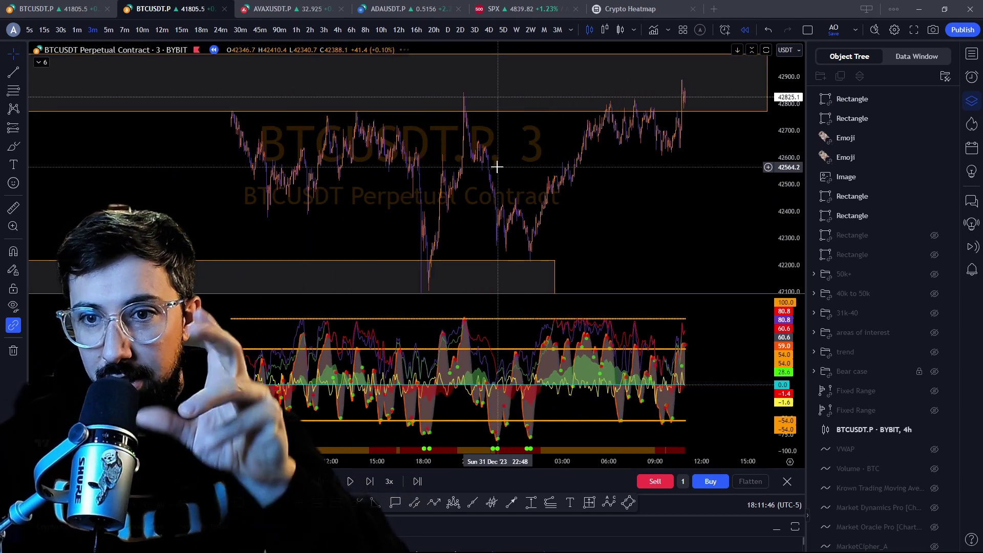
scroll(496, 167, down, 5)
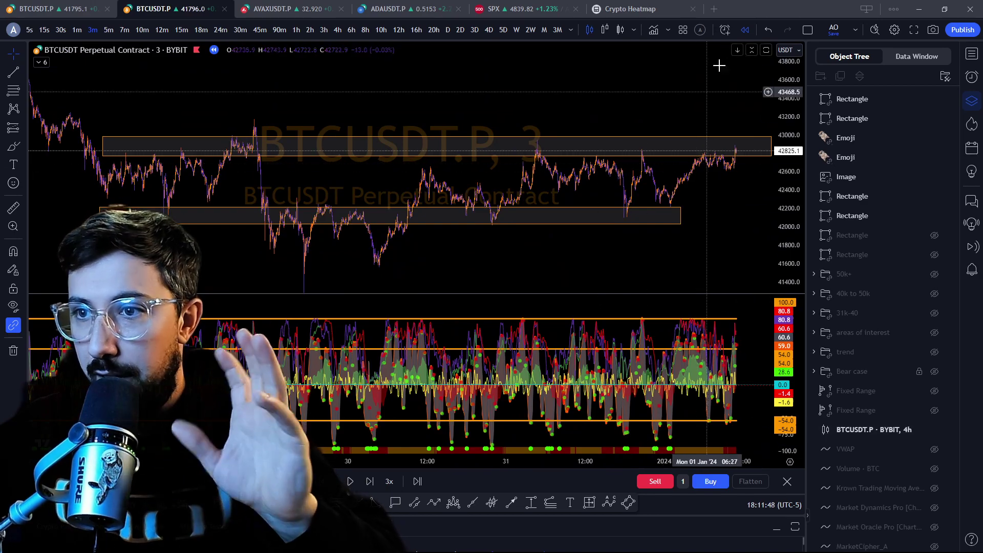
click(746, 29)
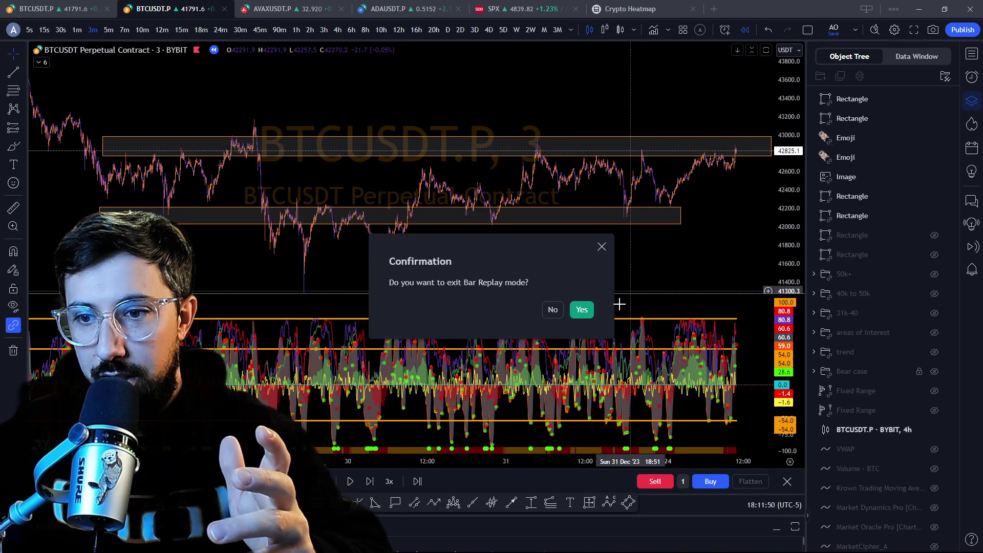
click(581, 309)
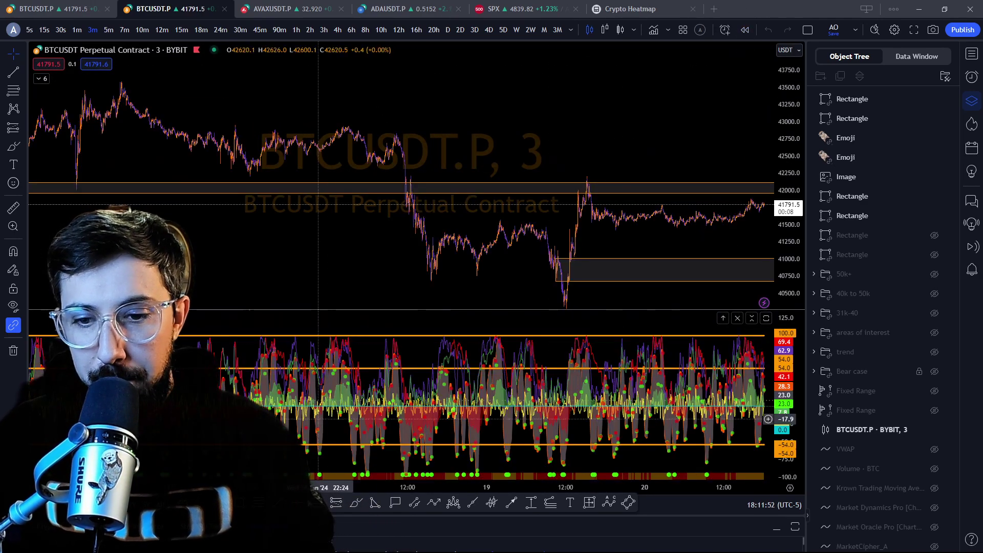
Step: Return to the six pillars image and delete the otter emoji covering the Entry/exit strategy pillar
click(97, 9)
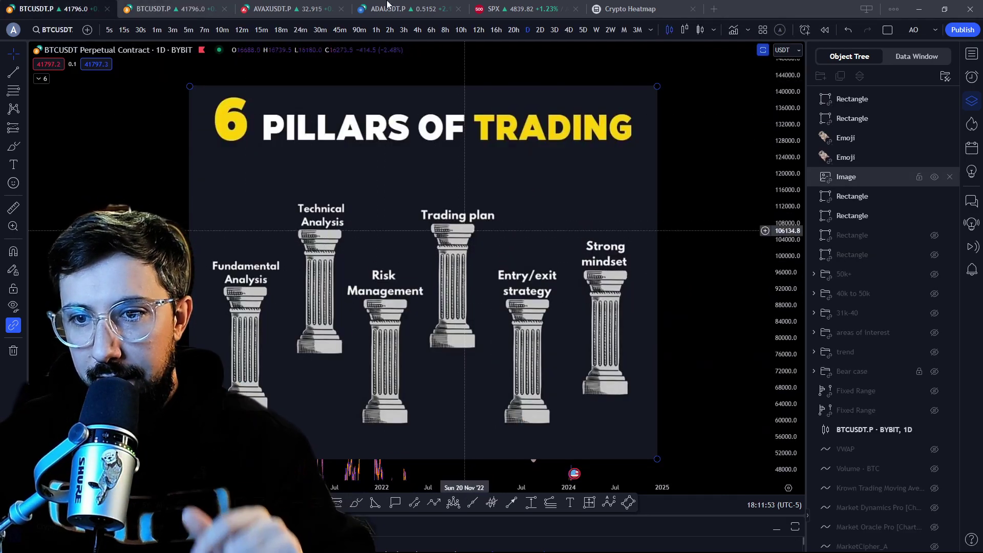
click(516, 410)
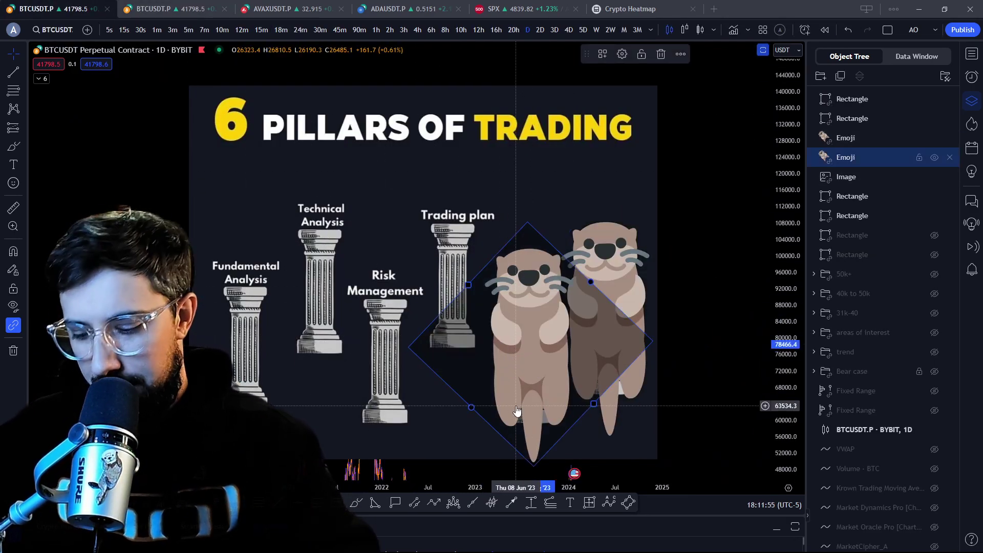
key(Delete)
click(517, 409)
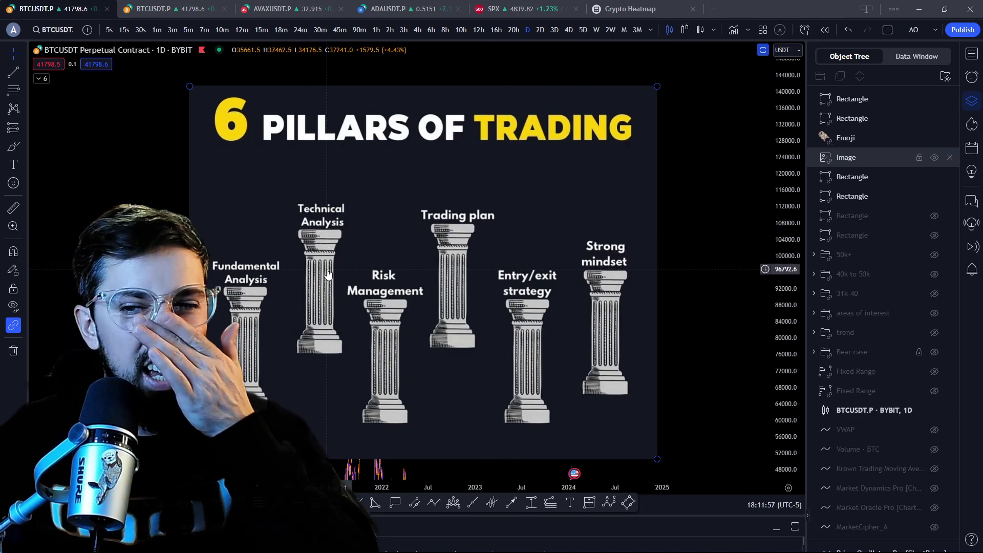
click(280, 63)
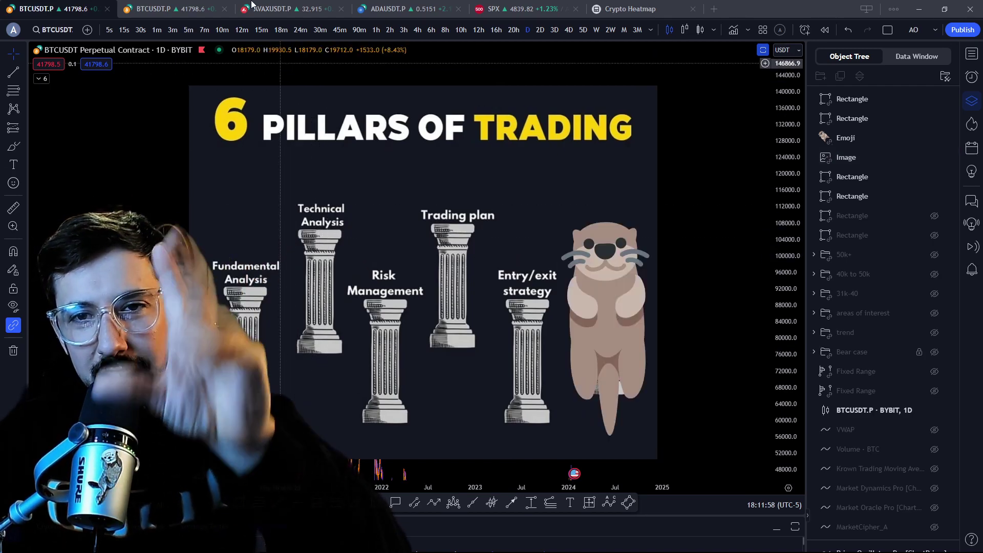
Step: Place a long position on the BTCUSDT 3-minute chart with its entry at about 41,109 on 19 January at 12:15
click(179, 7)
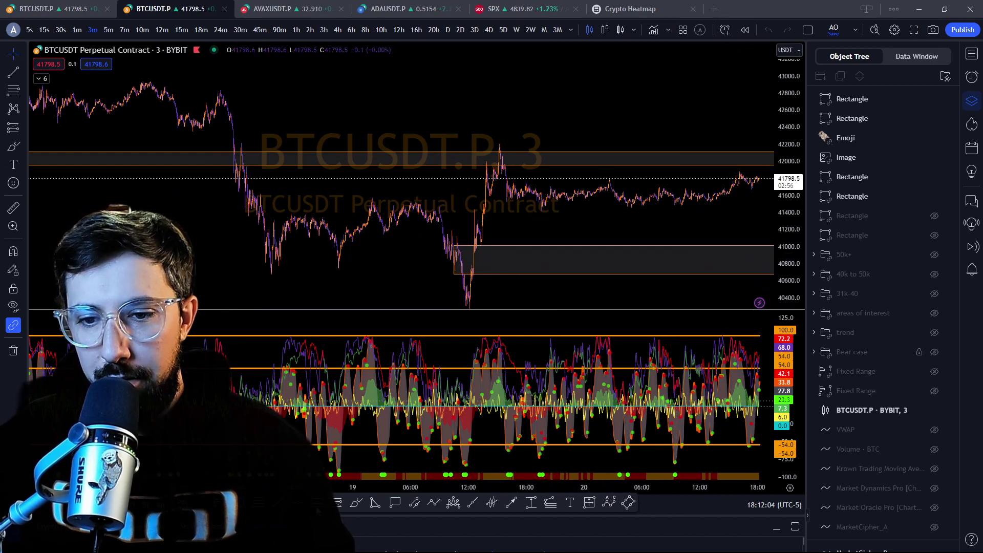
click(470, 236)
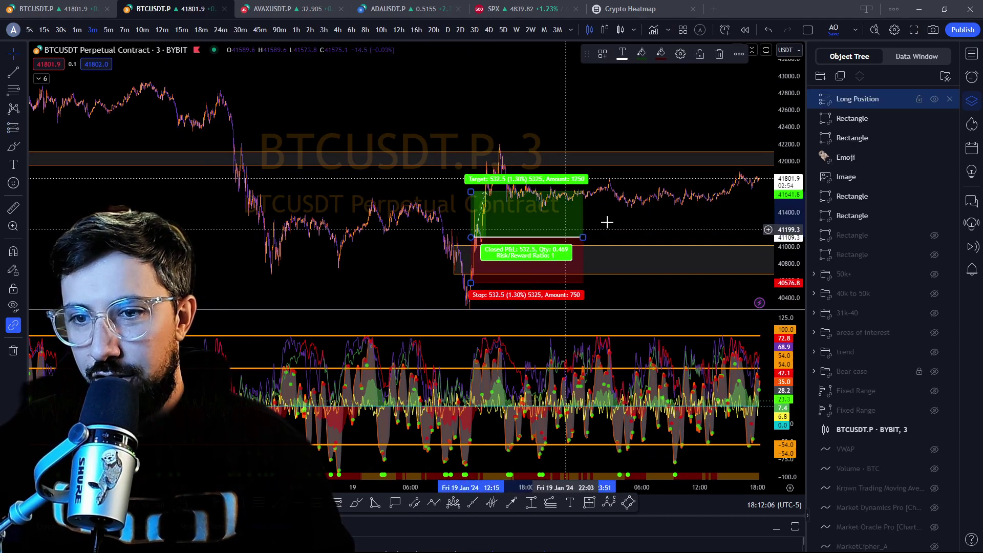
drag(774, 270, 677, 153)
click(588, 109)
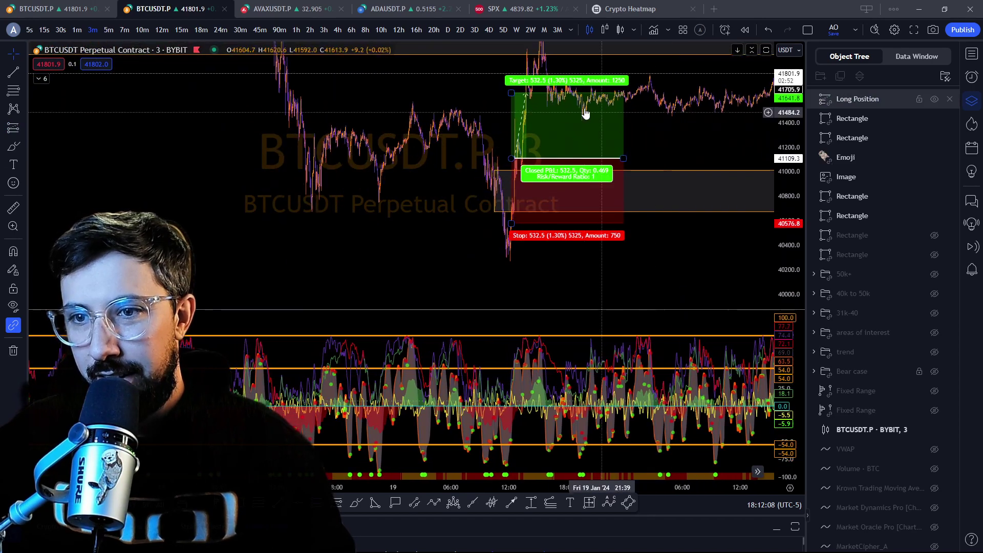
Step: Lower the long position's target to about 41,451 and raise its stop to about 41,021
drag(510, 94, 510, 116)
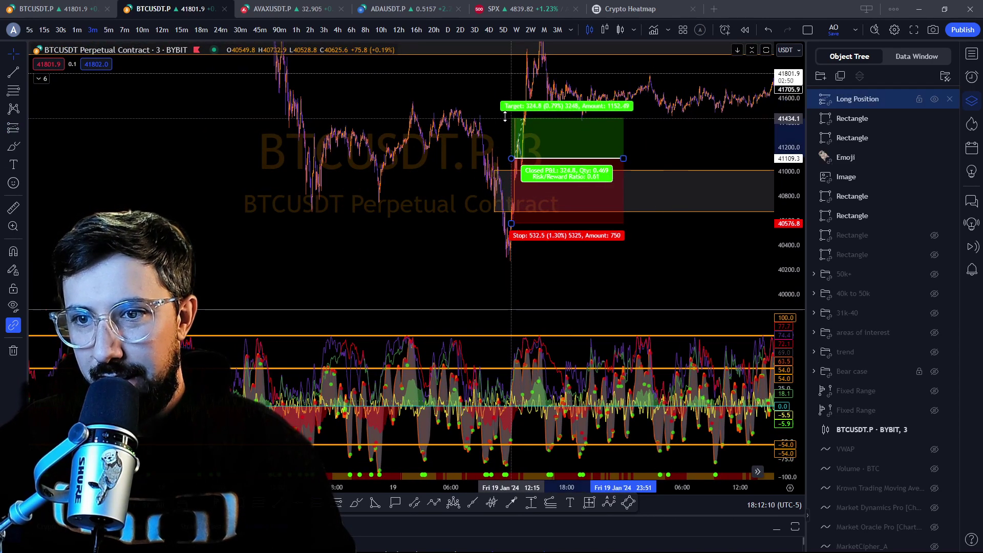
click(496, 241)
drag(506, 221, 511, 169)
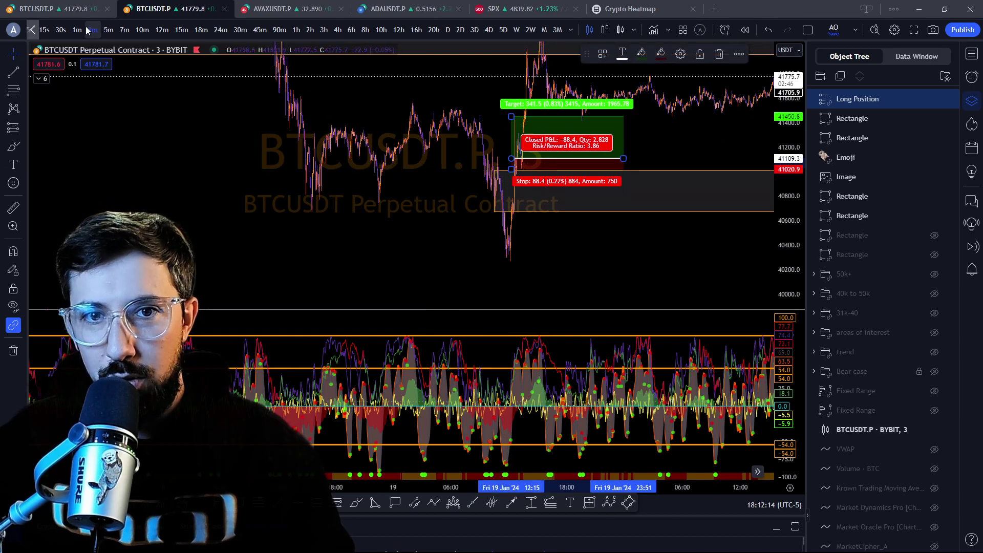
click(431, 469)
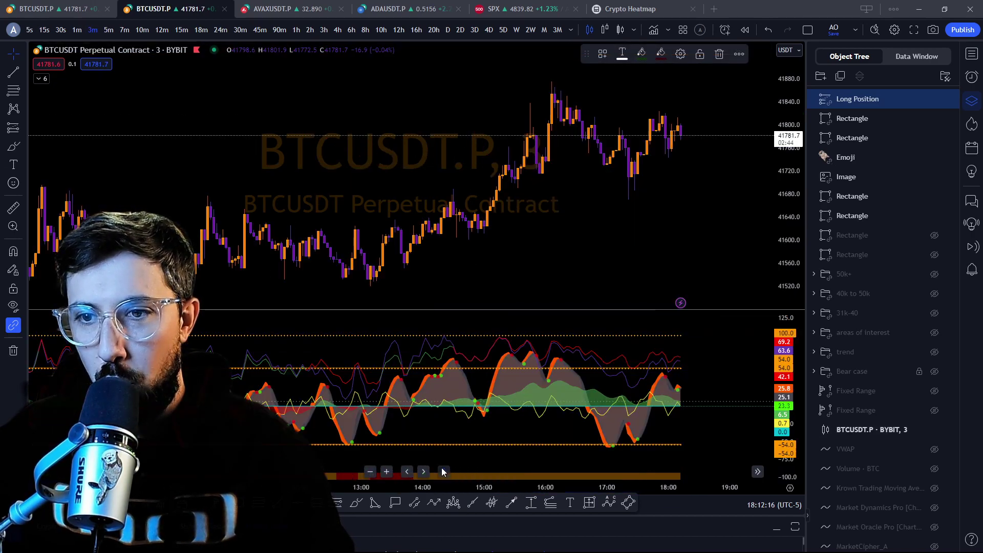
Step: Move the long position down to an entry of about 41,071, target of about 41,413 and stop of about 40,944
drag(205, 147, 312, 193)
drag(553, 204, 768, 149)
drag(323, 156, 409, 158)
click(408, 157)
scroll(409, 157, down, 3)
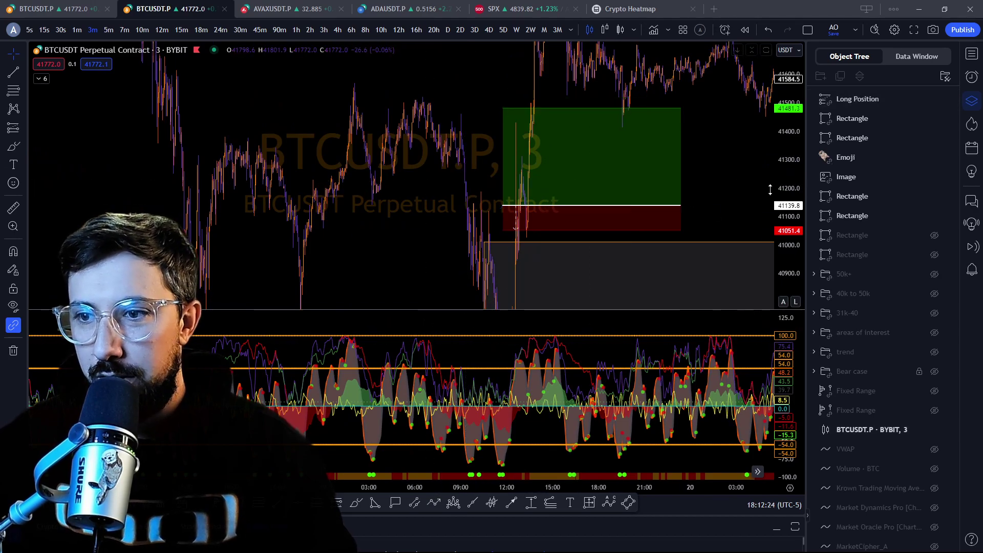
drag(734, 187, 713, 156)
drag(476, 199, 477, 205)
drag(644, 145, 641, 163)
click(657, 198)
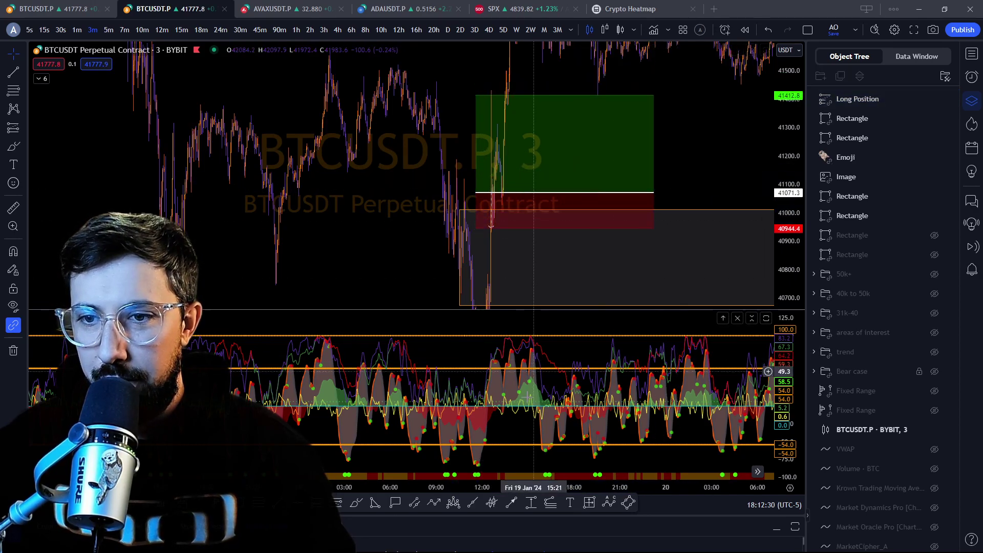
Step: Mark the earlier price highs with a horizontal line at about 41,517 in place of a freehand brush line
scroll(251, 252, up, 2)
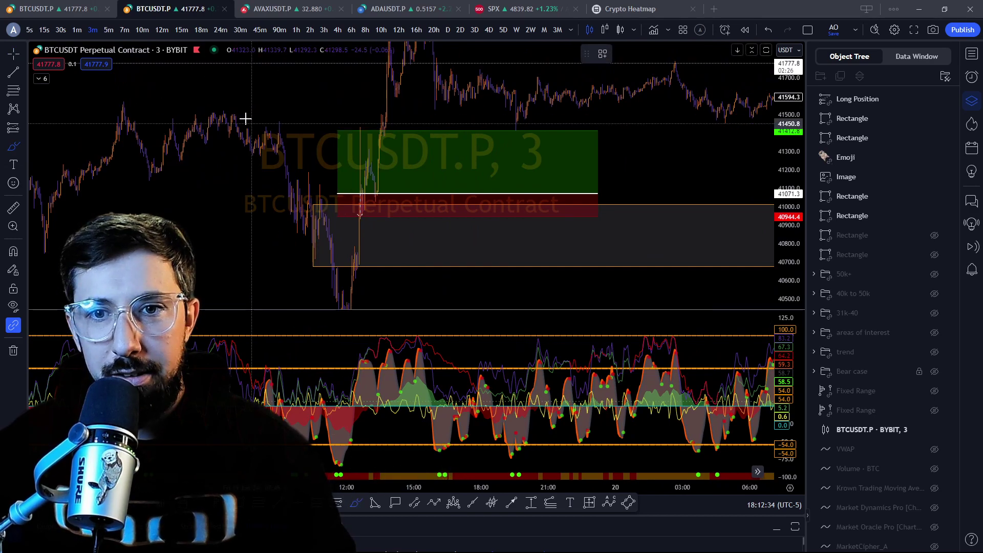
drag(183, 110, 226, 111)
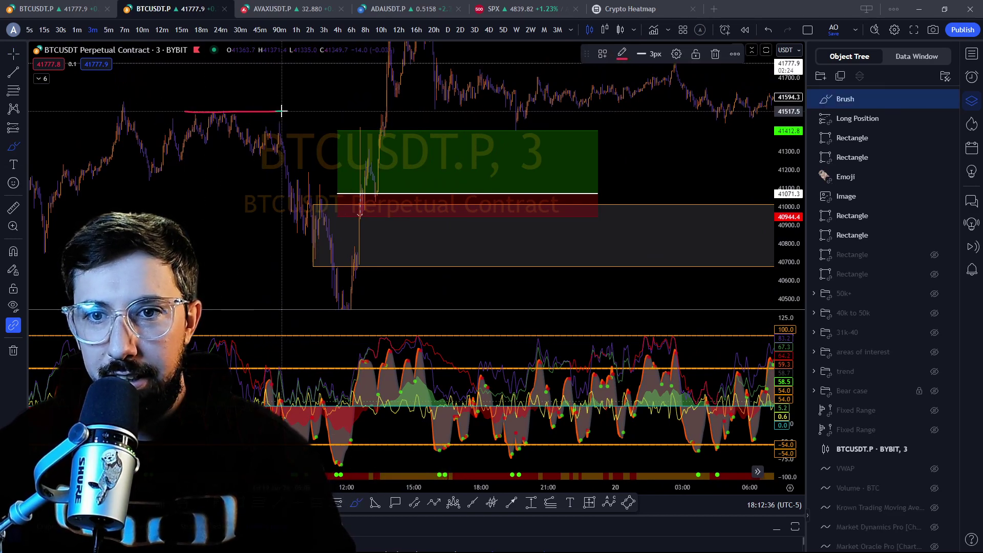
key(ctrl+z)
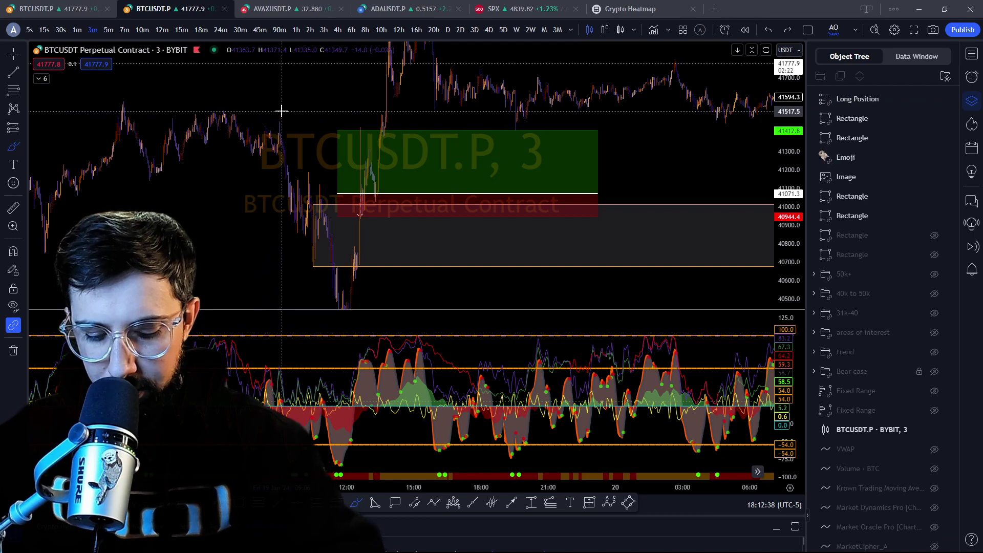
key(alt+h)
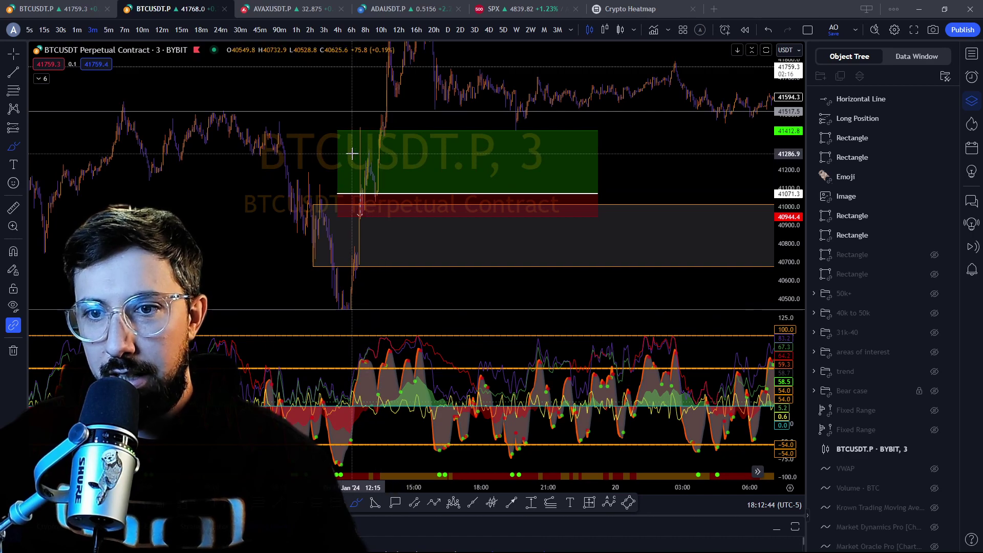
Step: Brush a short red line at about 41,286 and raise the long position's target to about 41,492
drag(355, 153, 398, 154)
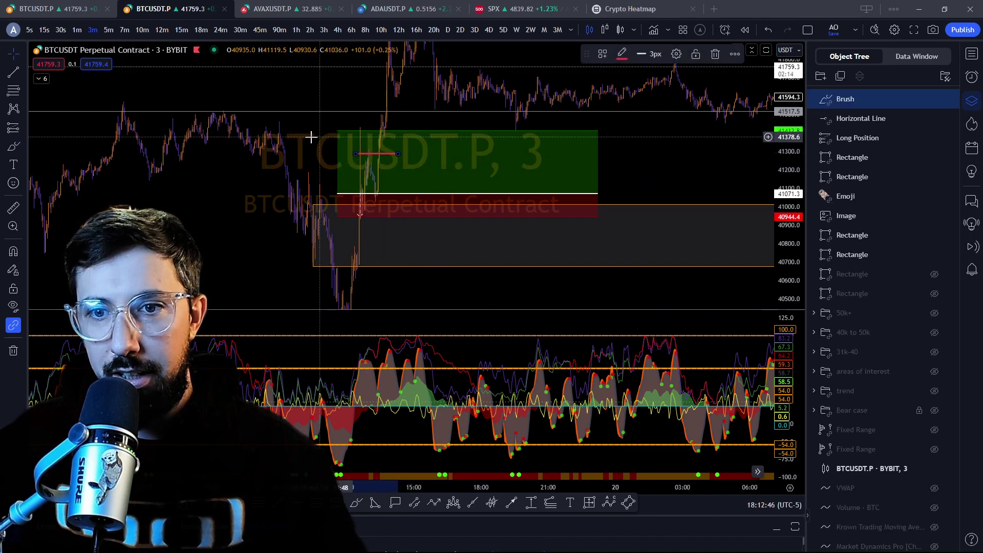
drag(337, 131, 338, 116)
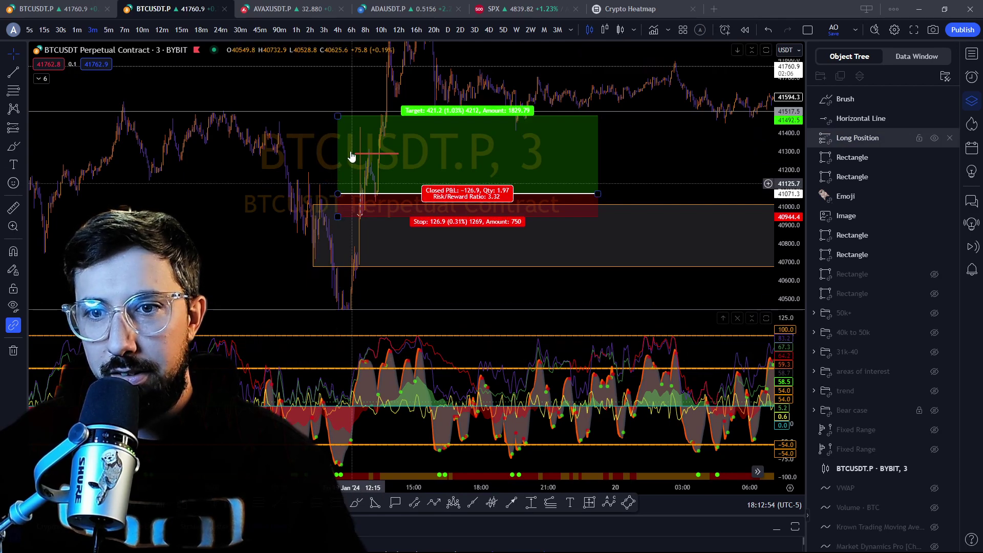
Step: Sketch brush strokes over the price peak near the target and over the earlier highs, undoing each one
scroll(361, 140, up, 2)
drag(186, 88, 302, 89)
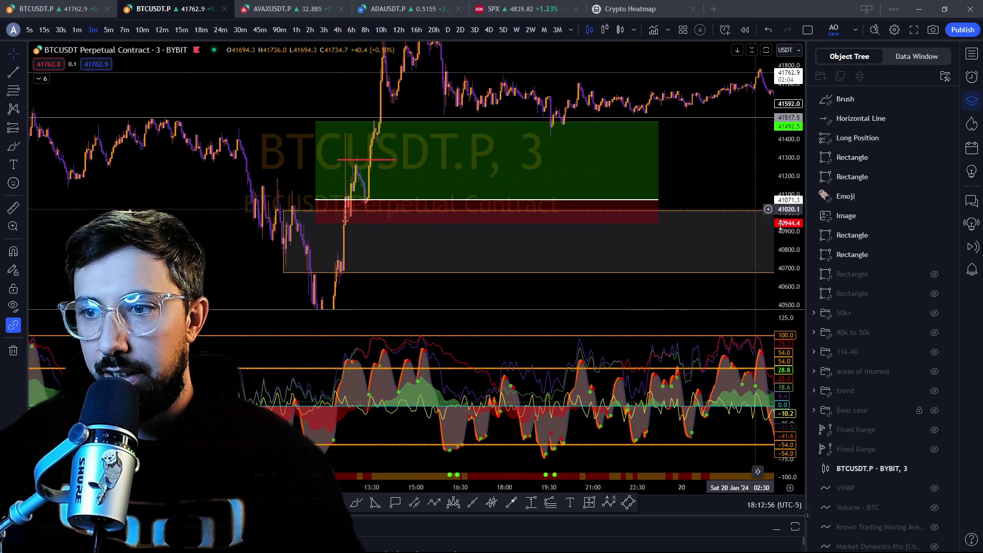
scroll(693, 178, up, 4)
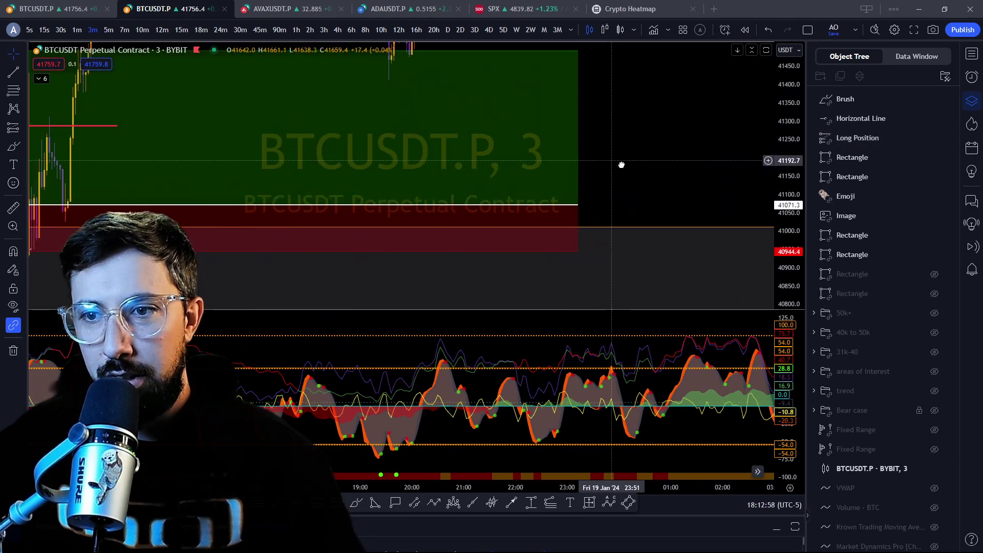
drag(613, 161, 771, 235)
drag(247, 87, 335, 122)
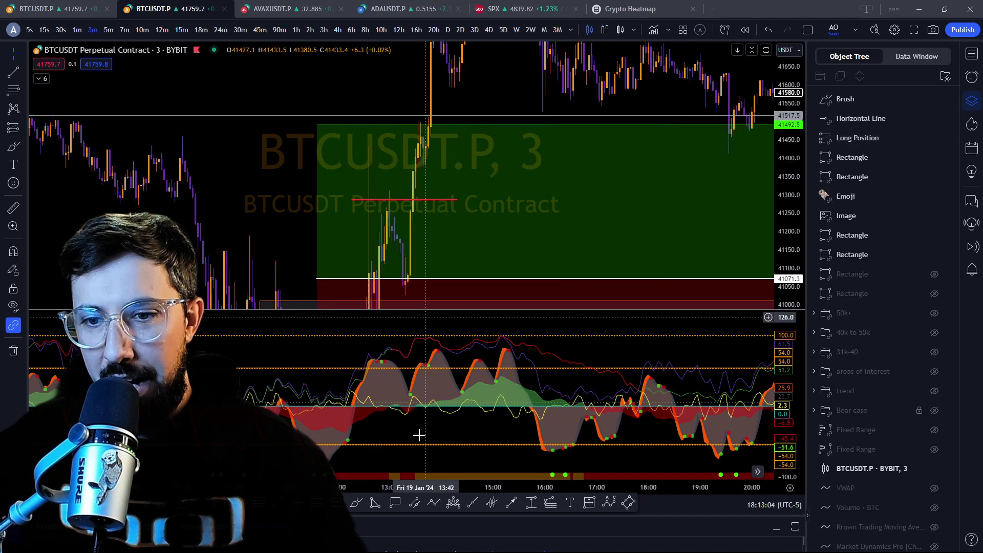
drag(406, 182, 410, 172)
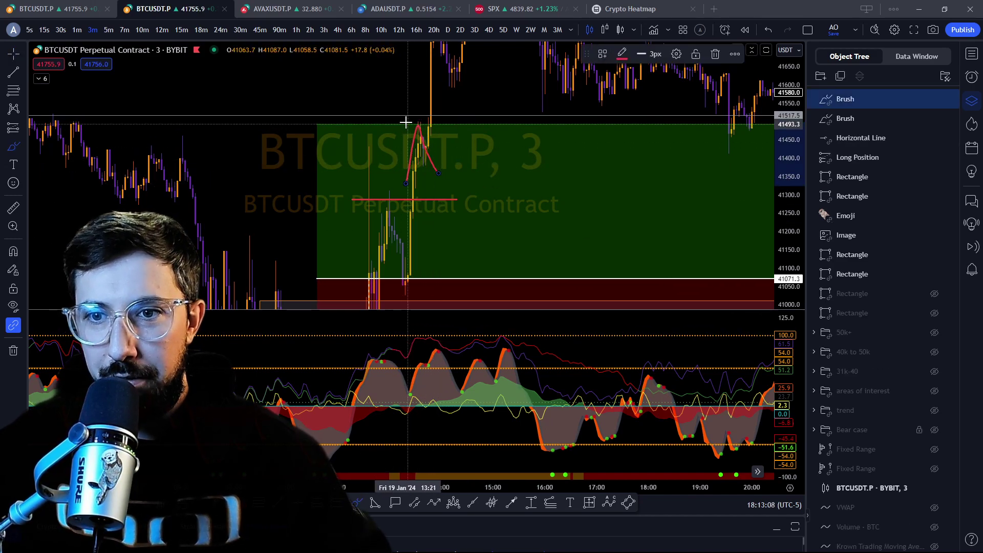
key(ctrl+z)
scroll(282, 126, down, 2)
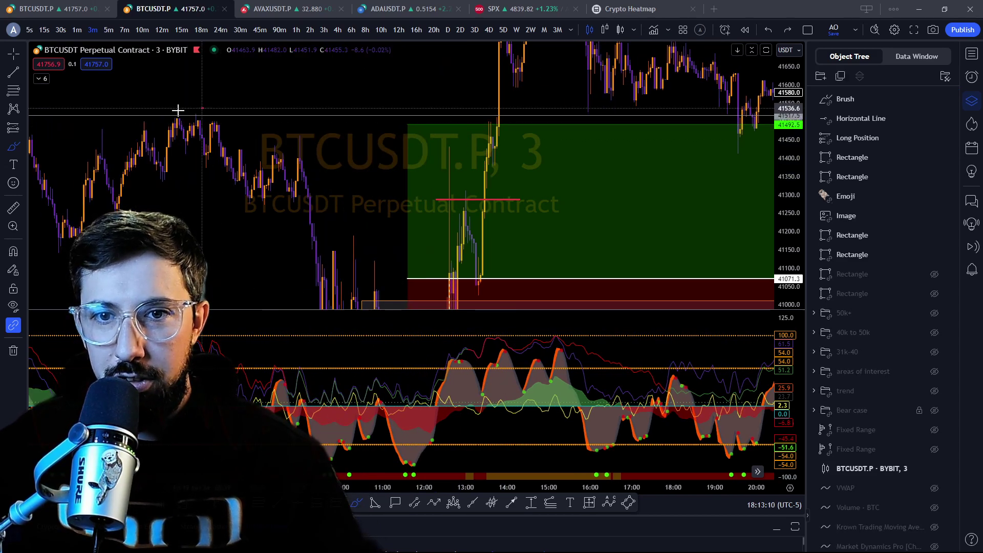
drag(202, 108, 198, 129)
key(ctrl+z)
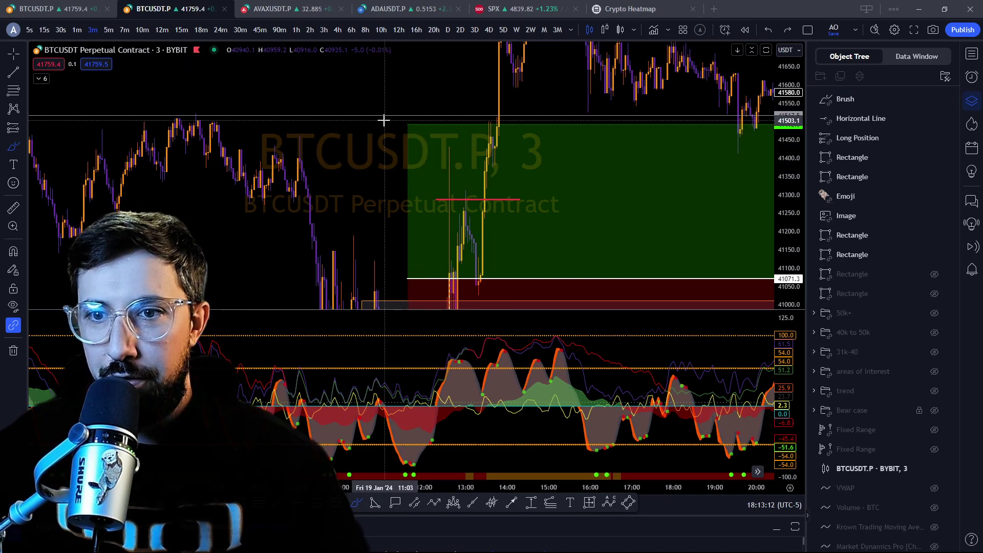
Step: Brush a line at the target level and trace the rise and pullback below it, then undo the traced path
drag(385, 123, 389, 123)
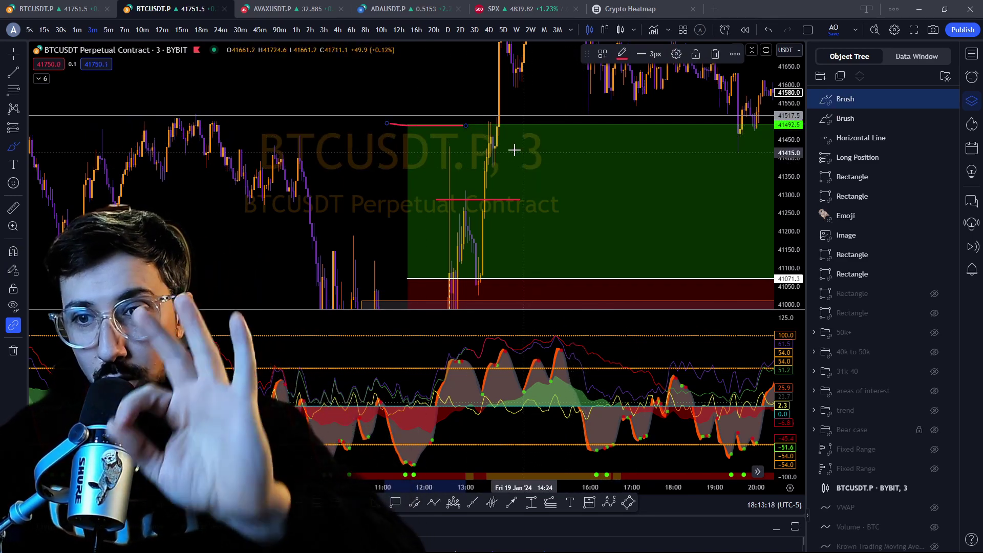
drag(494, 187, 483, 273)
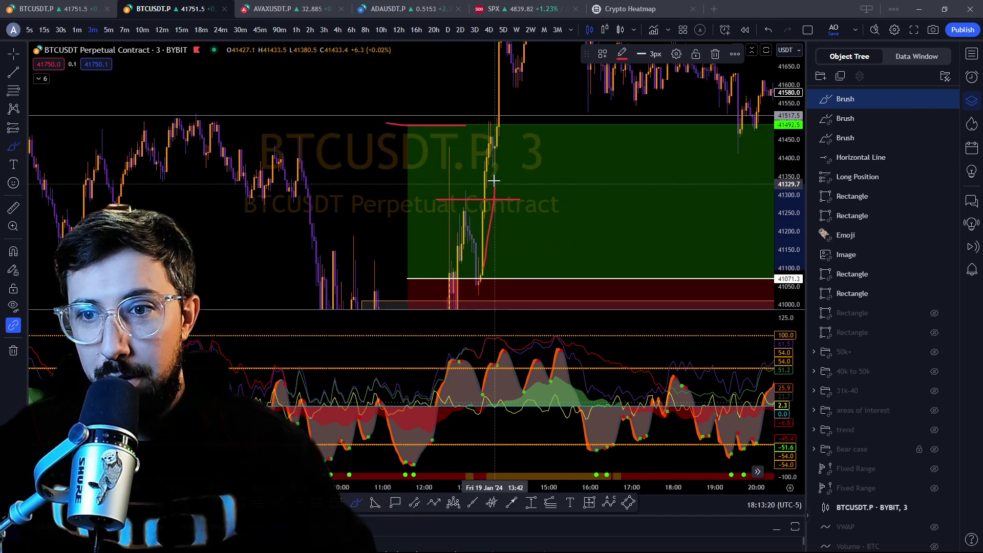
drag(494, 182, 487, 134)
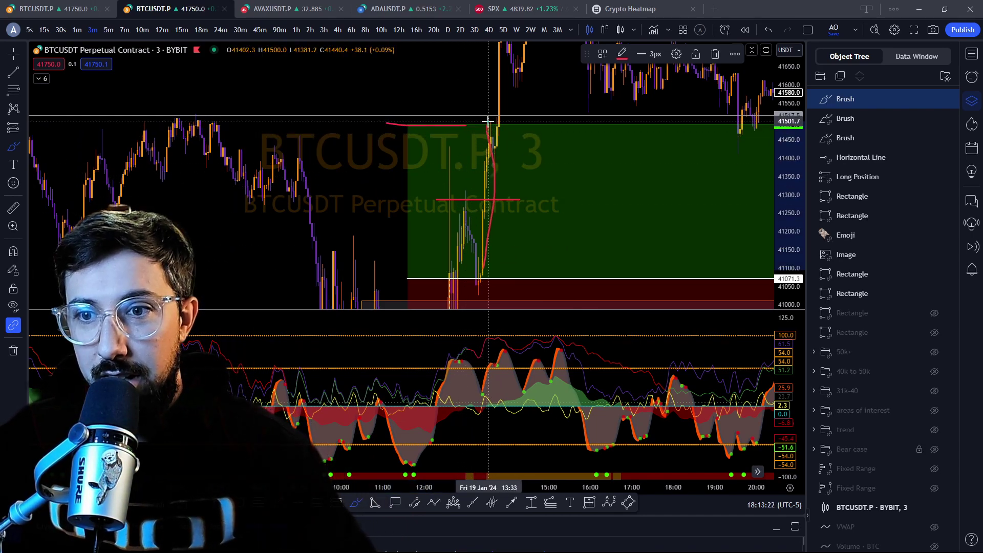
drag(463, 103, 470, 102)
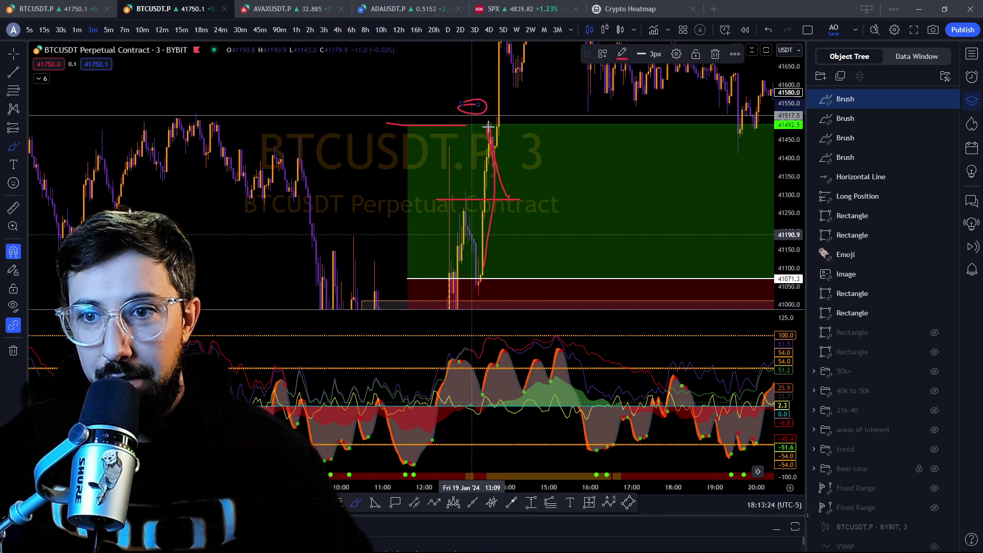
key(ctrl+z)
key(ctrl+z)
Step: Brush two lines around the consolidation just below the target, then undo them together with the target-level line
drag(460, 163, 532, 159)
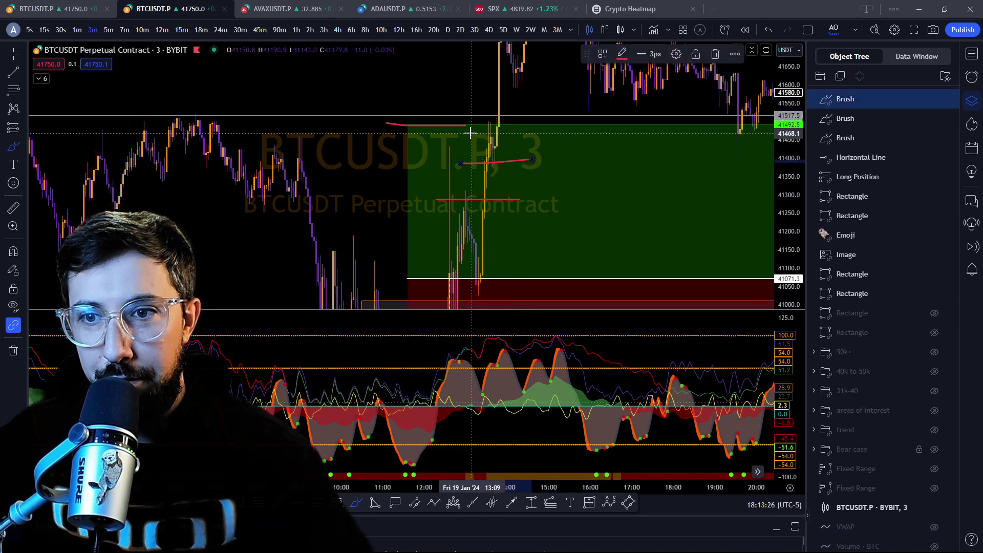
drag(460, 129, 536, 137)
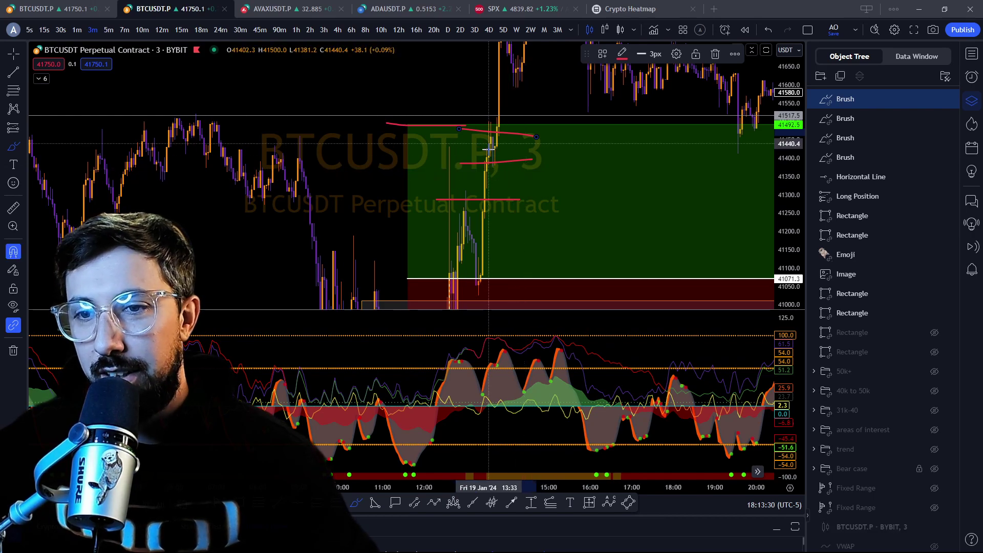
key(ctrl+z)
key(ctrl+z)
key(ctrl+z)
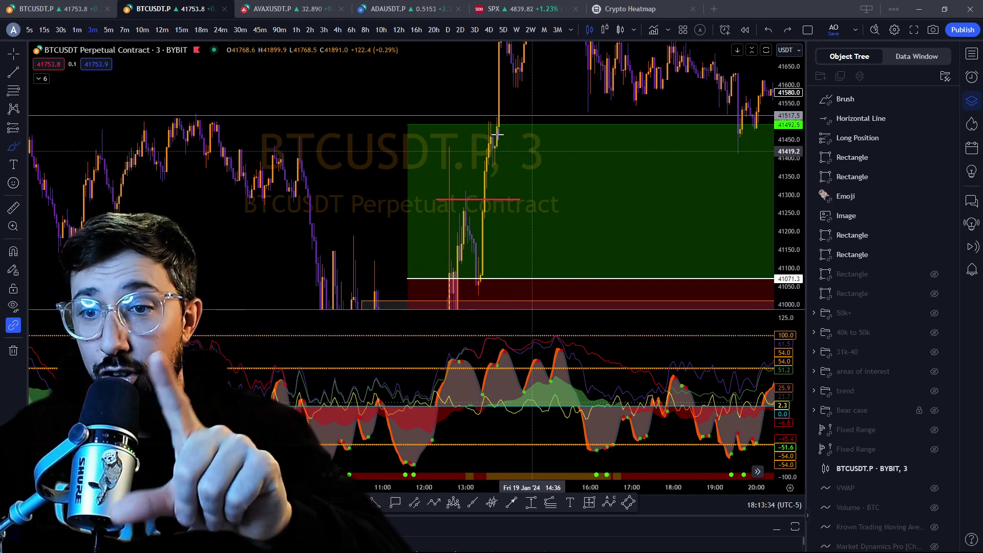
Step: Circle the earlier highs and brush a short line at the target level, then undo these brush strokes
mouse_move(206, 114)
mouse_down()
mouse_move(168, 97)
mouse_move(241, 121)
mouse_up()
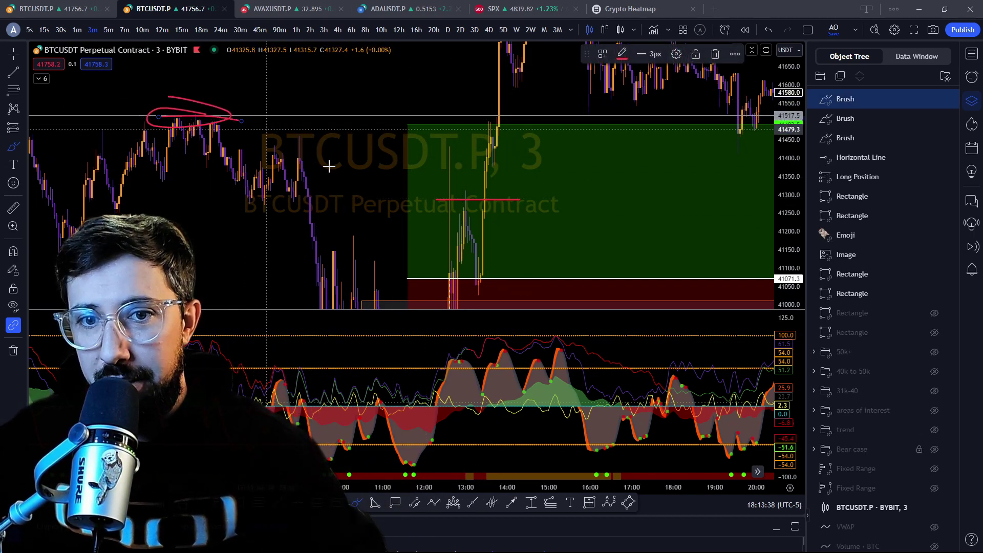
click(401, 126)
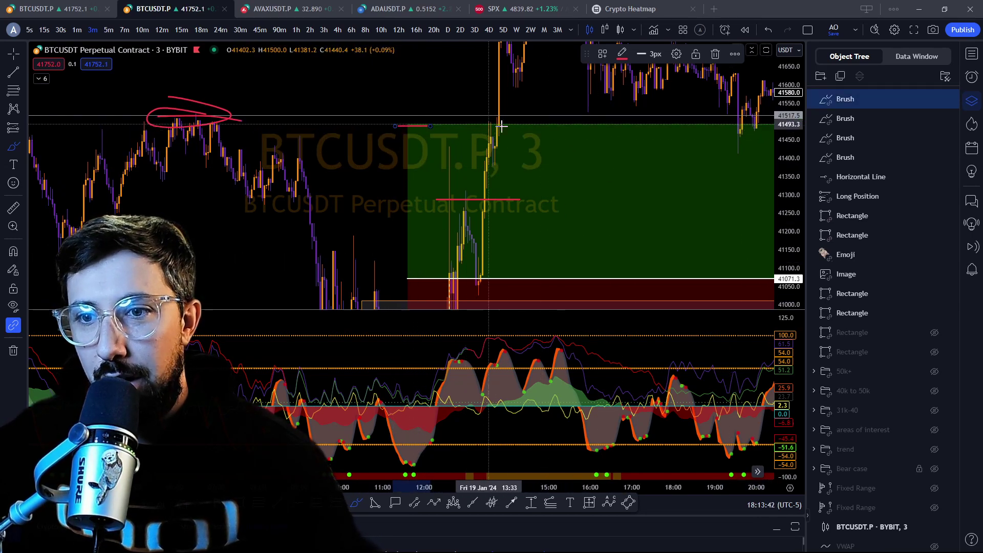
key(ctrl+z)
key(ctrl+z)
key(ctrl+z)
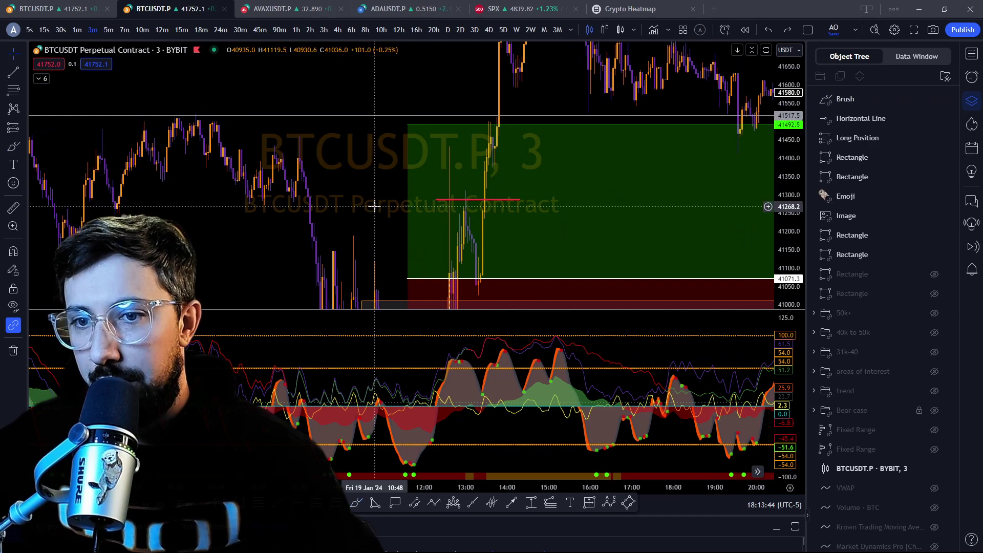
Step: Trace the price path from the entry toward the target, circle the retest and the high, then undo the strokes
drag(374, 206, 364, 150)
click(434, 230)
key(Escape)
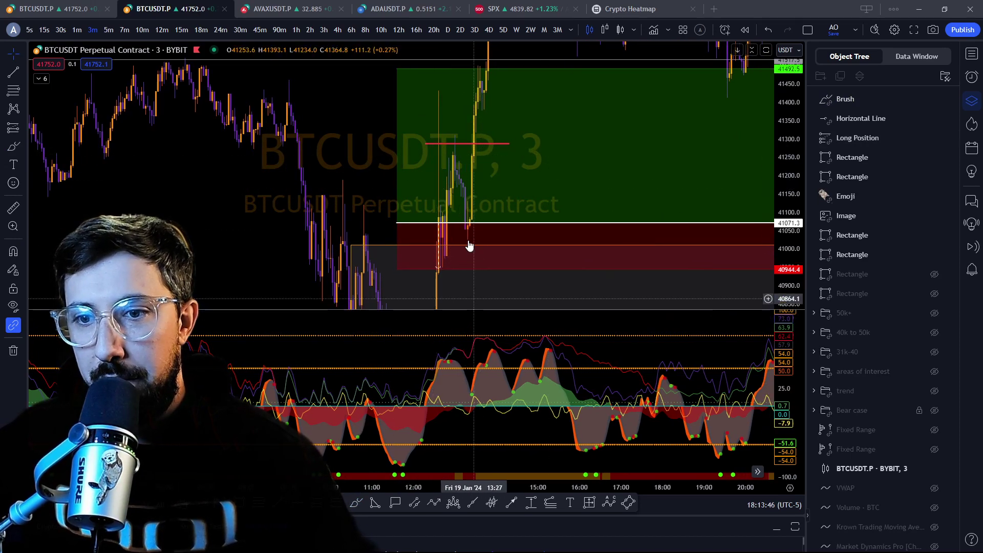
mouse_move(436, 222)
mouse_down()
mouse_move(468, 219)
mouse_move(469, 228)
mouse_move(490, 104)
mouse_up()
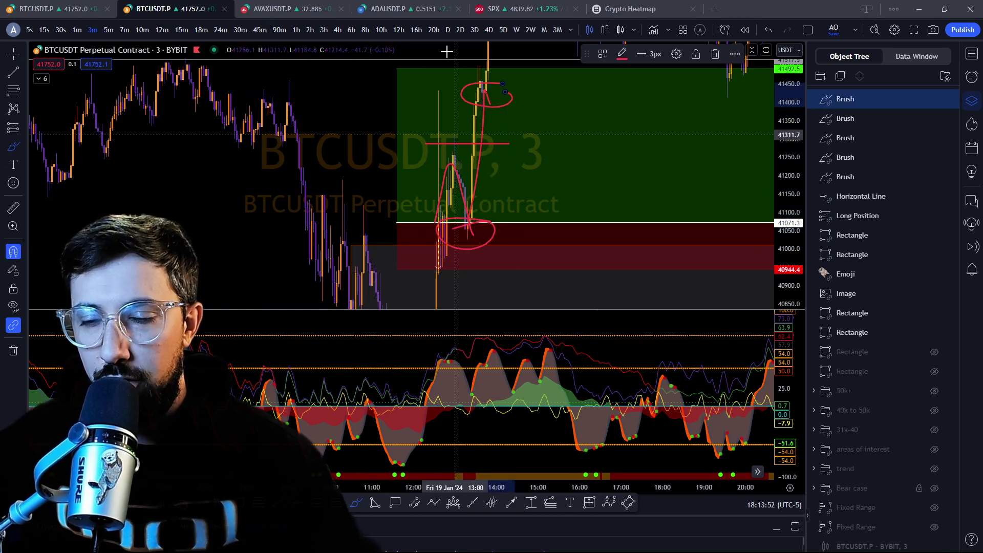
key(ctrl)
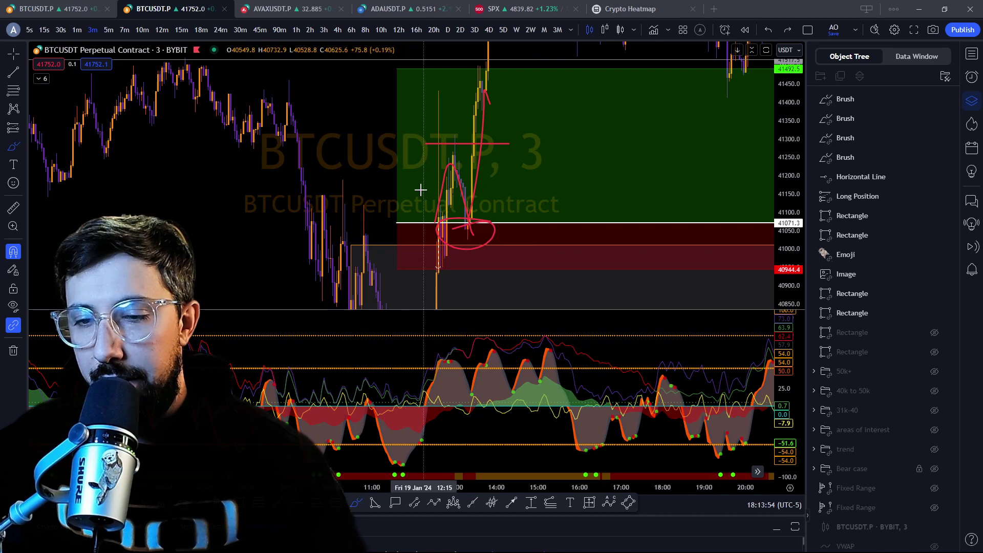
key(ctrl+z)
key(ctrl+z)
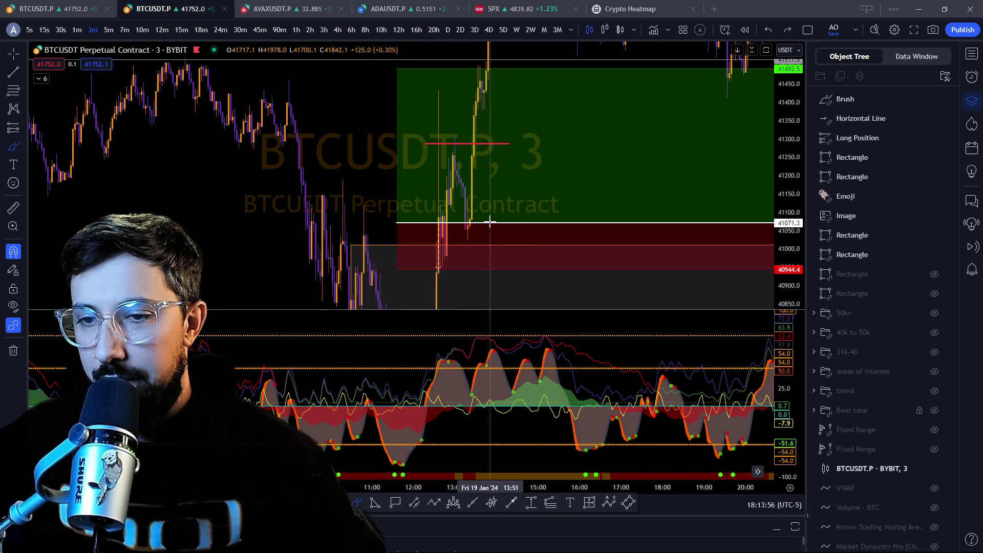
key(ctrl+z)
key(ctrl+z)
Step: Delete the long position and the short red brush line from the 3-minute chart
click(408, 223)
key(Delete)
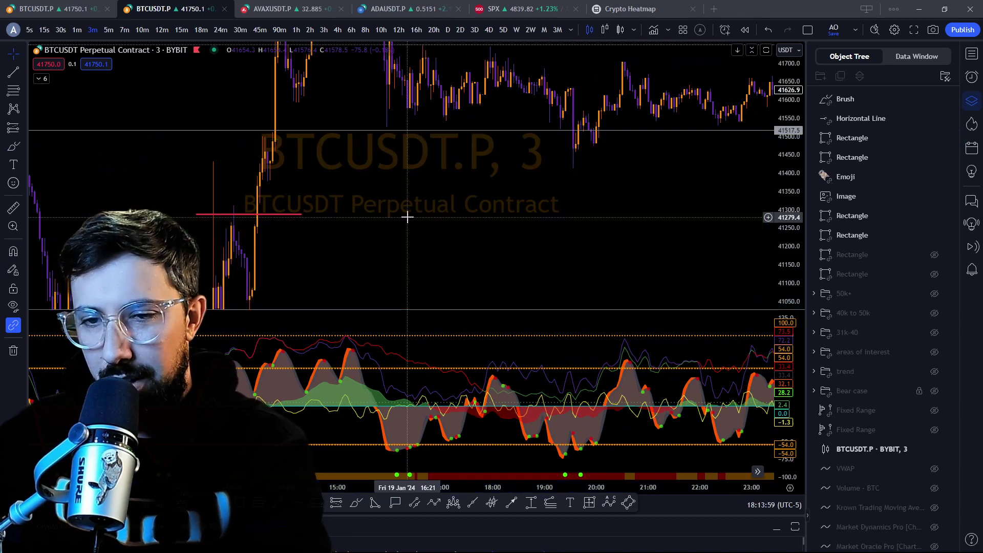
click(290, 216)
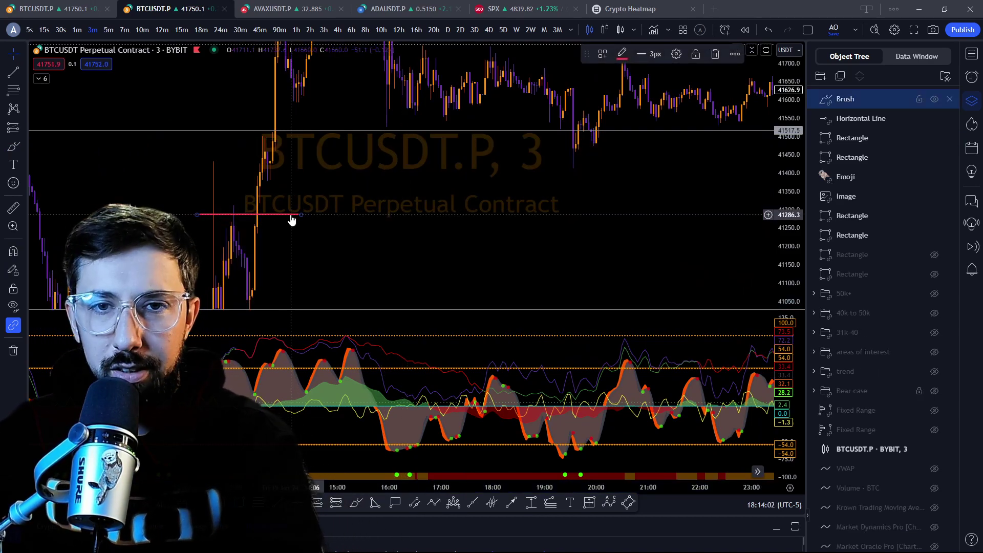
key(Delete)
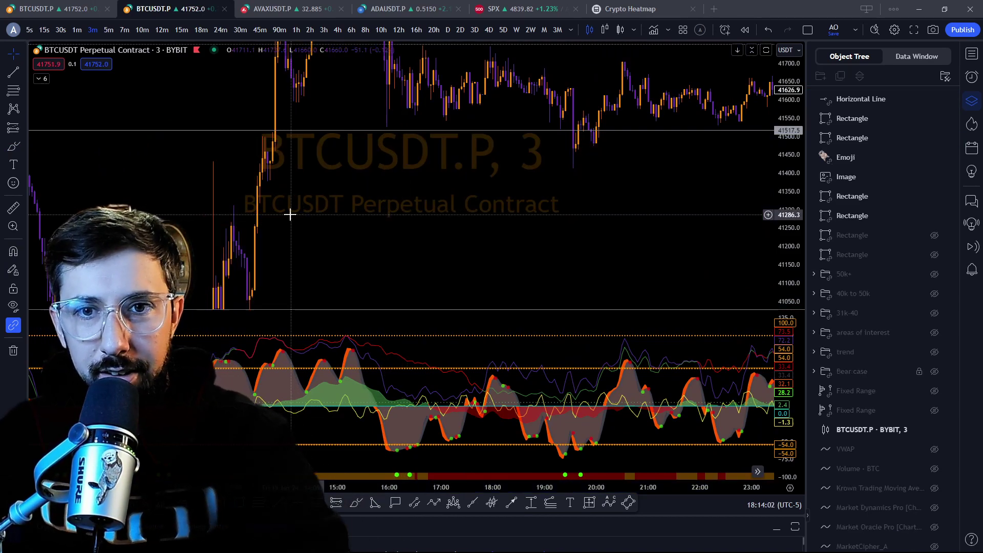
Step: Place a new long position on the 3-minute chart with entry about 41,030 and target about 41,416, raising its stop to about 40,895
click(51, 6)
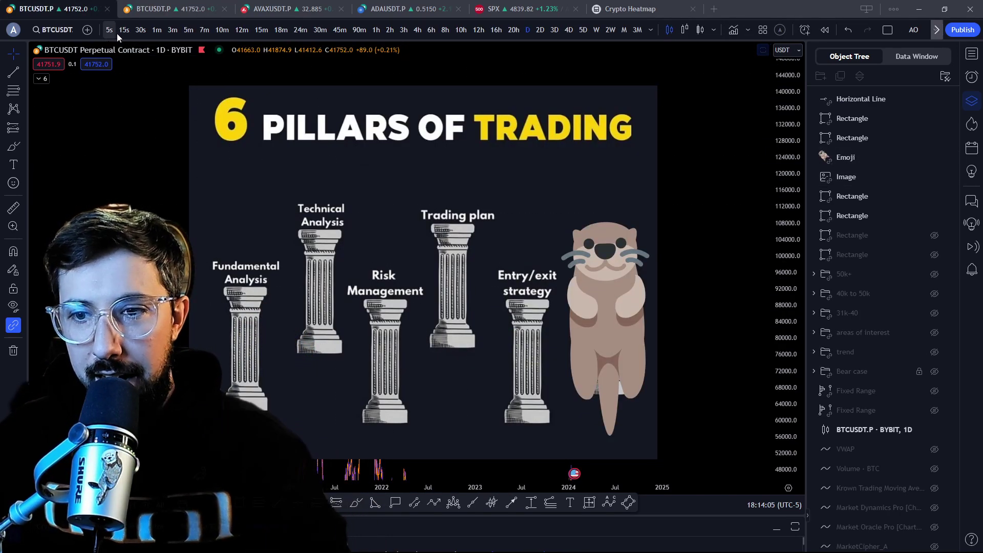
click(156, 9)
mouse_move(401, 235)
mouse_down()
mouse_move(557, 147)
mouse_move(698, 200)
mouse_up()
drag(691, 134, 584, 97)
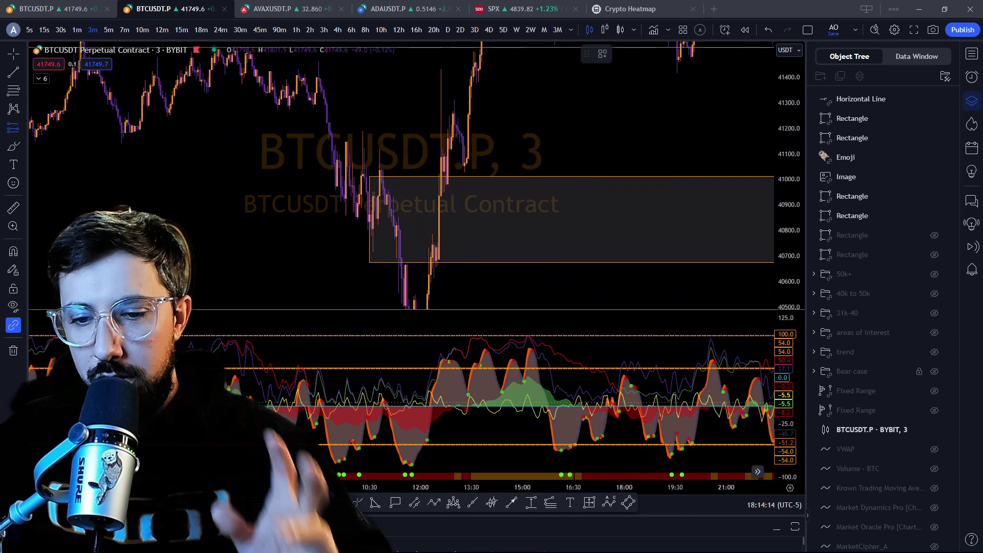
click(460, 171)
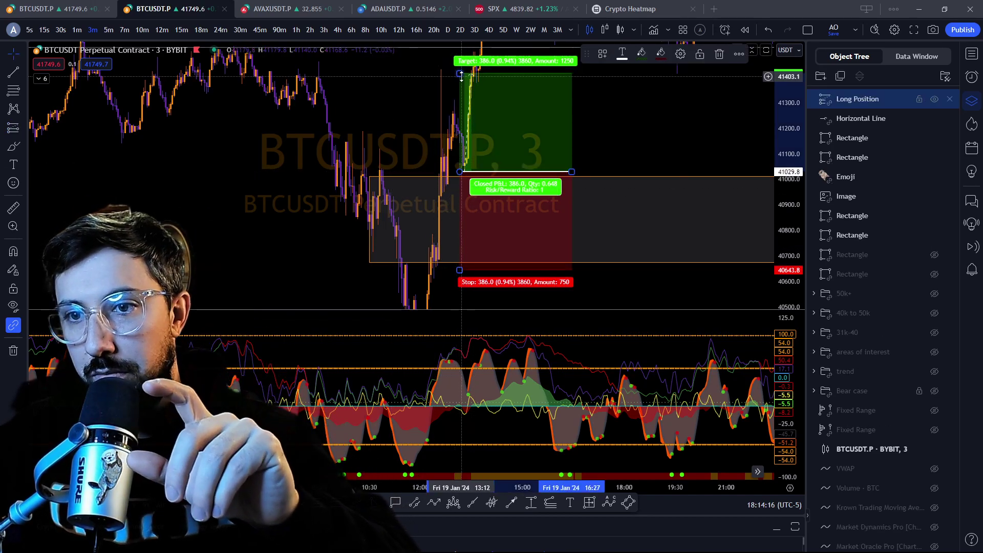
drag(459, 270, 459, 194)
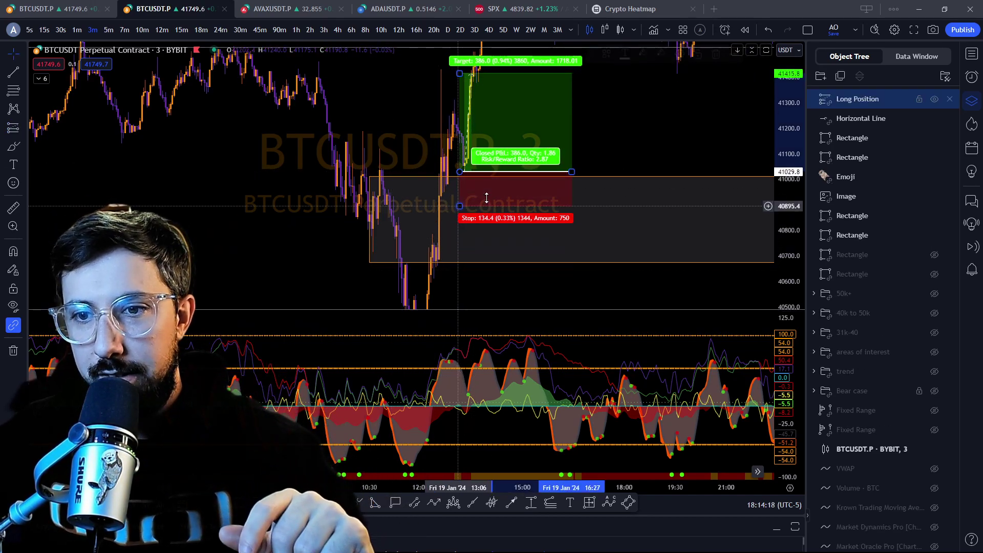
Step: Move the long position up to an entry of about 41,897 and lower its stop to about 41,634
drag(367, 229, 467, 129)
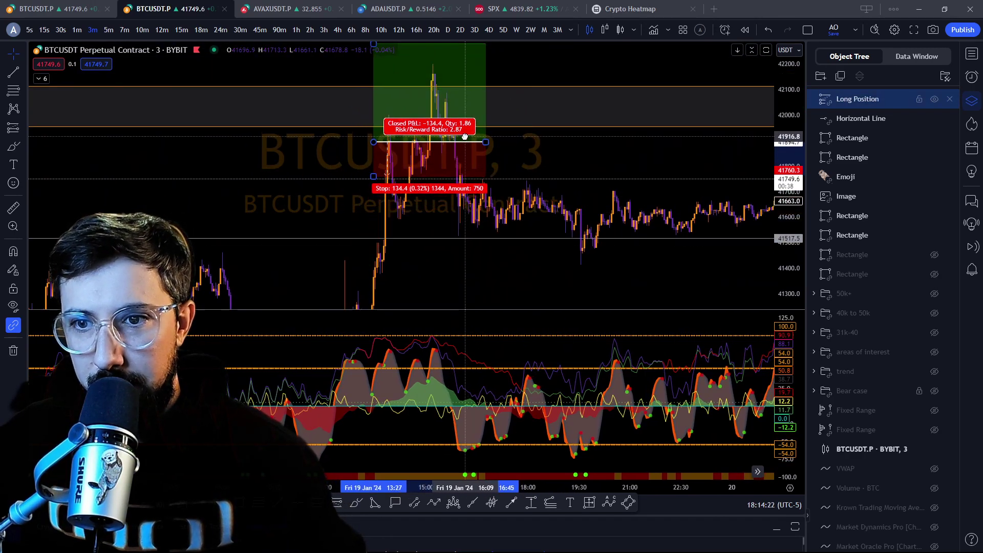
click(567, 152)
drag(371, 177, 372, 210)
click(593, 276)
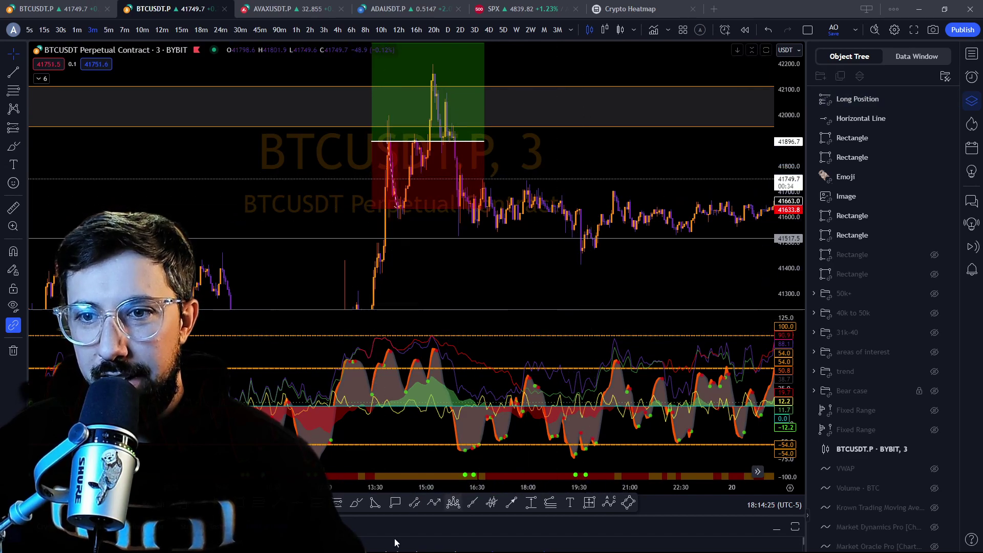
Step: Brush a short pullback path below the entry and a horizontal line through the stop zone, then undo the line
click(357, 504)
drag(435, 154, 443, 147)
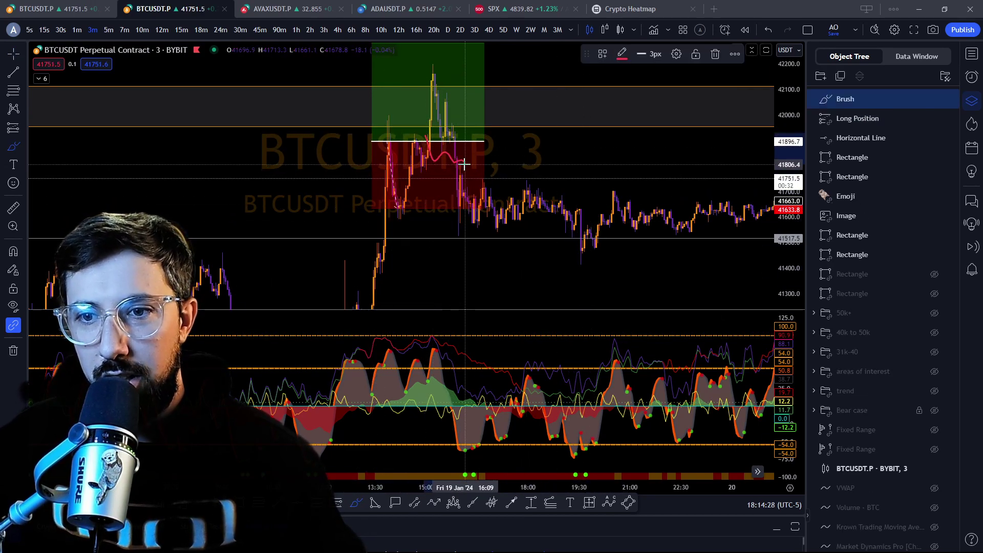
drag(350, 169, 399, 170)
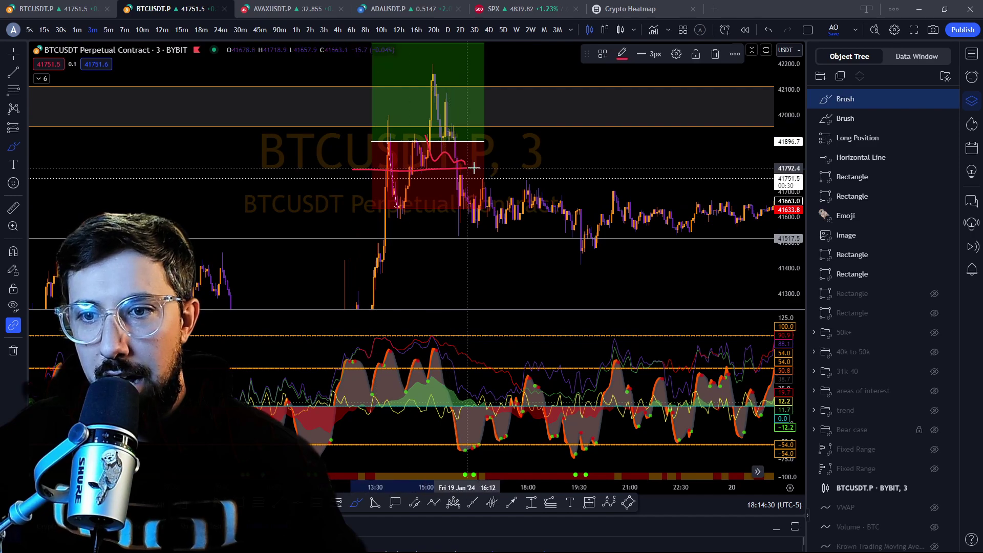
drag(472, 168, 571, 164)
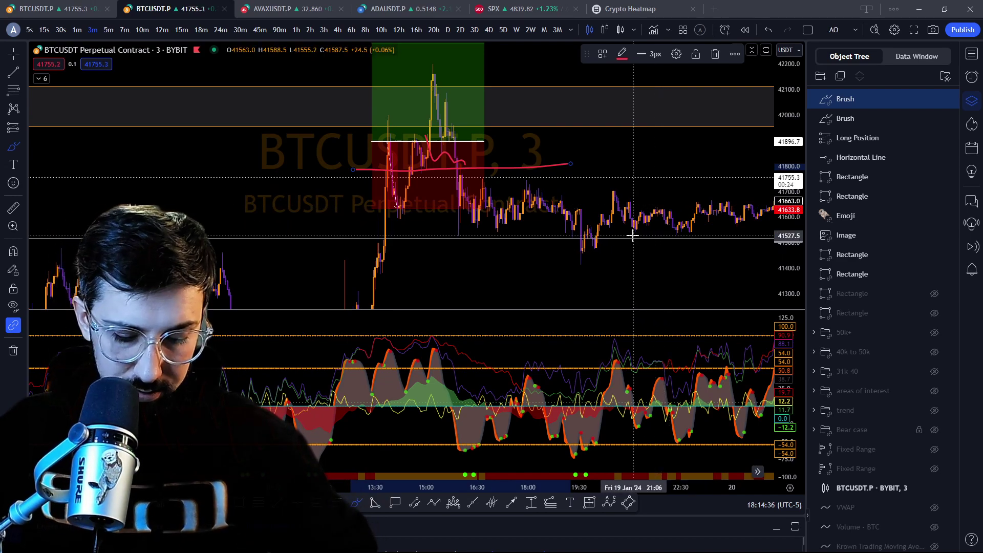
key(ctrl+z)
Step: Brush circles and a long horizontal line across the stop zone, then undo all the strokes and the stop change
mouse_move(380, 179)
mouse_down()
mouse_move(401, 161)
mouse_move(425, 193)
mouse_move(494, 198)
mouse_move(469, 172)
mouse_up()
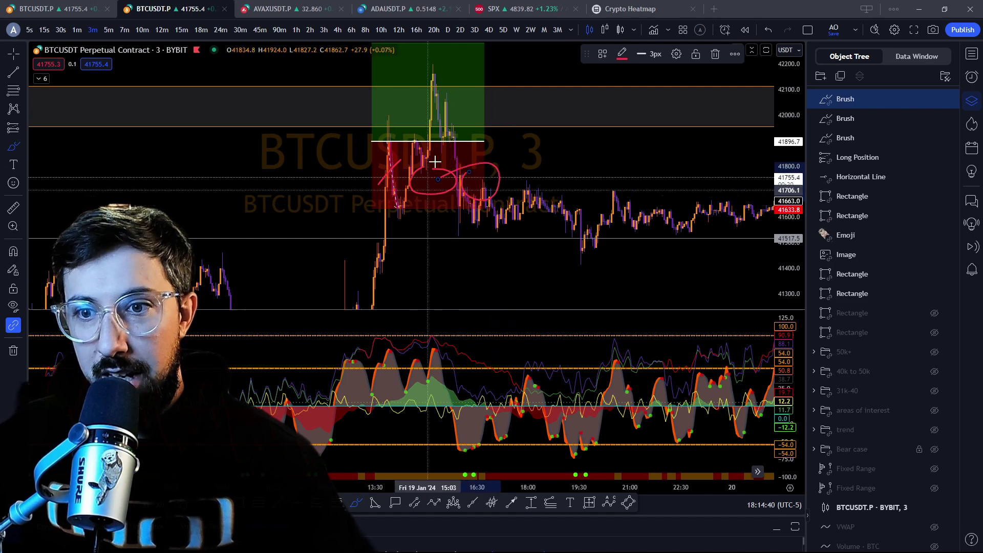
drag(449, 129, 456, 163)
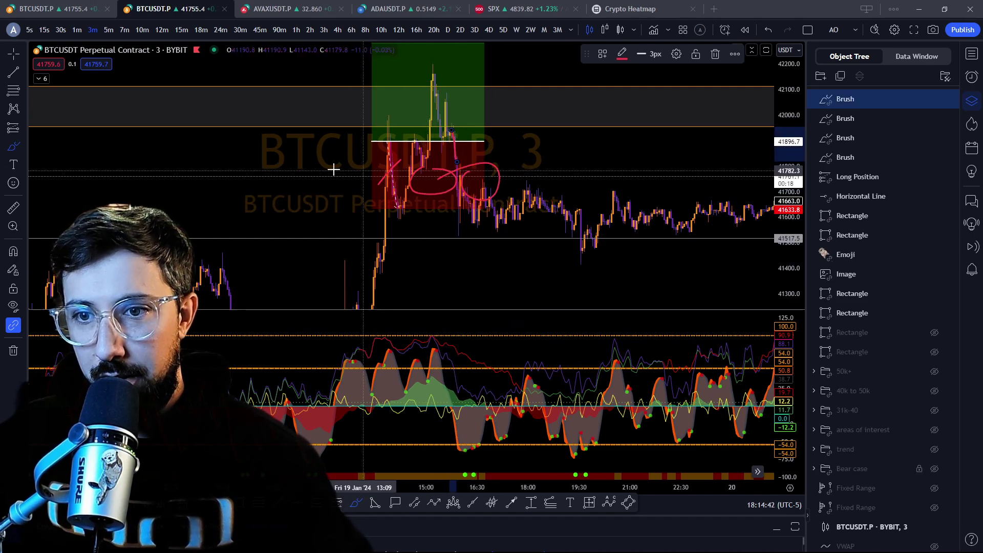
drag(322, 166, 652, 163)
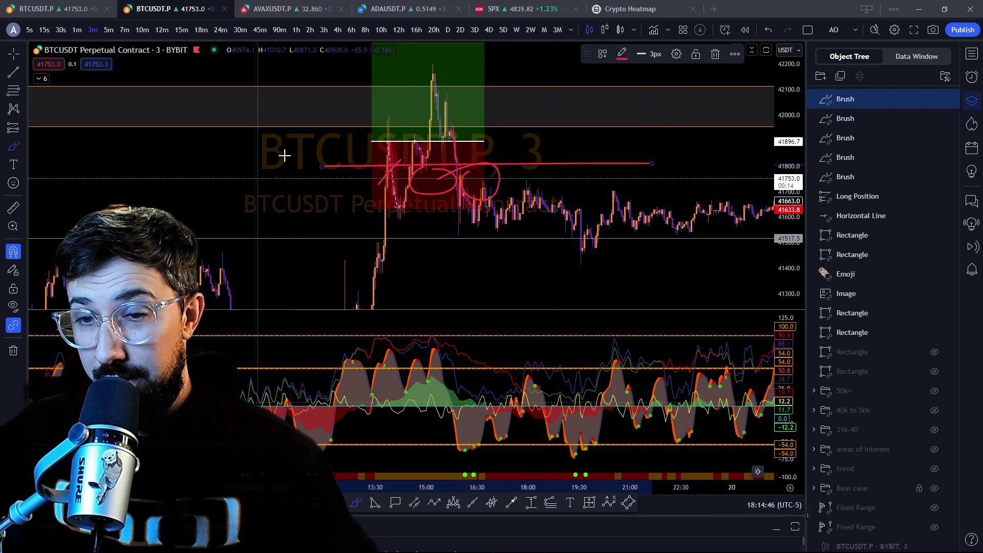
key(ctrl)
key(ctrl+z)
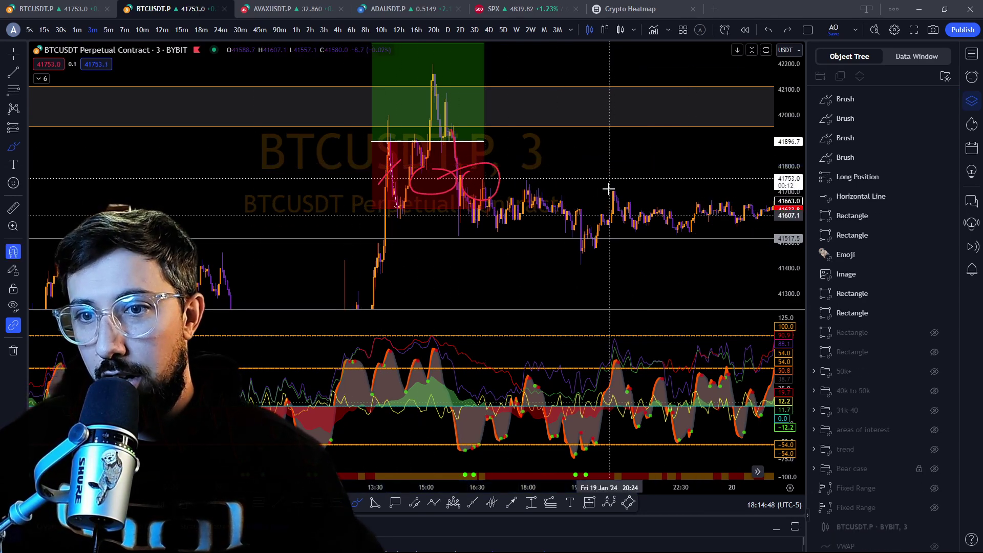
key(ctrl+z)
key(ctrl+z)
key(ctrl+z)
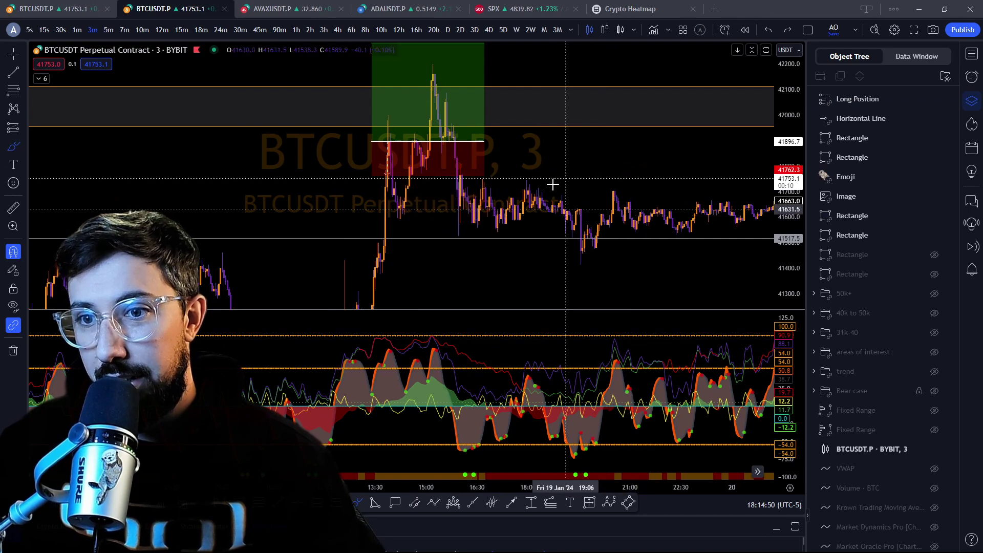
Step: Undo the long position's move, then delete the position from the 3-minute chart
key(ctrl+z)
key(ctrl+z)
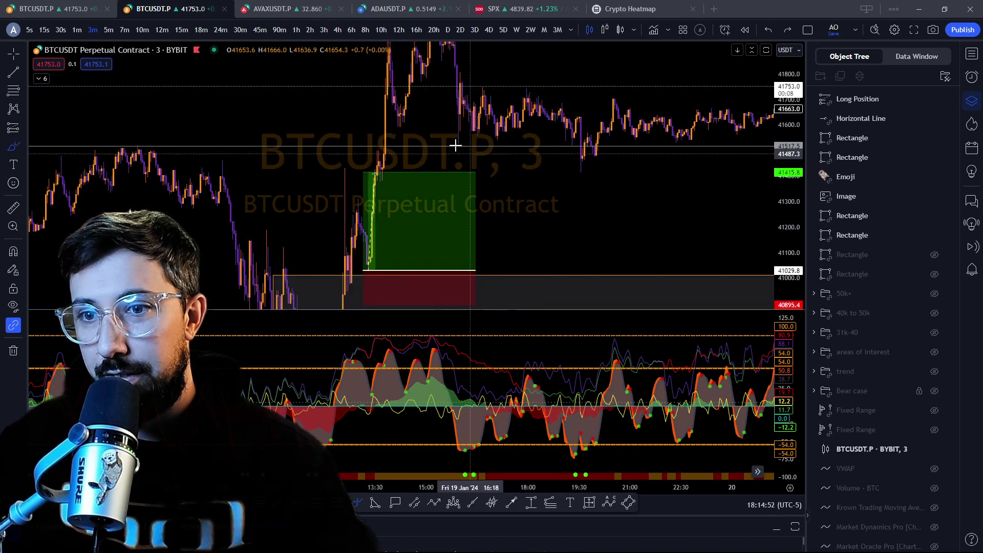
click(473, 199)
key(Delete)
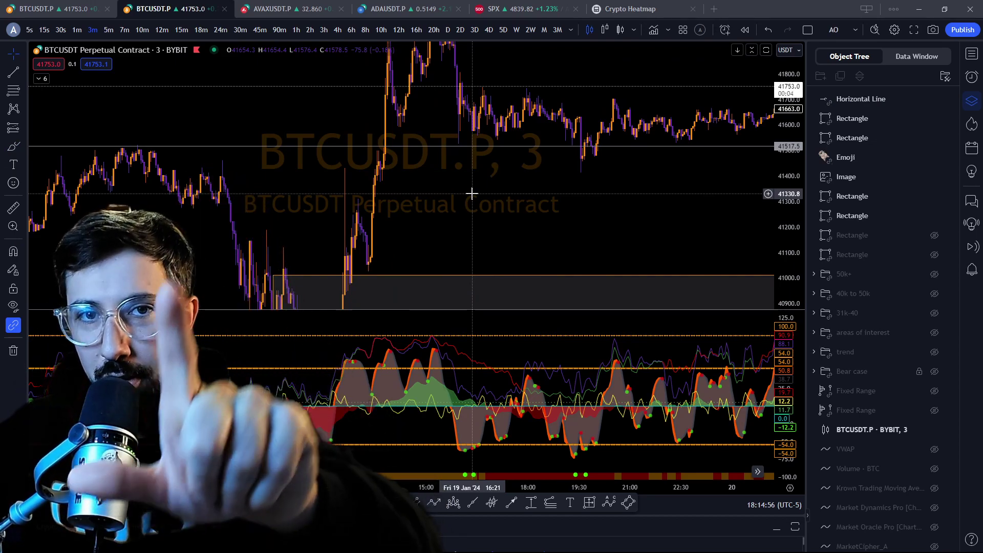
Step: Return to the daily BTCUSDT chart with the six pillars image and delete the otter emoji covering the last pillar
drag(467, 194, 465, 217)
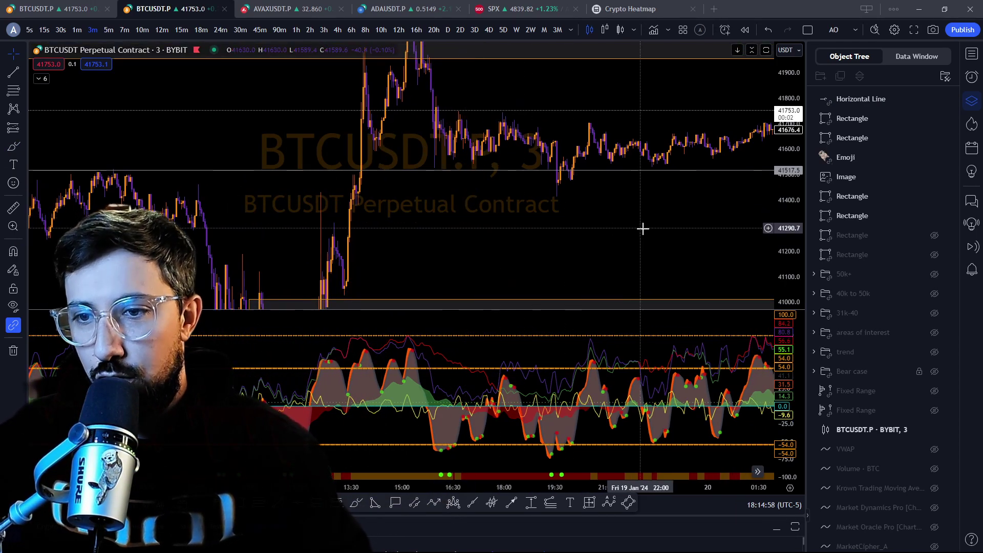
scroll(652, 216, down, 3)
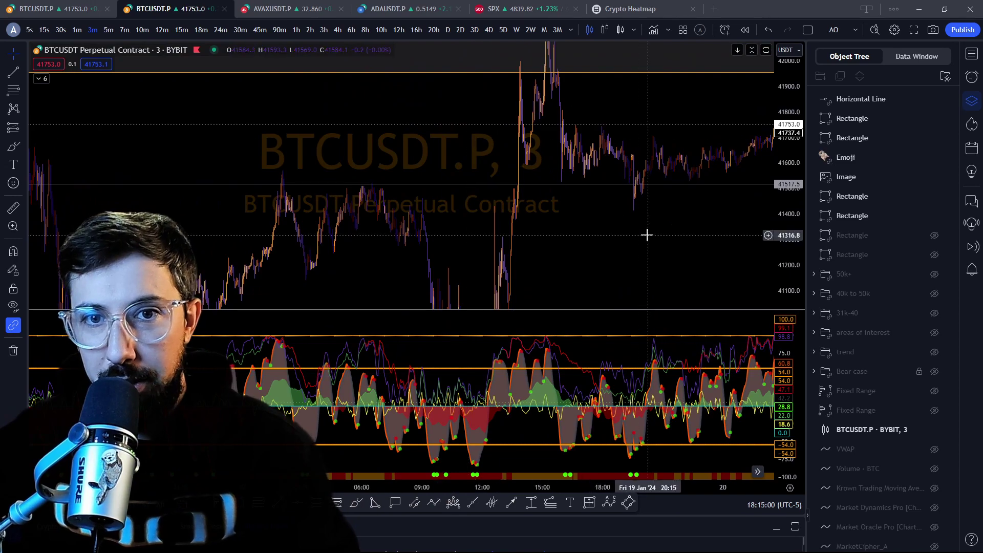
key(ctrl+shift+Tab)
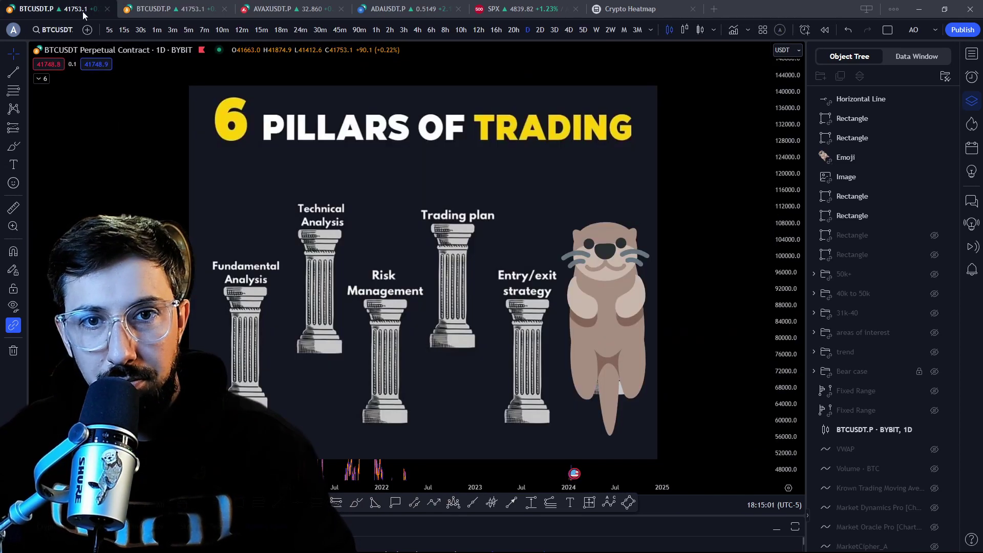
click(609, 314)
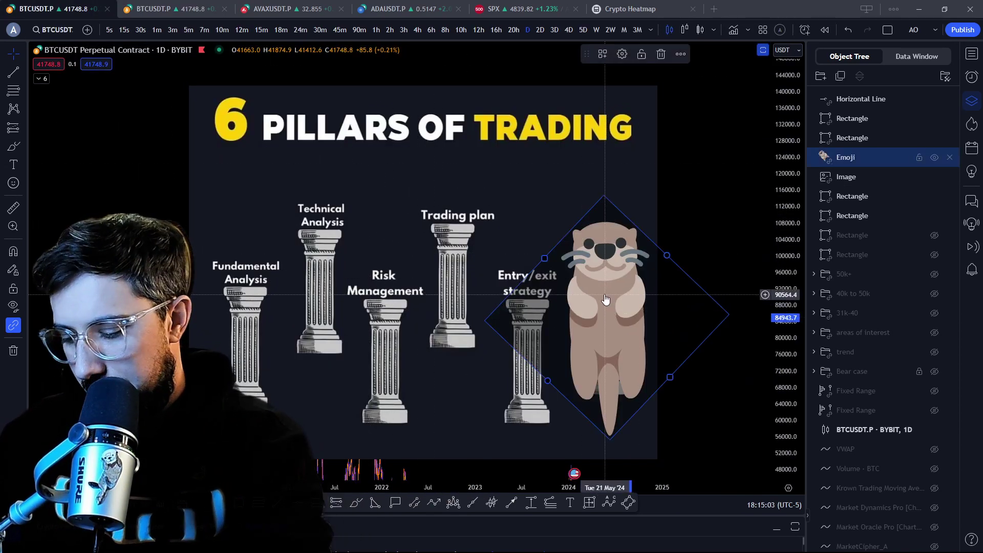
key(Delete)
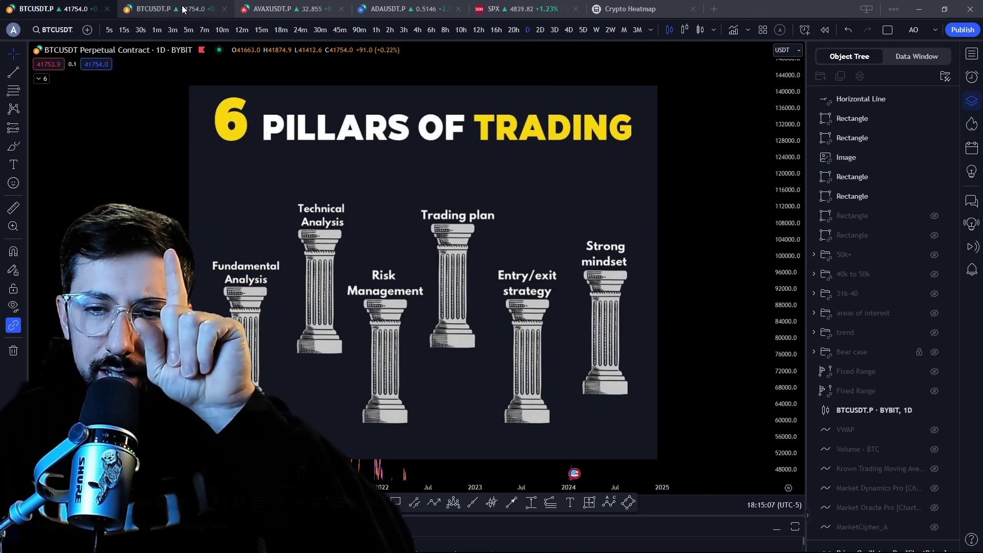
Step: Place a long position over the latest 3-minute rally with entry about 41,558 and target about 41,869, widening it to about 17:33
click(183, 9)
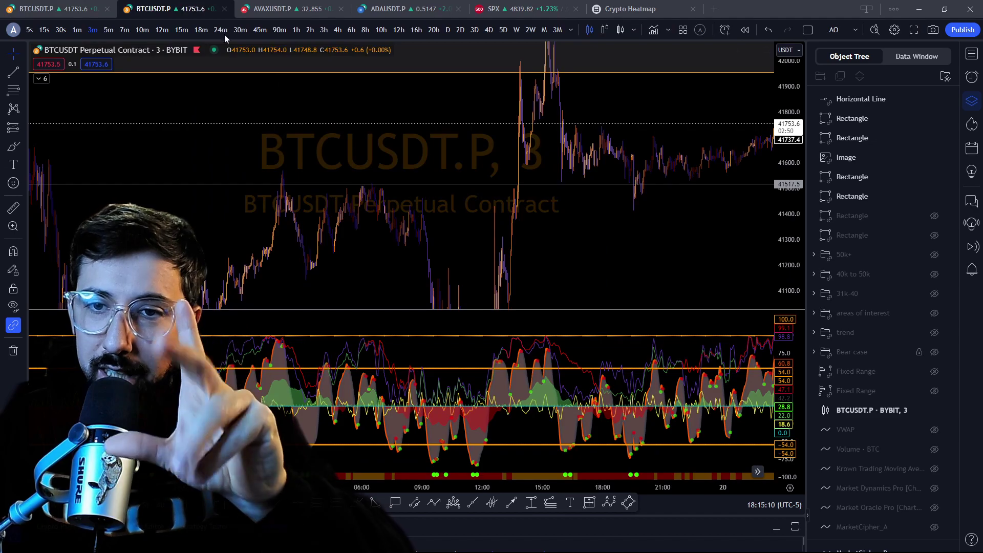
click(443, 472)
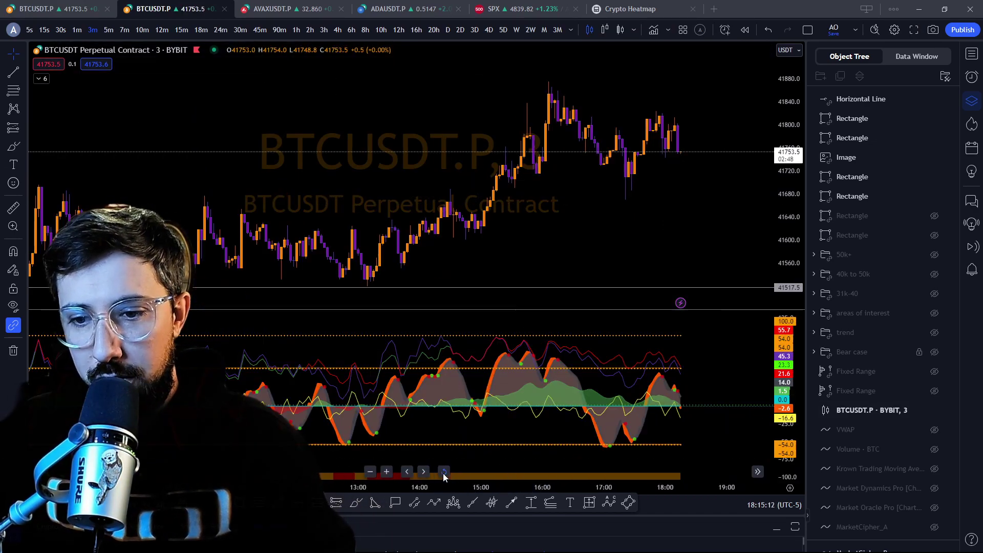
scroll(641, 256, up, 3)
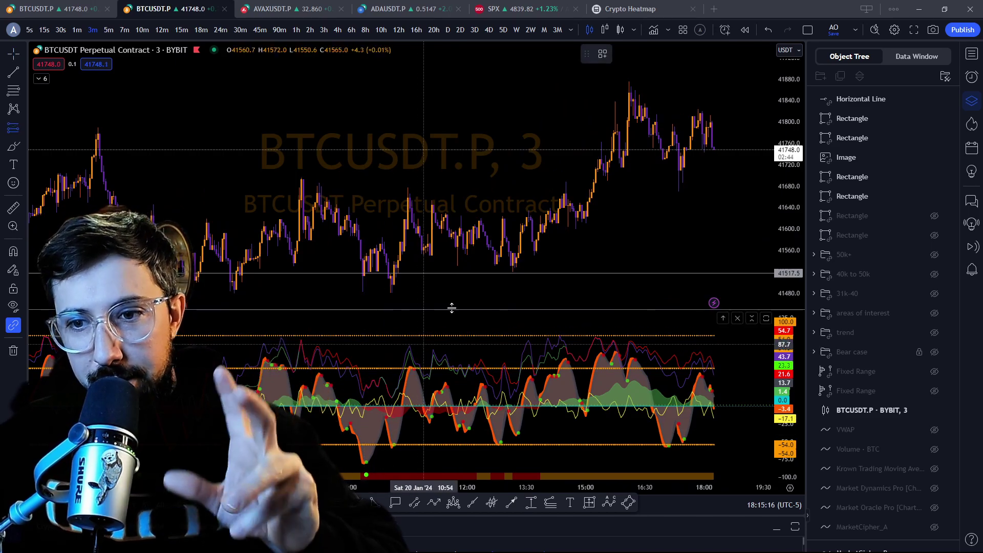
click(491, 251)
drag(492, 208, 490, 85)
drag(605, 253, 687, 251)
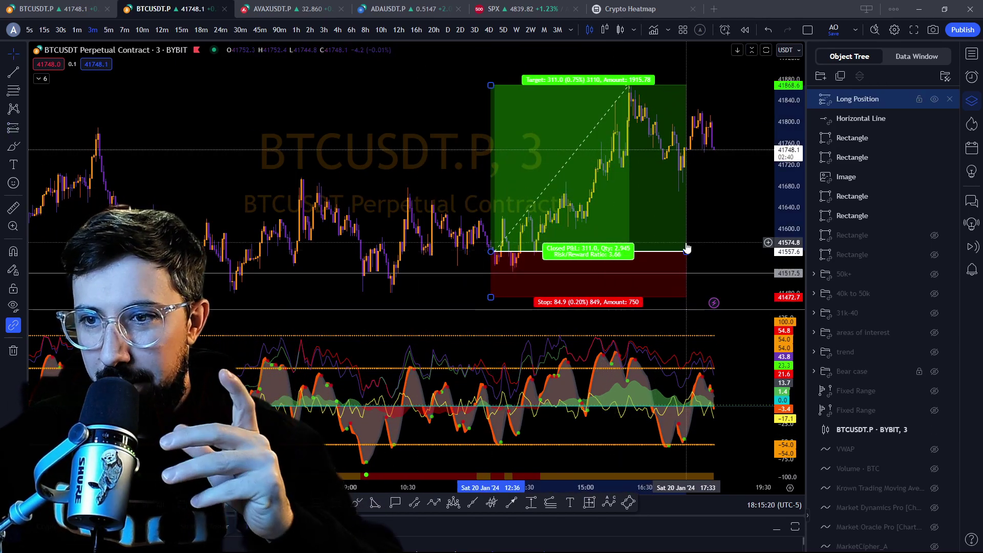
click(755, 222)
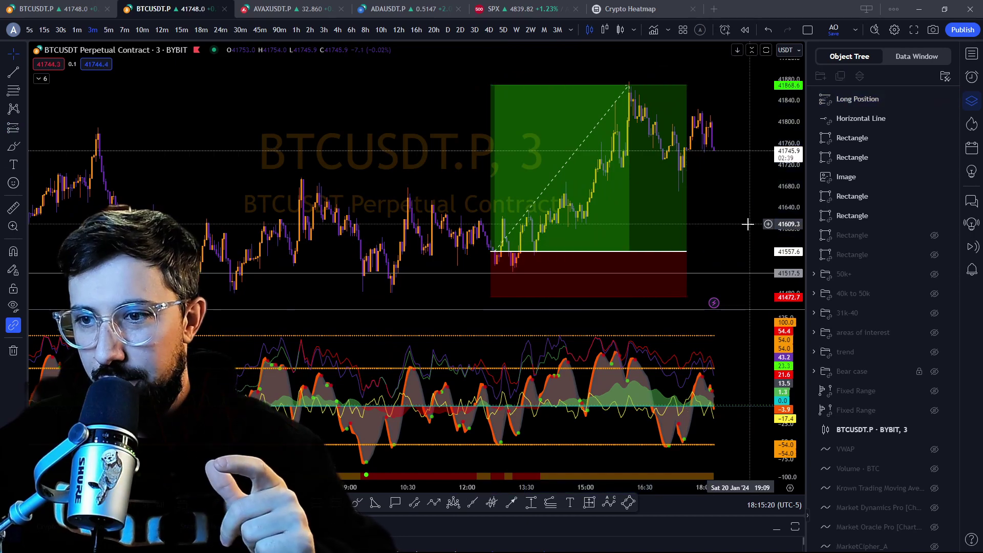
Step: Draw a trend line under the rally's lows from about 41,516 to about 41,817, then undo it
click(356, 503)
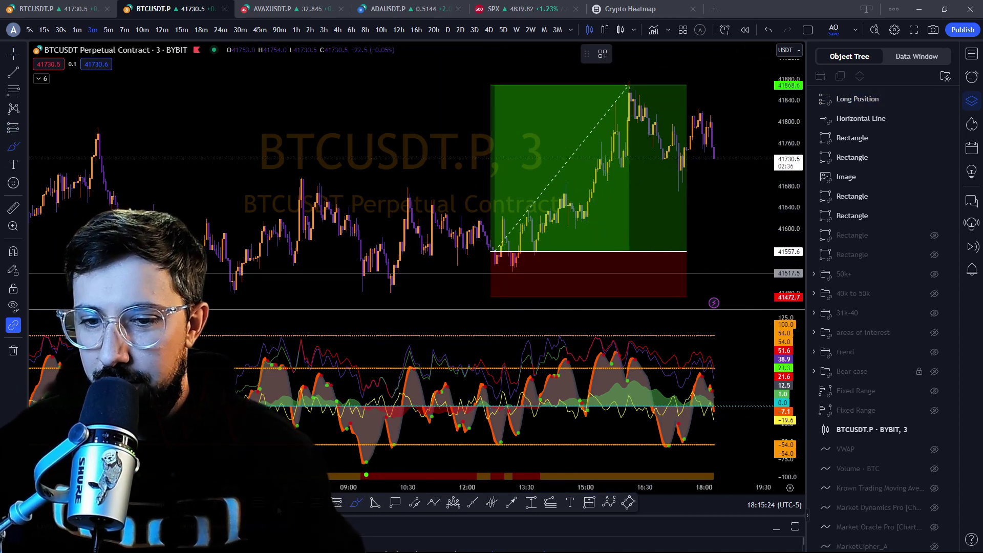
key(alt+t)
click(504, 273)
click(739, 112)
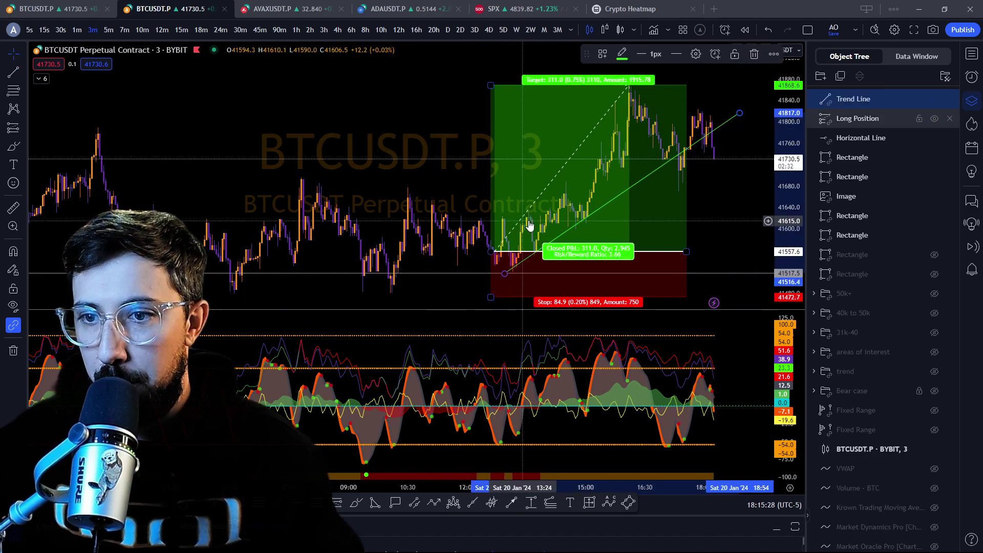
click(557, 114)
key(ctrl+z)
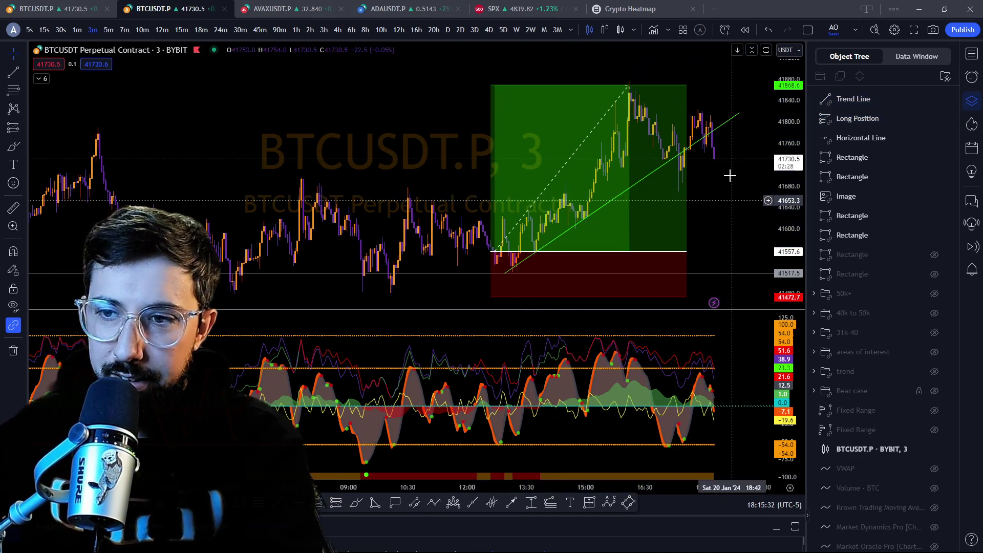
Step: Delete the long position covering the latest rally on the 3-minute chart
drag(718, 239, 674, 226)
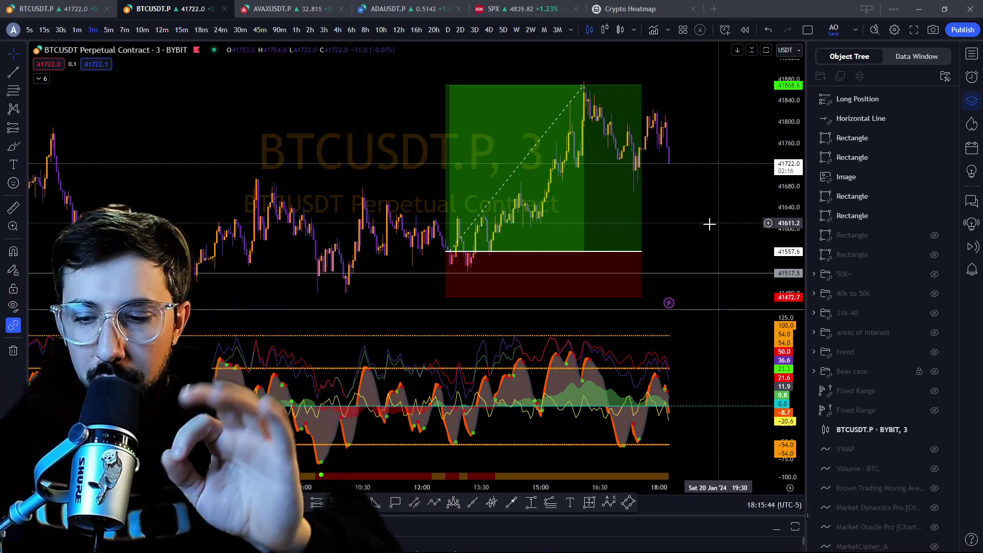
click(636, 239)
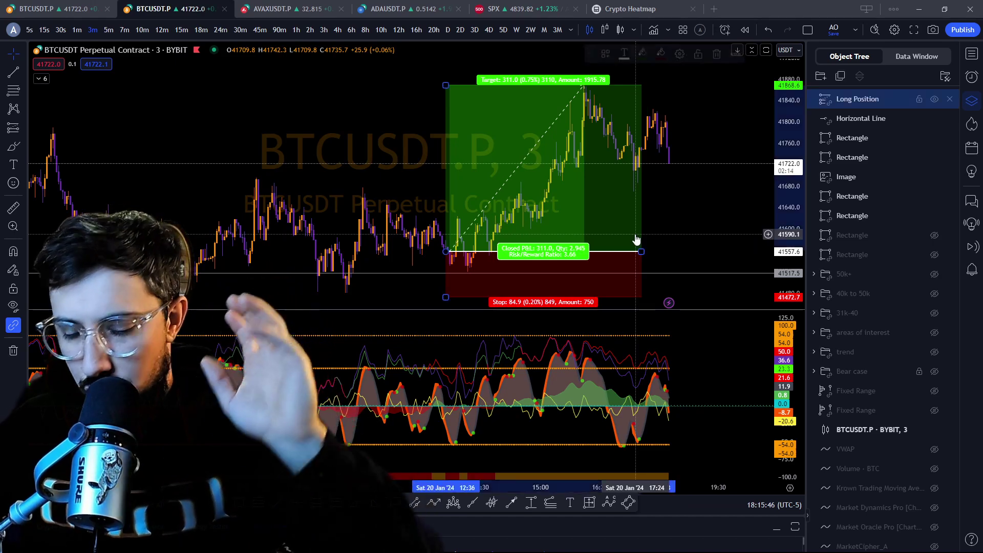
key(Delete)
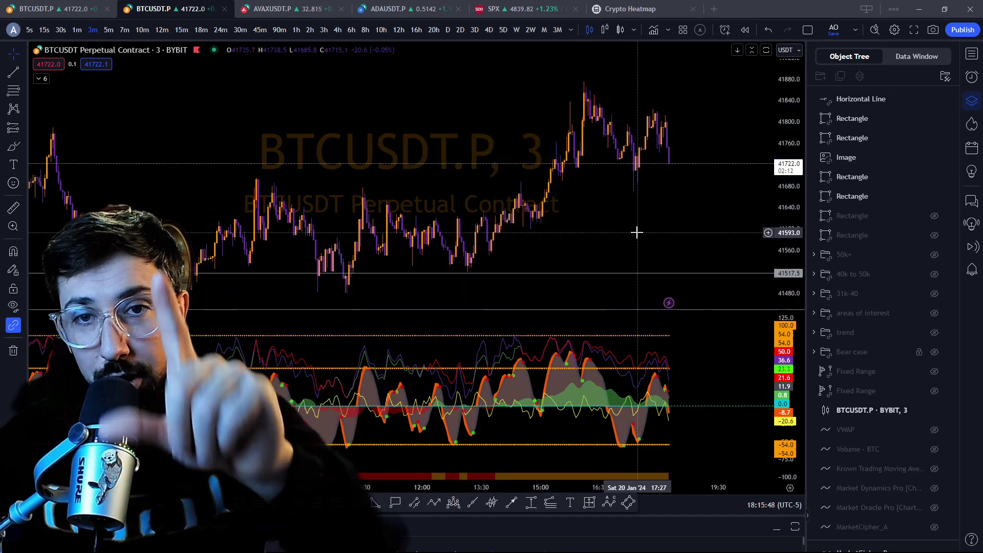
Step: Circle the most recent lower high on the 3-minute chart with the brush, then undo the stroke
scroll(668, 228, up, 2)
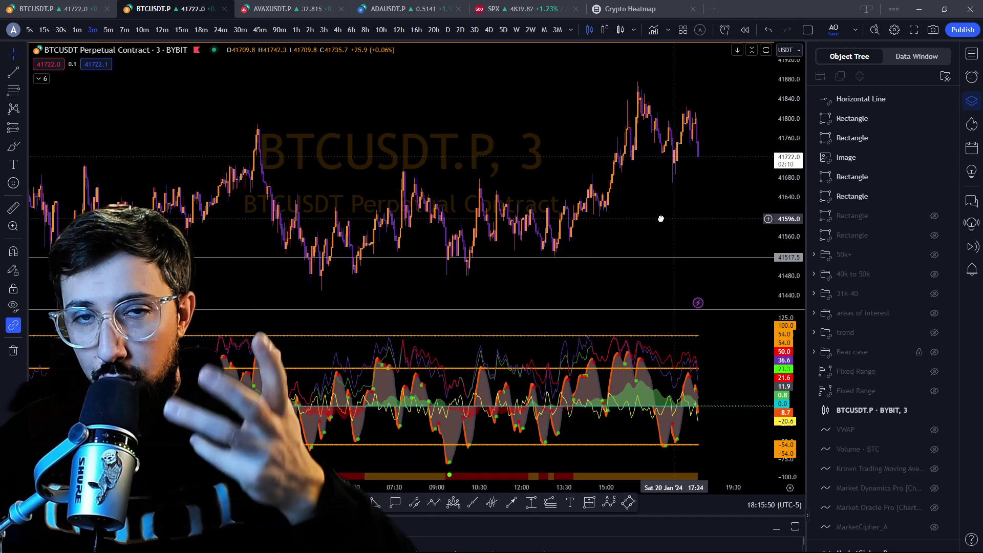
scroll(527, 226, down, 3)
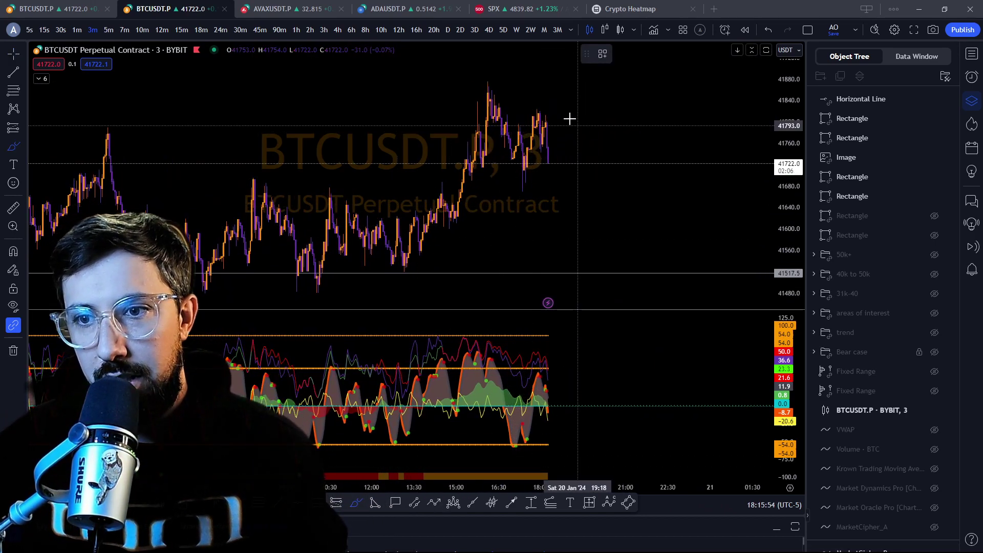
drag(527, 98, 513, 102)
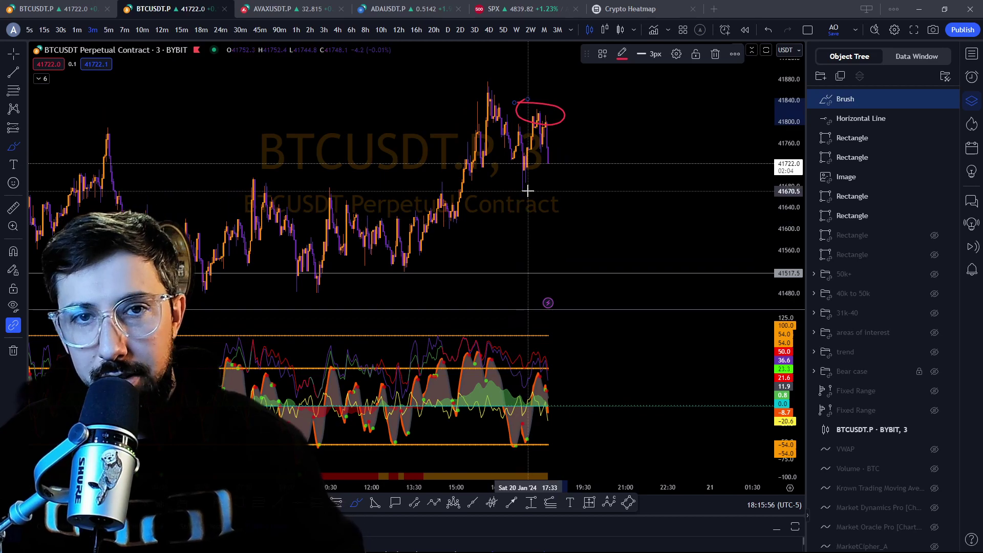
key(ctrl+z)
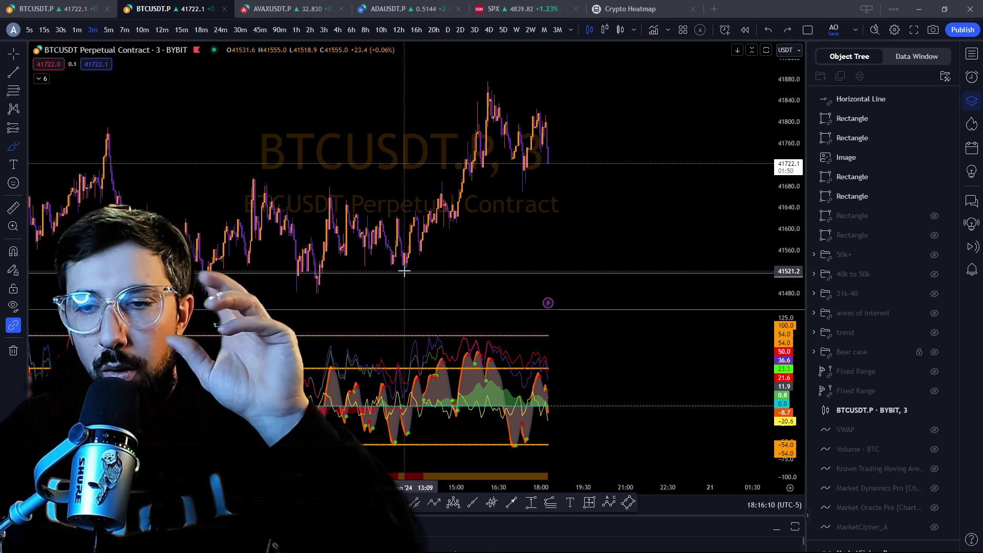
Step: Trace the price swings from the 13:09 low to a projected drop, circle the area around its end, then undo both strokes
mouse_move(404, 272)
mouse_down()
mouse_move(434, 185)
mouse_move(454, 218)
mouse_move(486, 96)
mouse_move(509, 182)
mouse_move(542, 101)
mouse_move(568, 194)
mouse_up()
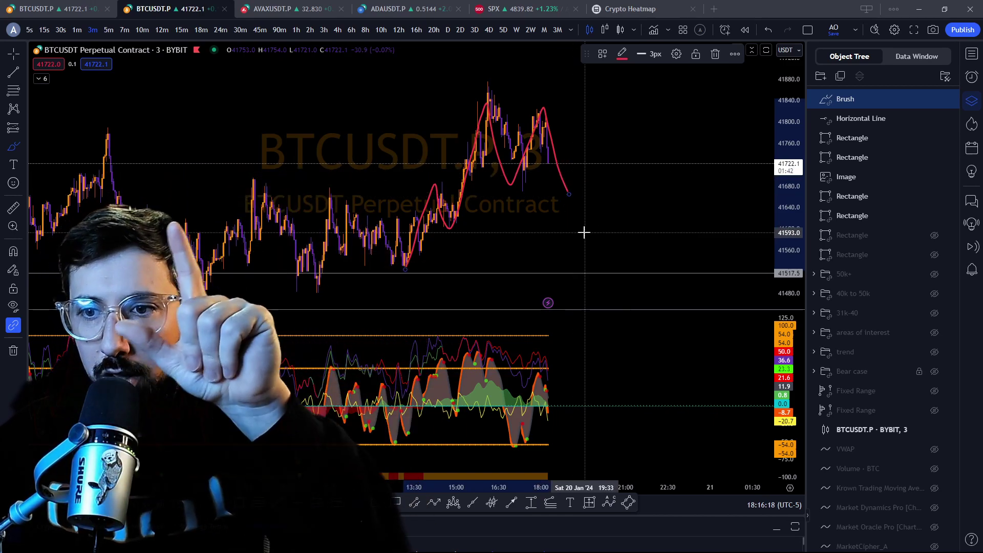
mouse_move(597, 186)
mouse_down()
mouse_move(595, 195)
mouse_move(554, 170)
mouse_up()
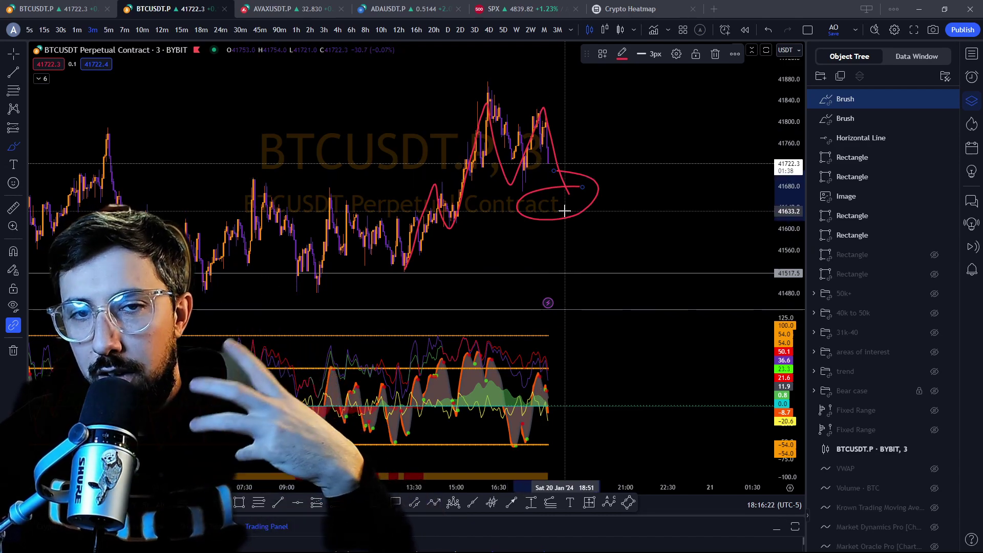
key(ctrl+z)
key(ctrl+z)
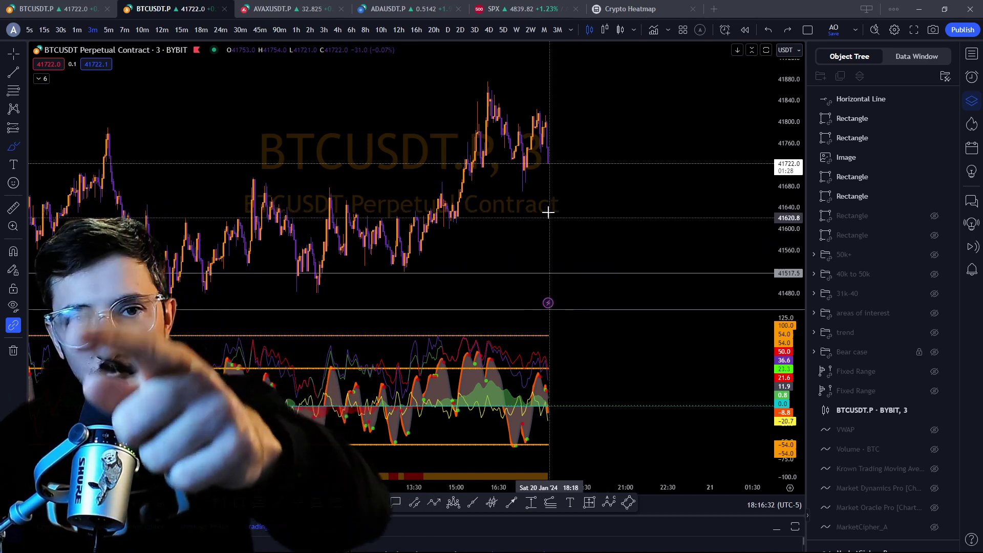
key(Escape)
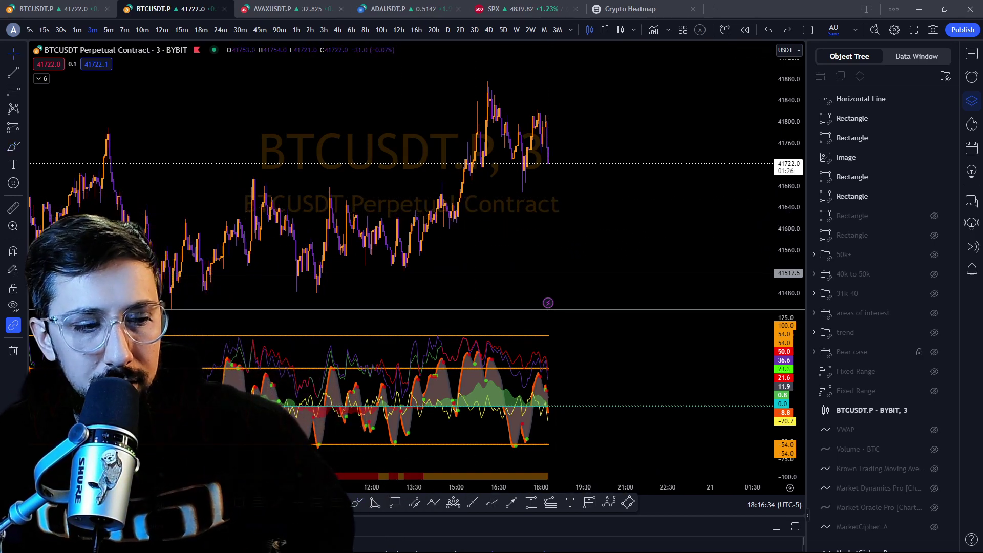